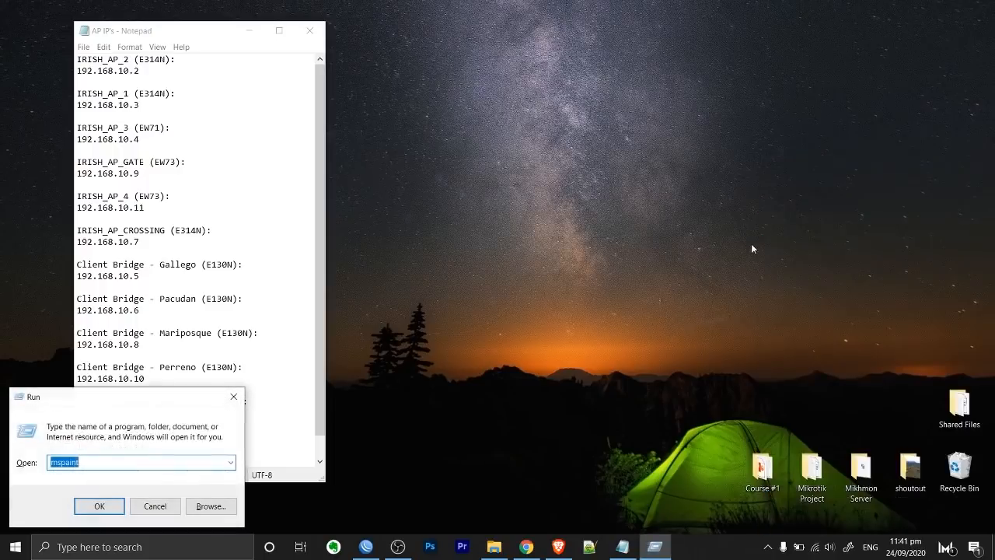
Run ipconfig in Command Prompt and select the Wi-Fi IPv4 192.168.5.250 and IRISH_AP_2's 192.168.10.2.
{"action": "type", "text": "cmd"}
{"action": "key", "text": "Return"}
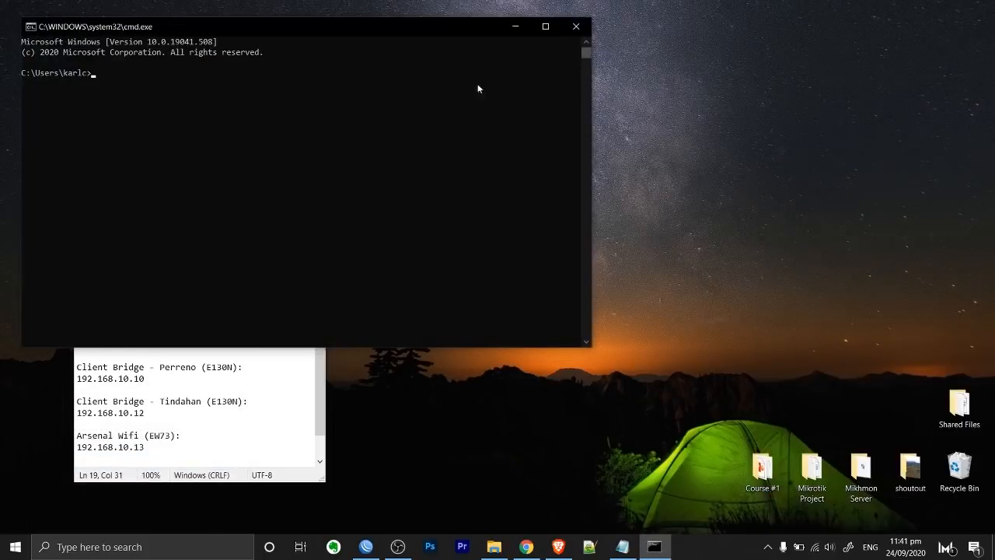
{"action": "left_click_drag", "start_coordinate": [389, 18], "coordinate": [760, 82]}
{"action": "type", "text": "ipconfig"}
{"action": "key", "text": "Return"}
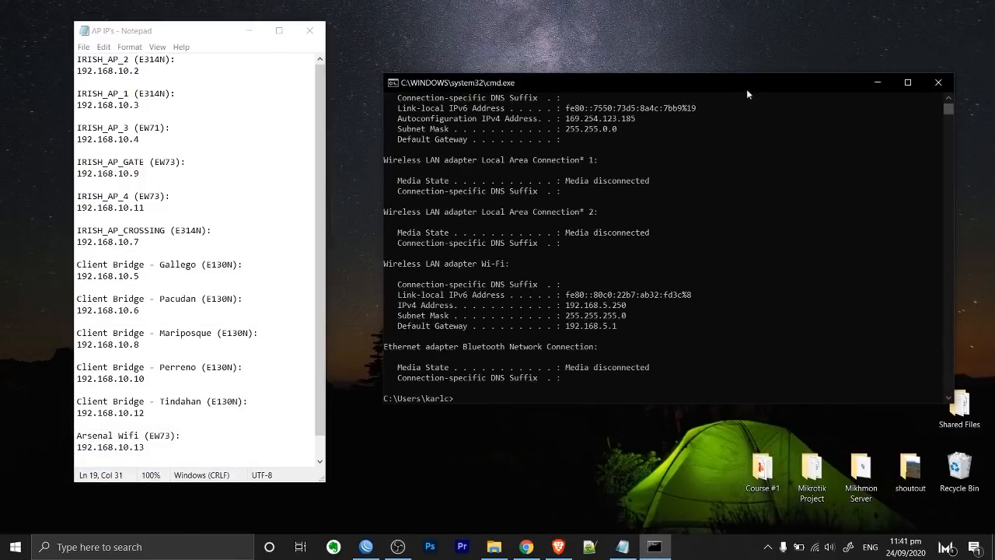
{"action": "left_click_drag", "start_coordinate": [627, 305], "coordinate": [566, 305]}
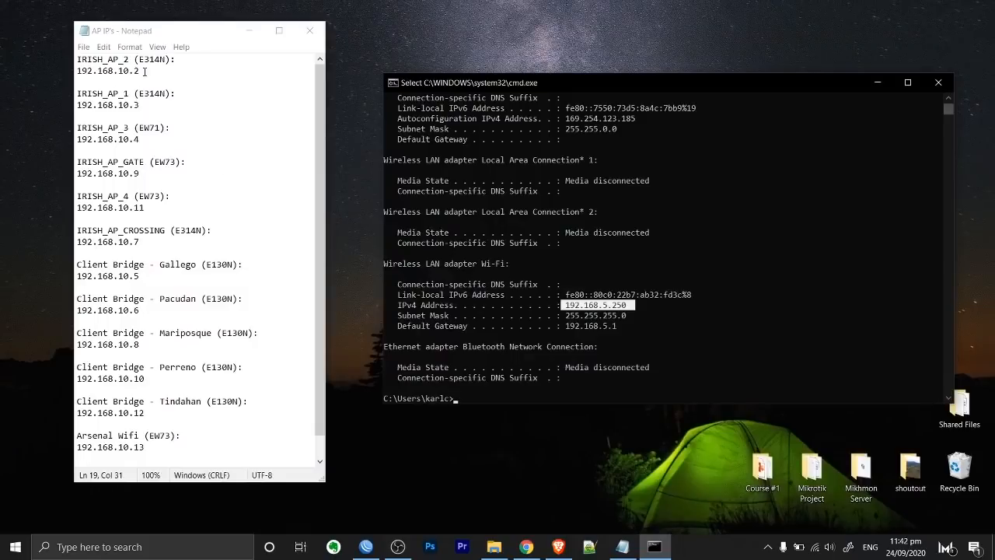
{"action": "left_click_drag", "start_coordinate": [145, 73], "coordinate": [53, 74]}
{"action": "key", "text": "ctrl+c"}
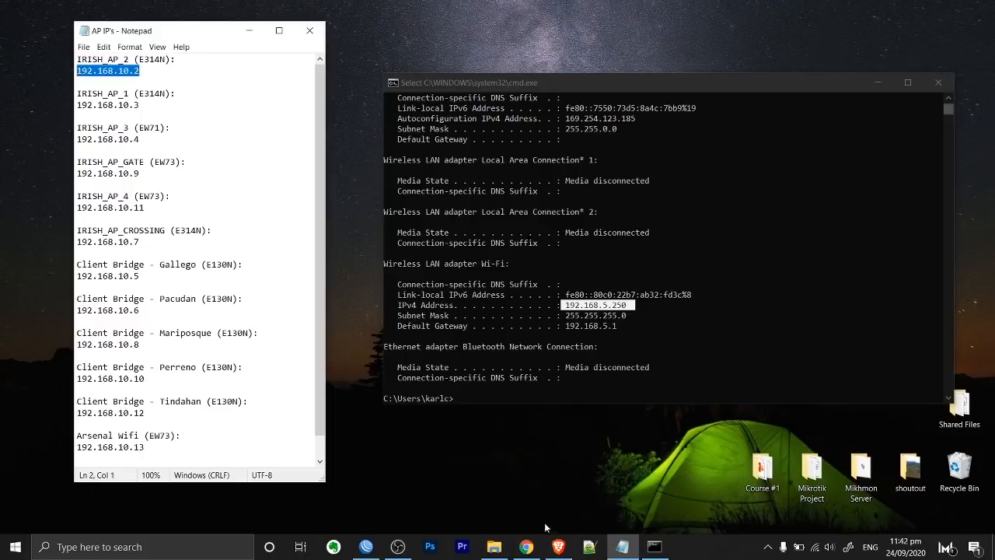
Paste 192.168.10.2 into a new Brave tab and load it.
{"action": "left_click", "coordinate": [558, 547]}
{"action": "key", "text": "ctrl+v"}
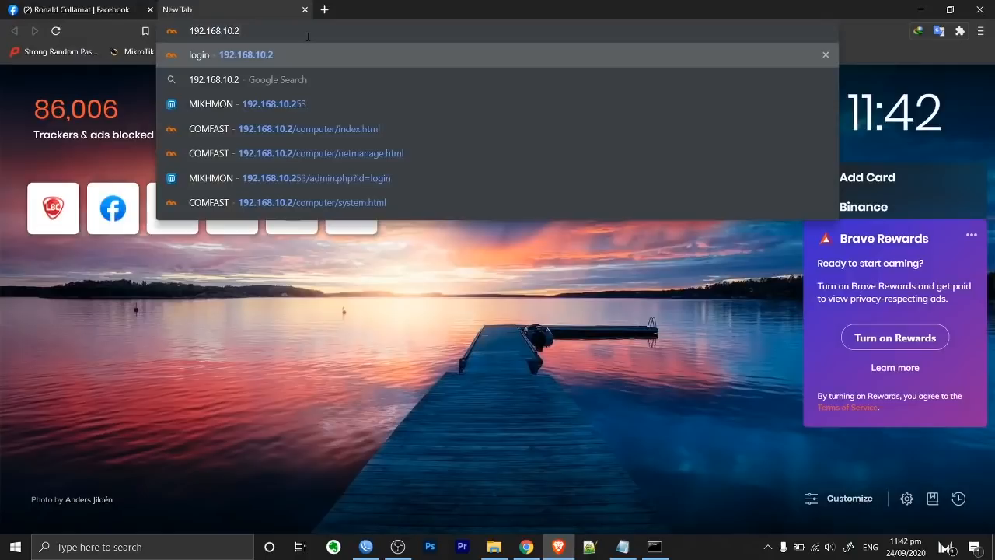
{"action": "key", "text": "Return"}
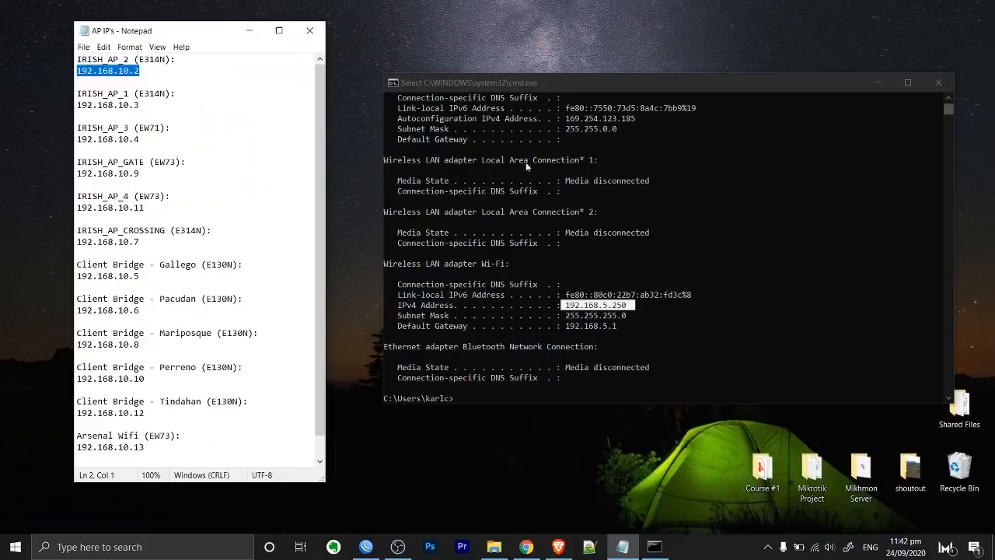
Review the Notepad IP list, then return to the 192.168.10.2 tab, which timed out.
{"action": "left_click", "coordinate": [224, 111]}
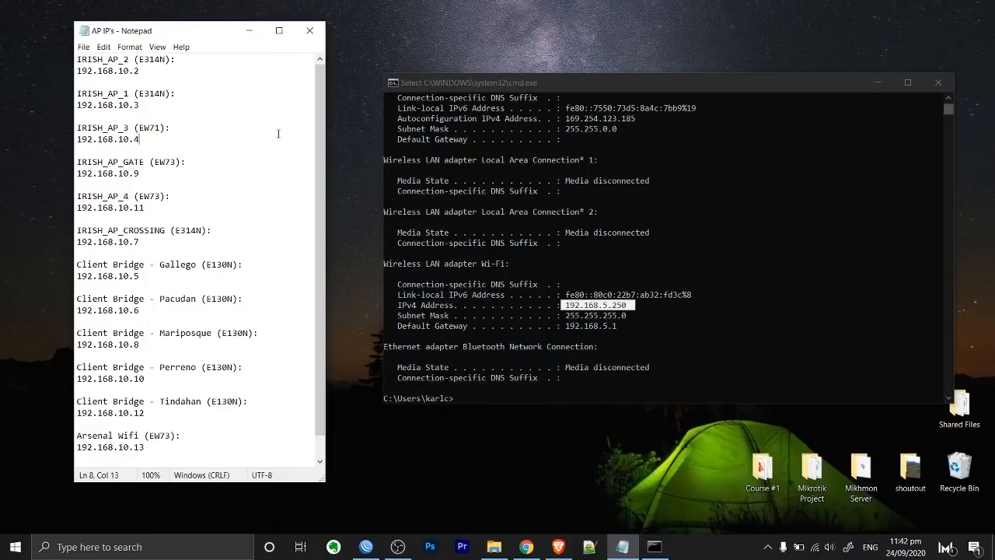
{"action": "scroll", "coordinate": [224, 112], "scroll_direction": "up", "scroll_amount": 1}
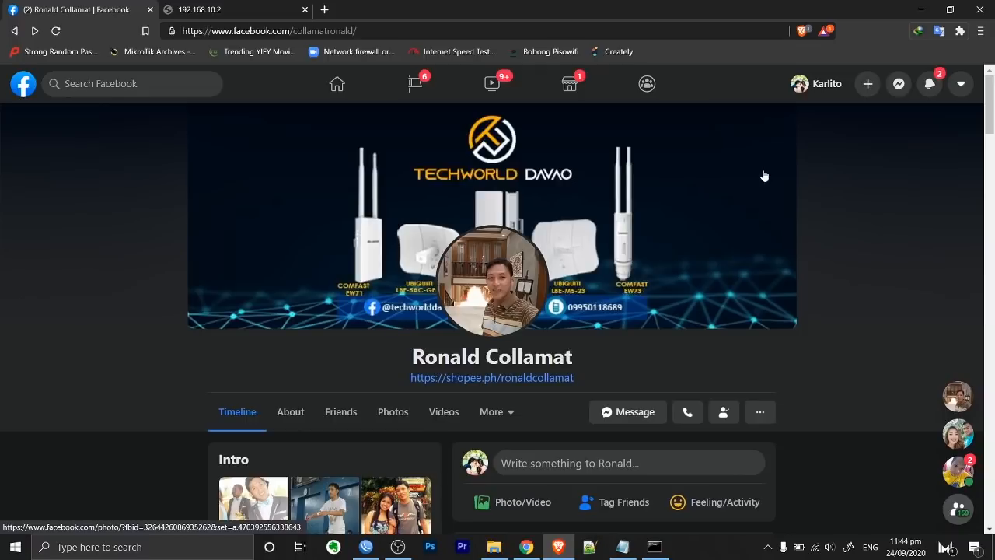
{"action": "scroll", "coordinate": [765, 174], "scroll_direction": "down", "scroll_amount": 3}
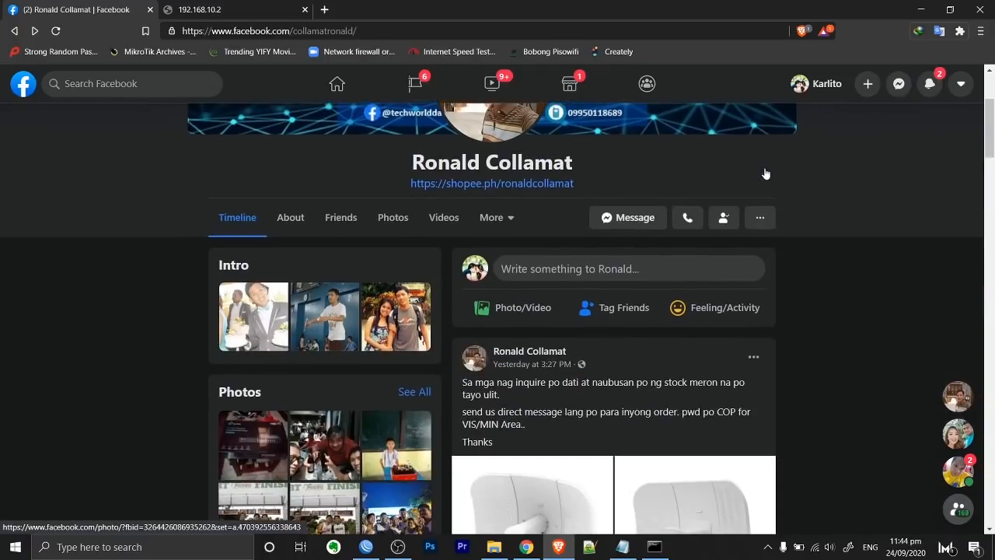
{"action": "scroll", "coordinate": [764, 172], "scroll_direction": "up", "scroll_amount": 3}
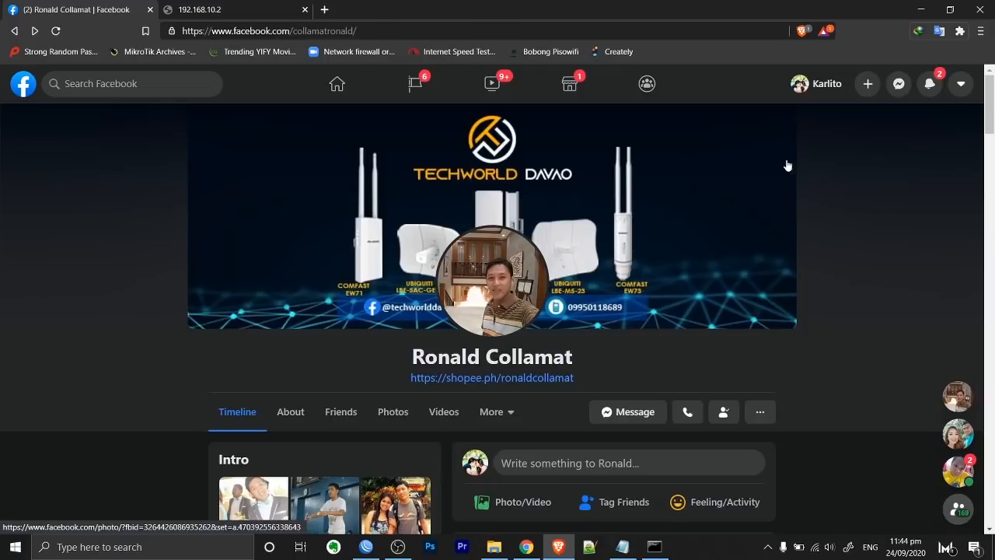
{"action": "scroll", "coordinate": [777, 175], "scroll_direction": "down", "scroll_amount": 3}
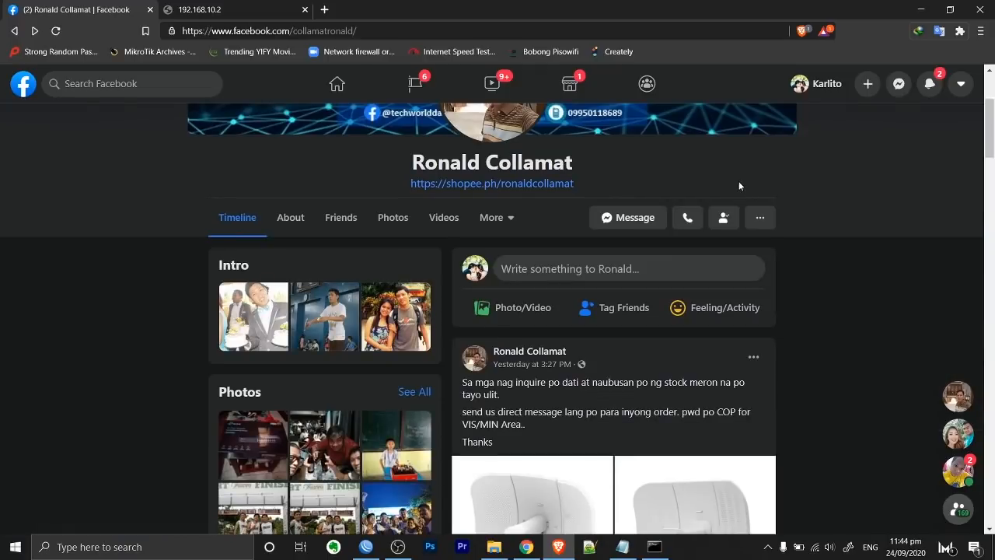
{"action": "scroll", "coordinate": [739, 180], "scroll_direction": "down", "scroll_amount": 3}
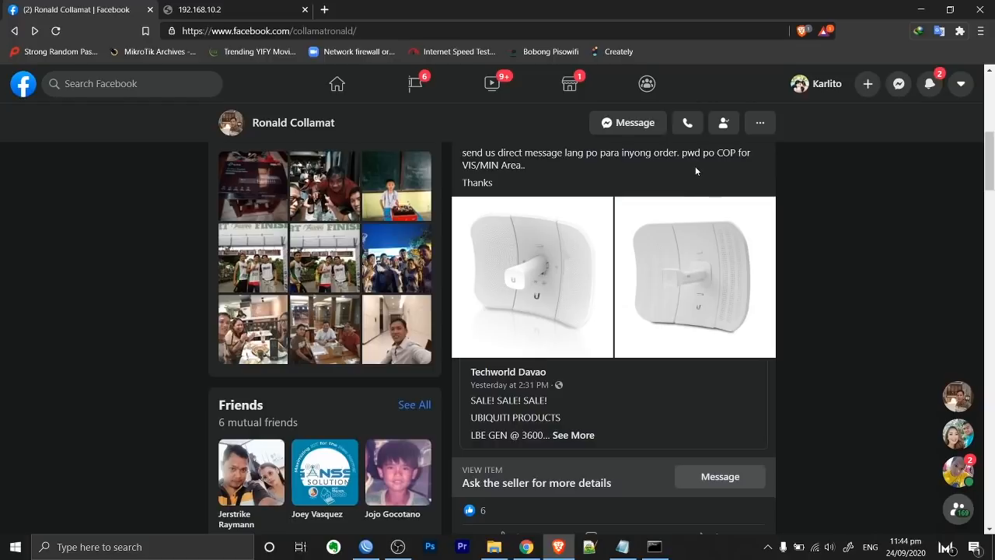
{"action": "key", "text": "ctrl+Tab"}
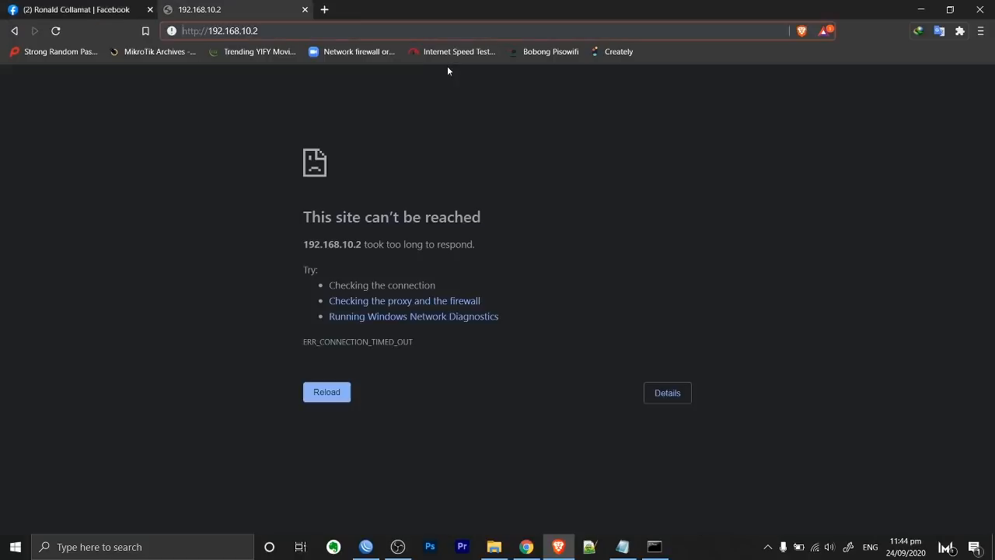
Minimize Brave and mark the .5.250 part of the Wi-Fi IPv4 address in Command Prompt.
{"action": "left_click", "coordinate": [921, 10]}
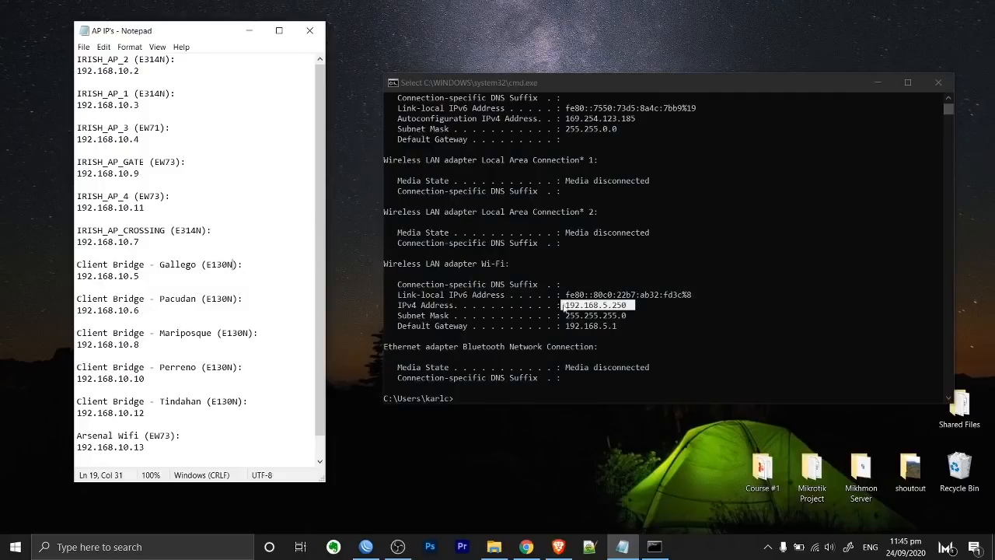
{"action": "left_click", "coordinate": [618, 311]}
{"action": "left_click", "coordinate": [603, 306]}
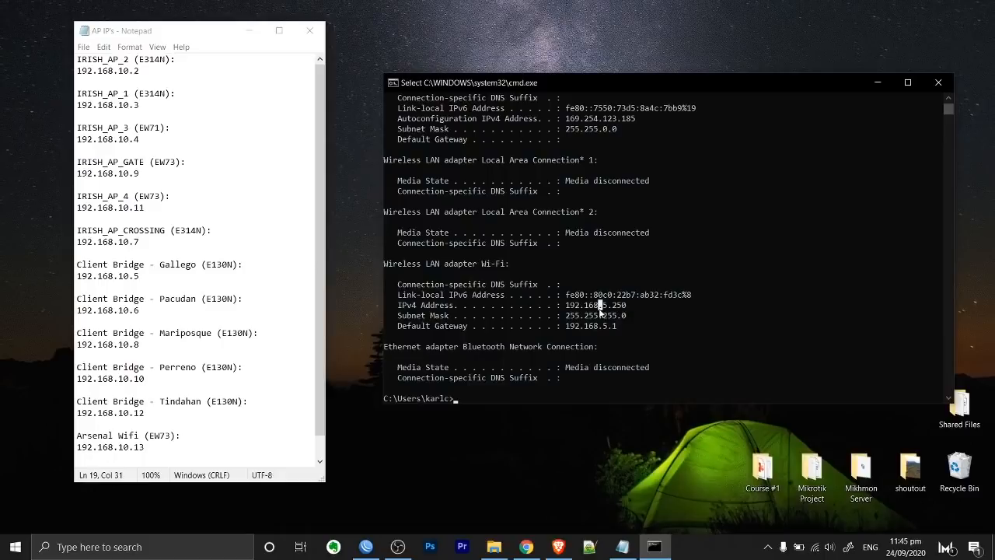
{"action": "double_click", "coordinate": [604, 306]}
{"action": "left_click", "coordinate": [567, 306]}
{"action": "left_click_drag", "start_coordinate": [628, 305], "coordinate": [598, 306]}
Compare AP addresses like 192.168.10.11 and IRISH_AP_1's 192.168.10.3 in Notepad and check available Wi-Fi networks.
{"action": "left_click_drag", "start_coordinate": [147, 208], "coordinate": [77, 208]}
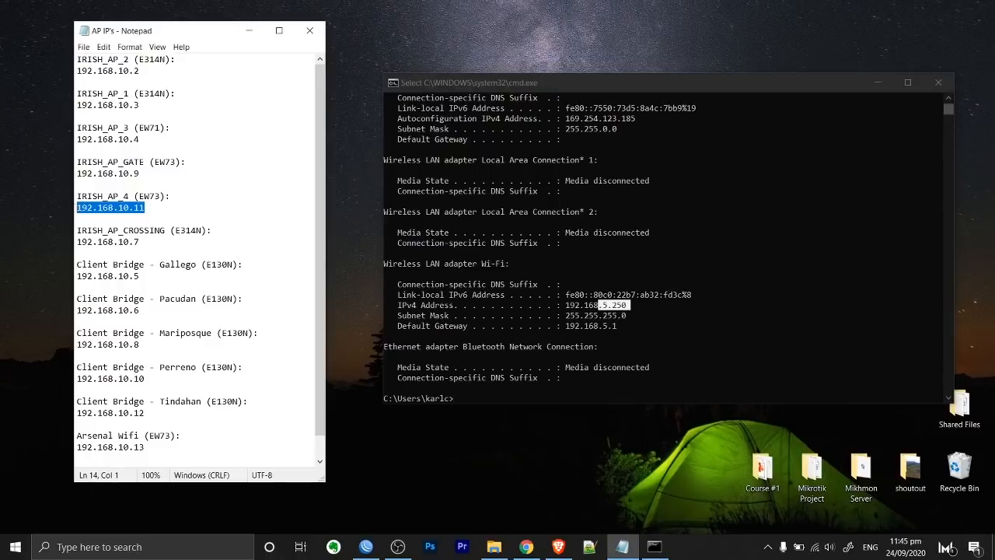
{"action": "left_click_drag", "start_coordinate": [139, 173], "coordinate": [92, 173]}
{"action": "left_click_drag", "start_coordinate": [140, 105], "coordinate": [46, 107]}
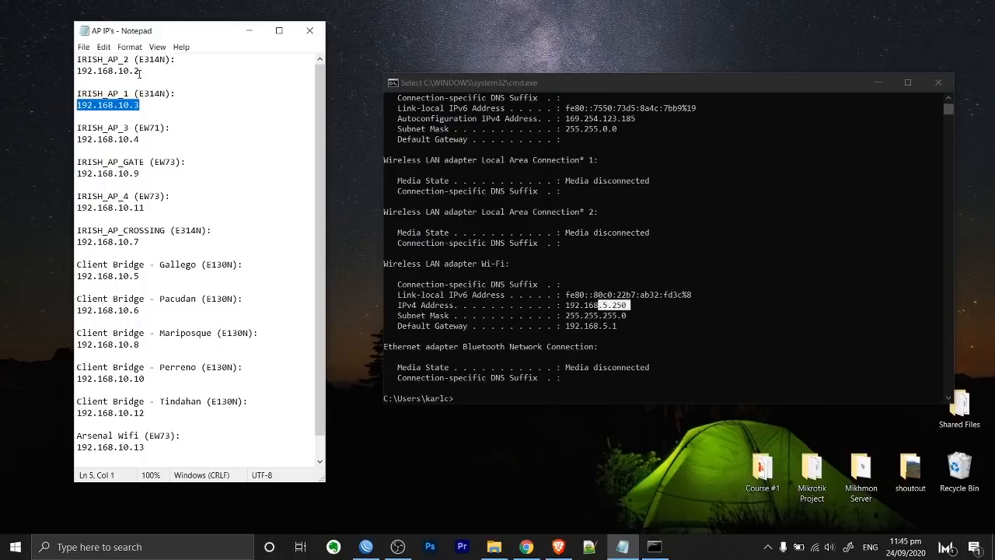
{"action": "left_click_drag", "start_coordinate": [144, 71], "coordinate": [93, 71]}
{"action": "left_click", "coordinate": [147, 140]}
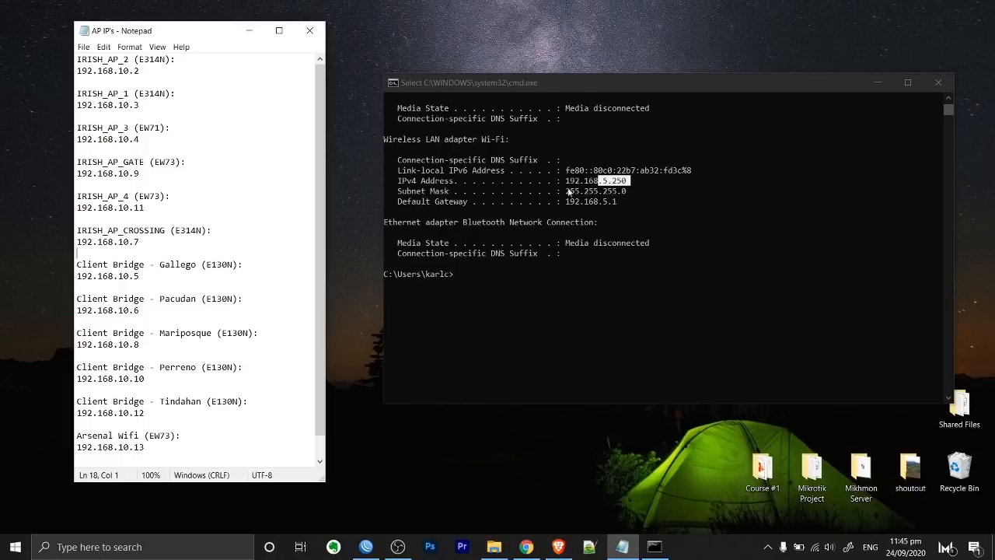
{"action": "scroll", "coordinate": [539, 188], "scroll_direction": "up", "scroll_amount": 1}
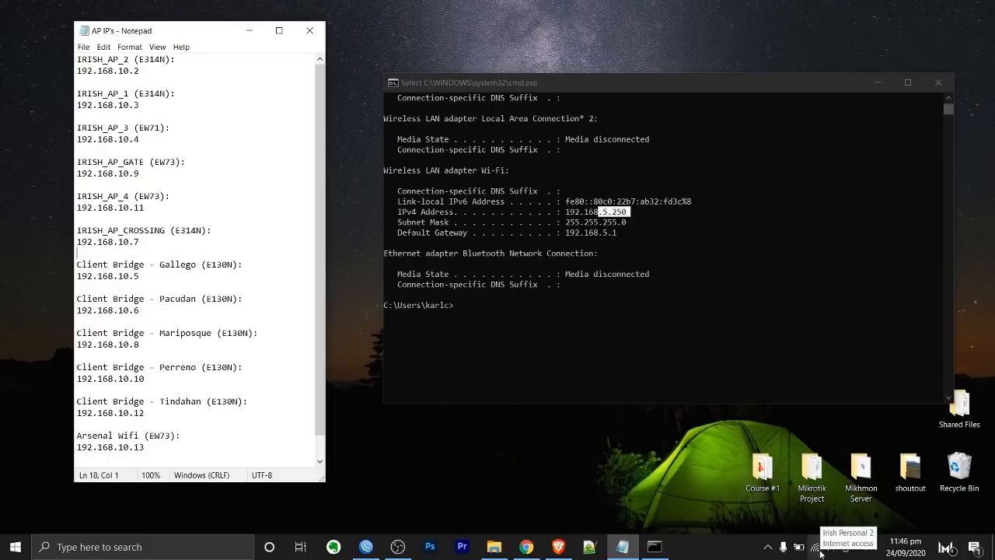
{"action": "left_click", "coordinate": [821, 551]}
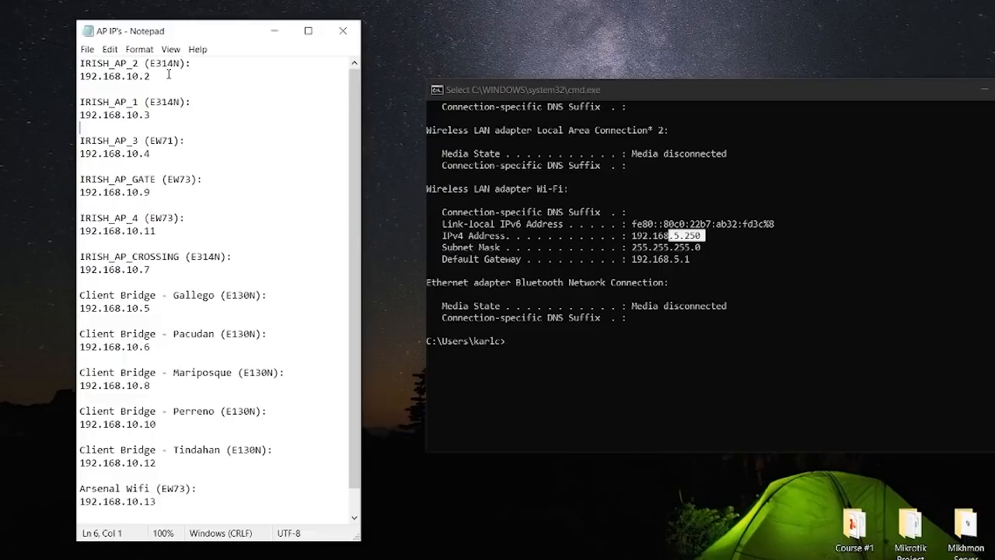
{"action": "left_click_drag", "start_coordinate": [163, 118], "coordinate": [79, 102]}
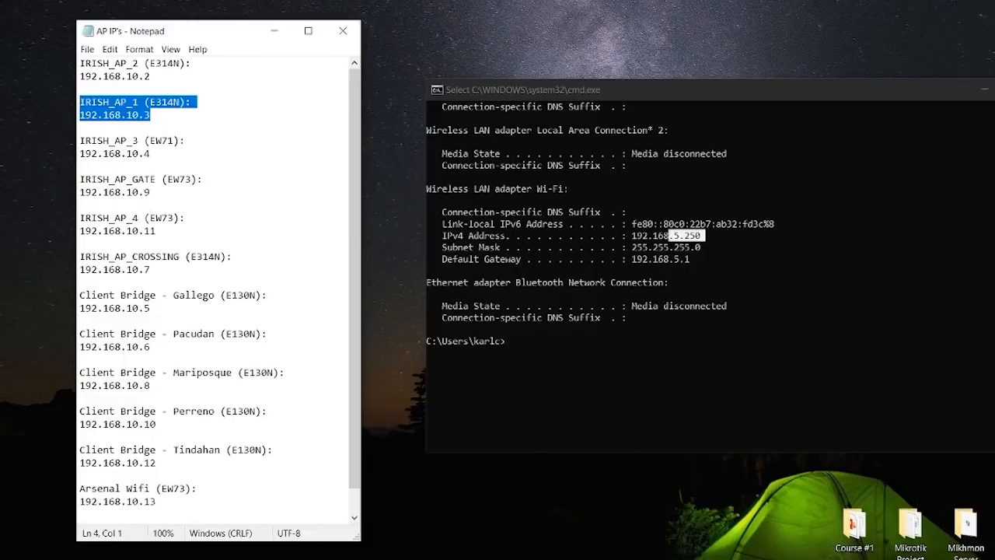
{"action": "scroll", "coordinate": [204, 413], "scroll_direction": "down", "scroll_amount": 1}
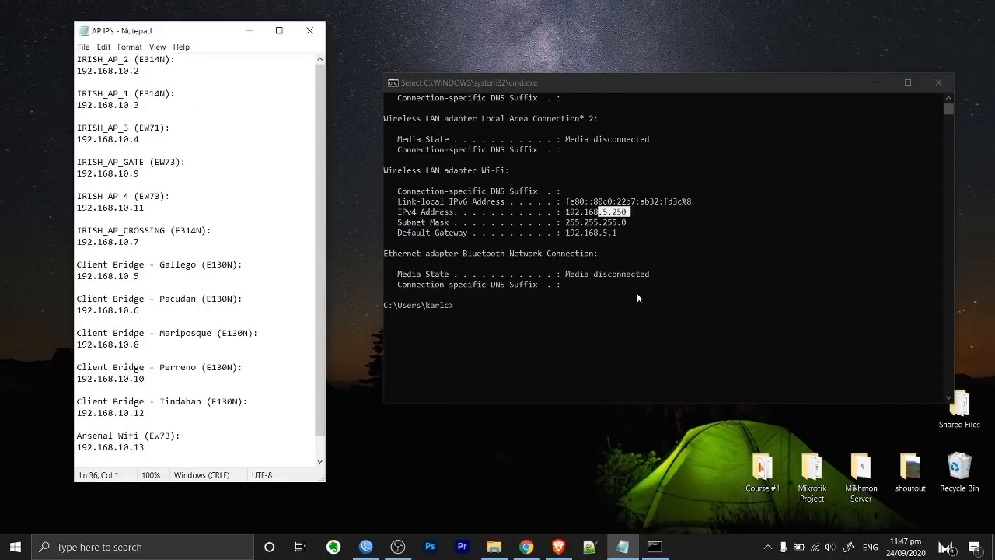
Refresh the desktop and shift the Command Prompt window up and left.
{"action": "right_click", "coordinate": [760, 35]}
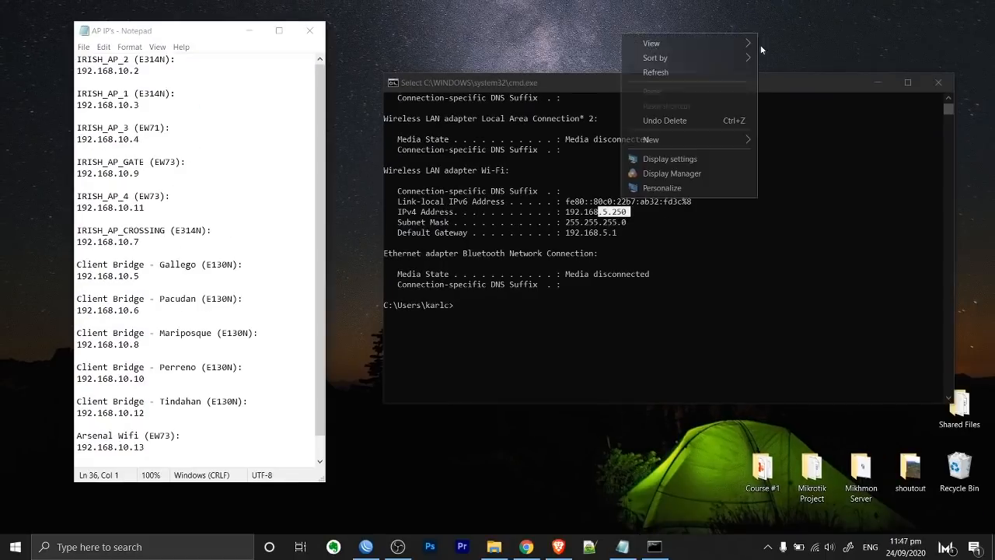
{"action": "left_click", "coordinate": [704, 71]}
{"action": "left_click_drag", "start_coordinate": [720, 84], "coordinate": [695, 71]}
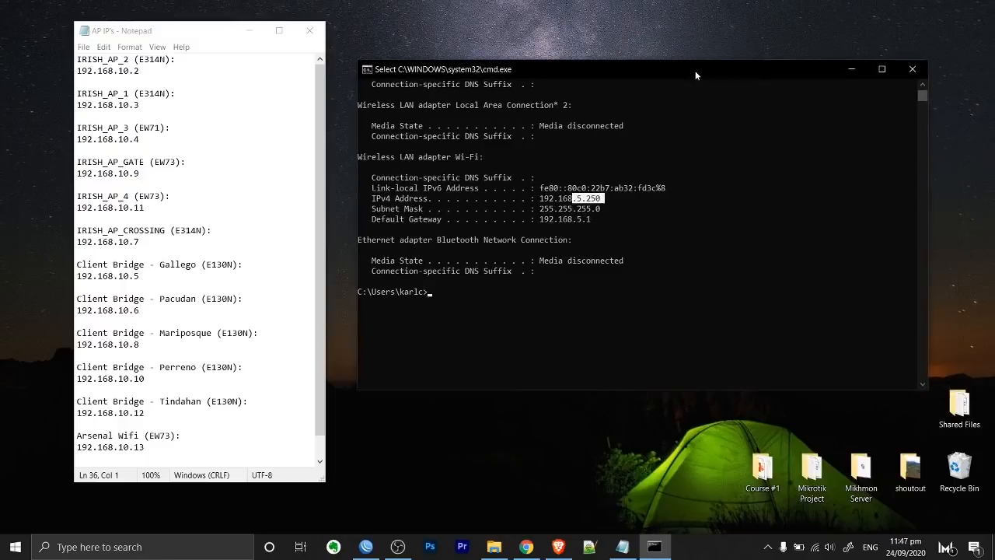
Disconnect from Irish Personal and join the open IRISH_AP_1 network, selecting the hotspot login address.
{"action": "left_click", "coordinate": [815, 548]}
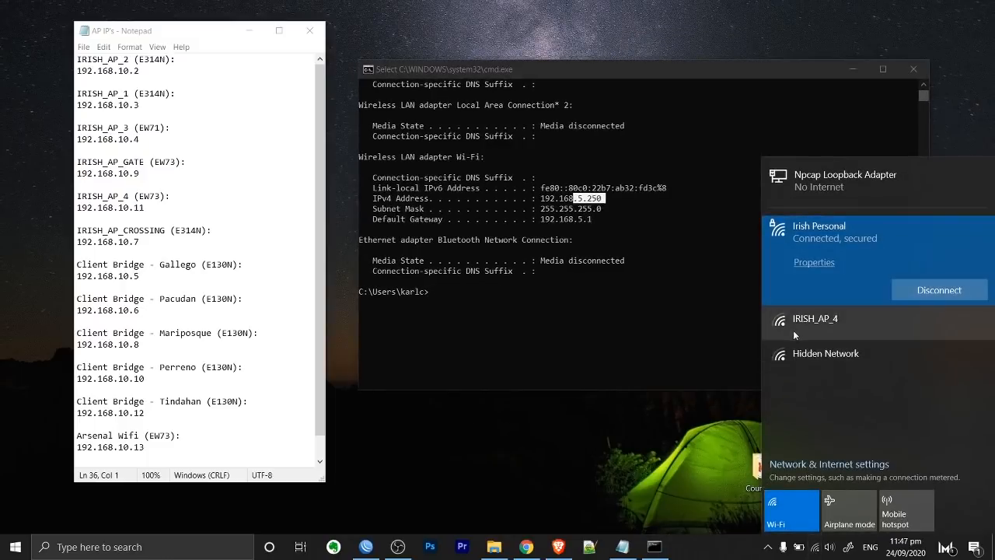
{"action": "left_click", "coordinate": [939, 289]}
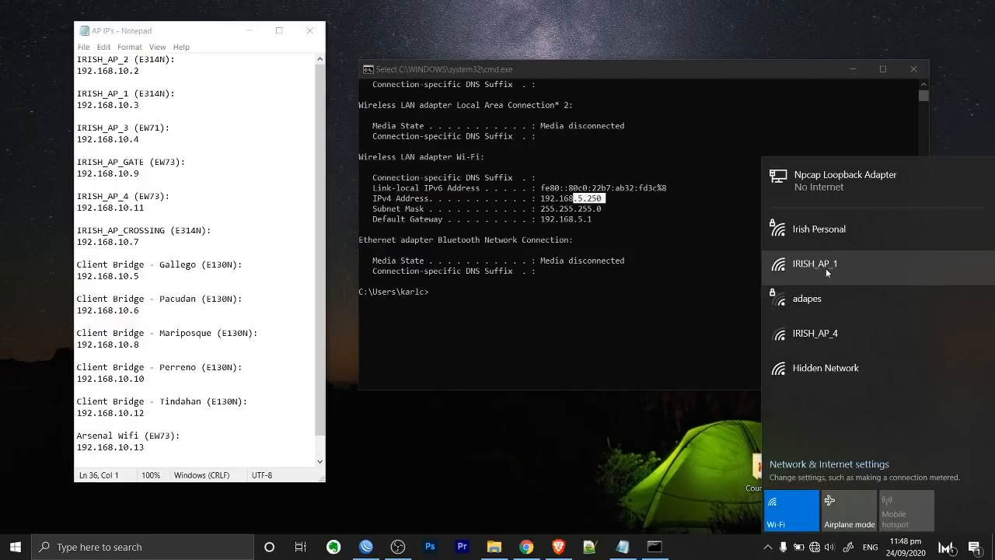
{"action": "left_click", "coordinate": [825, 268]}
{"action": "left_click", "coordinate": [938, 354]}
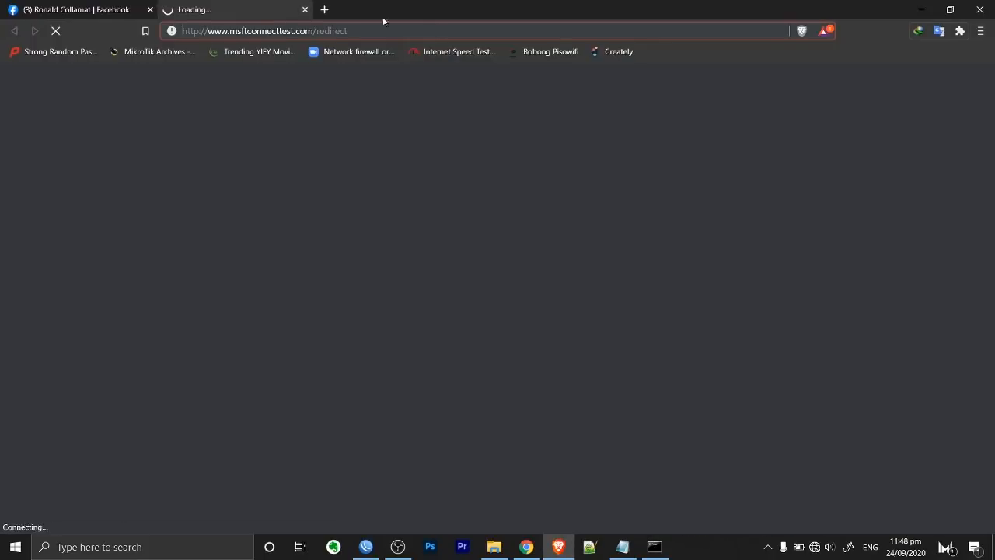
{"action": "left_click", "coordinate": [470, 35]}
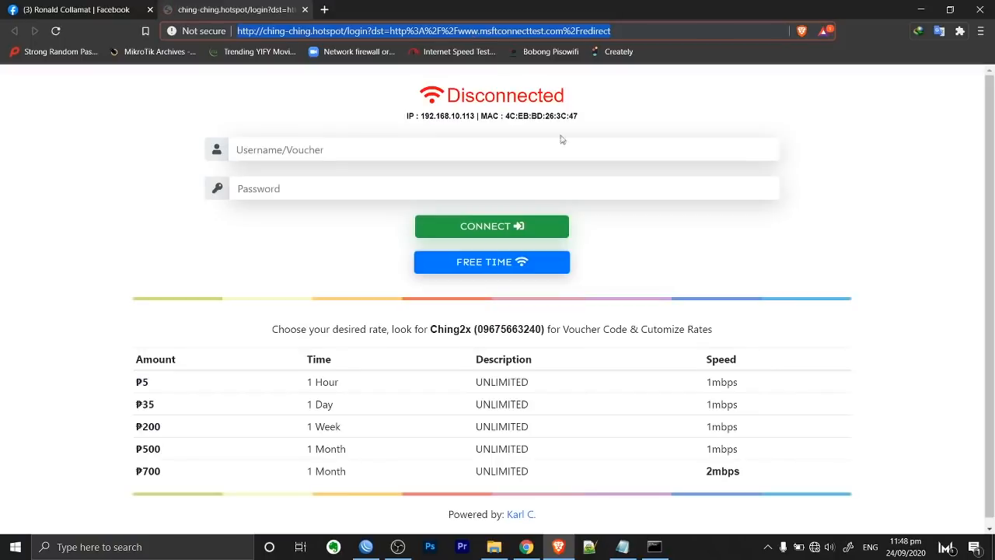
Go from network status settings to Network Connections and bring up the Wi-Fi adapter's Properties.
{"action": "scroll", "coordinate": [580, 137], "scroll_direction": "down", "scroll_amount": 1}
{"action": "left_click", "coordinate": [815, 549]}
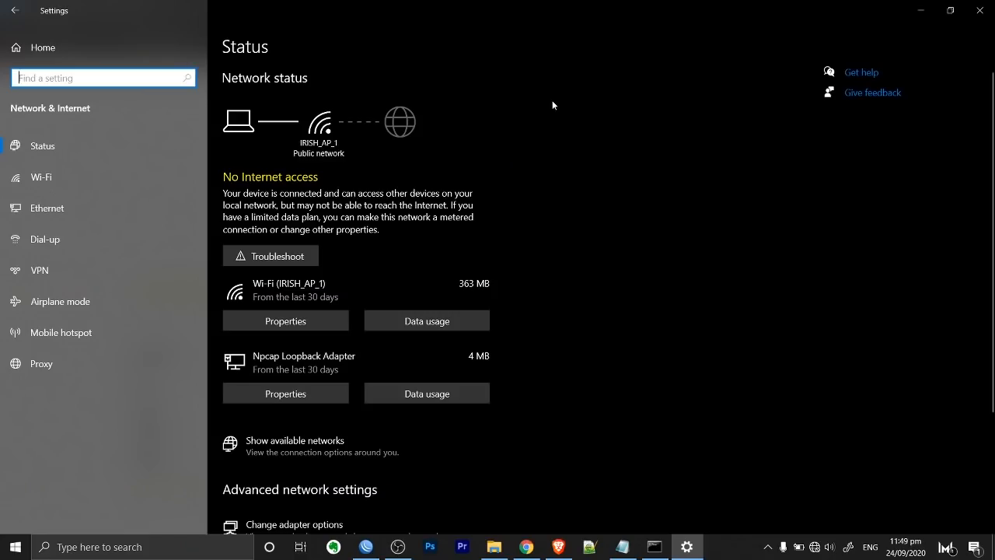
{"action": "scroll", "coordinate": [554, 106], "scroll_direction": "down", "scroll_amount": 3}
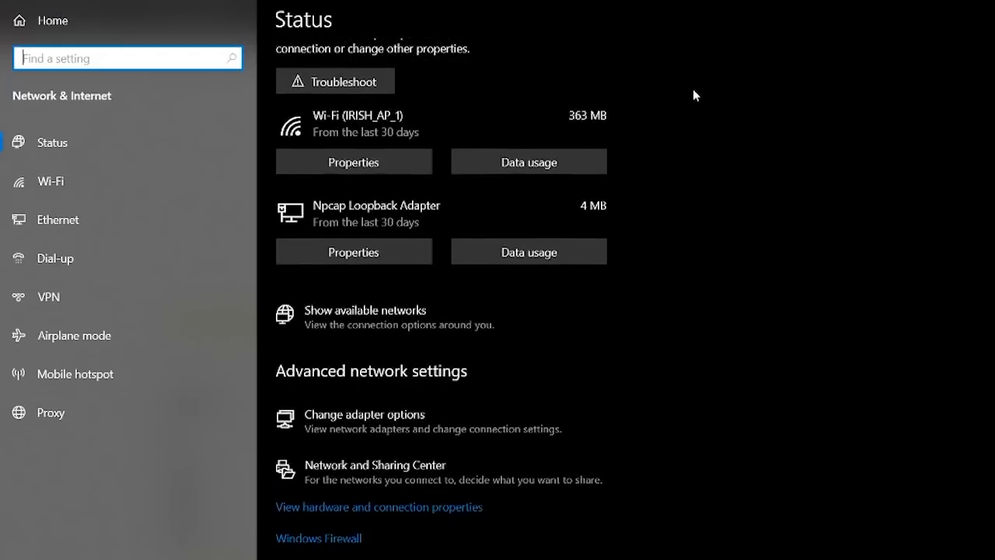
{"action": "left_click", "coordinate": [366, 422]}
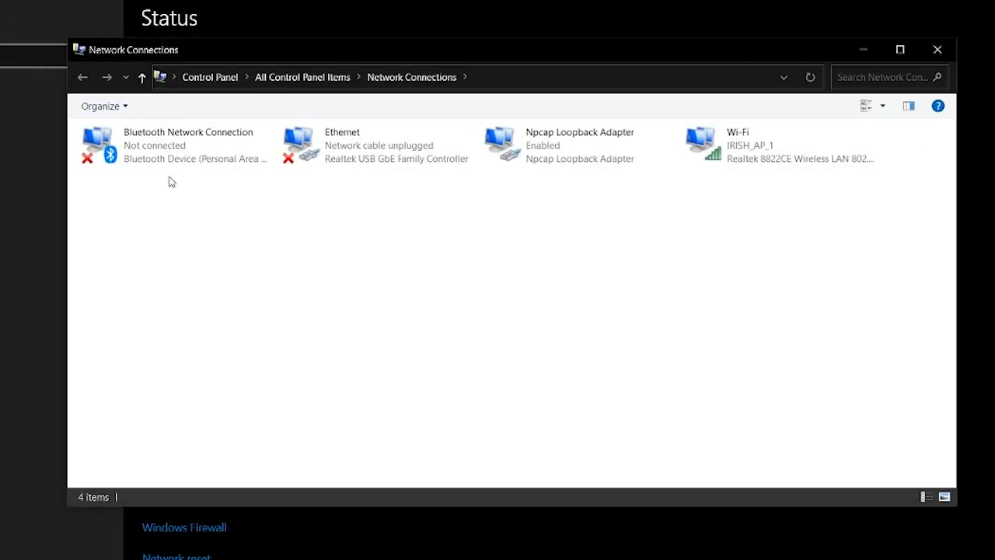
{"action": "left_click", "coordinate": [758, 158]}
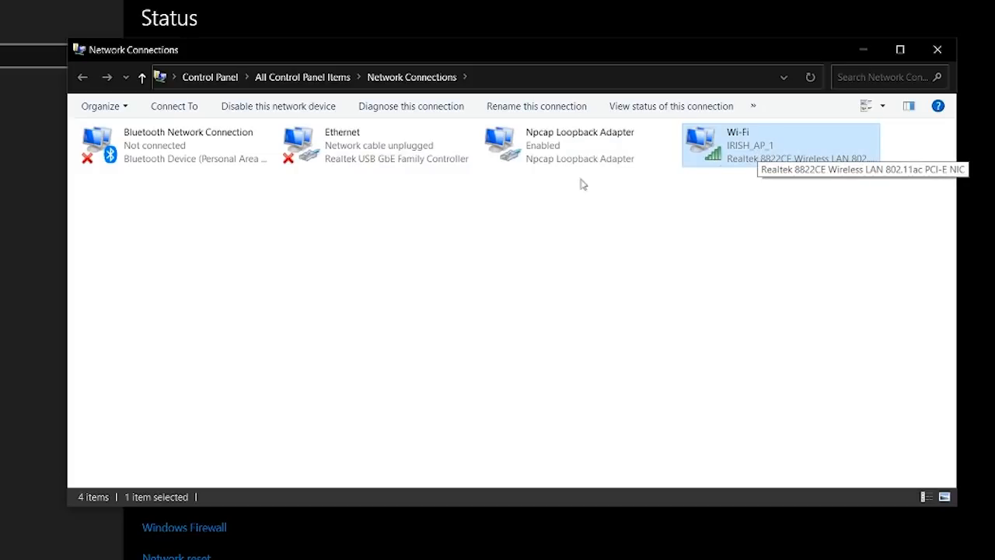
{"action": "left_click", "coordinate": [356, 160]}
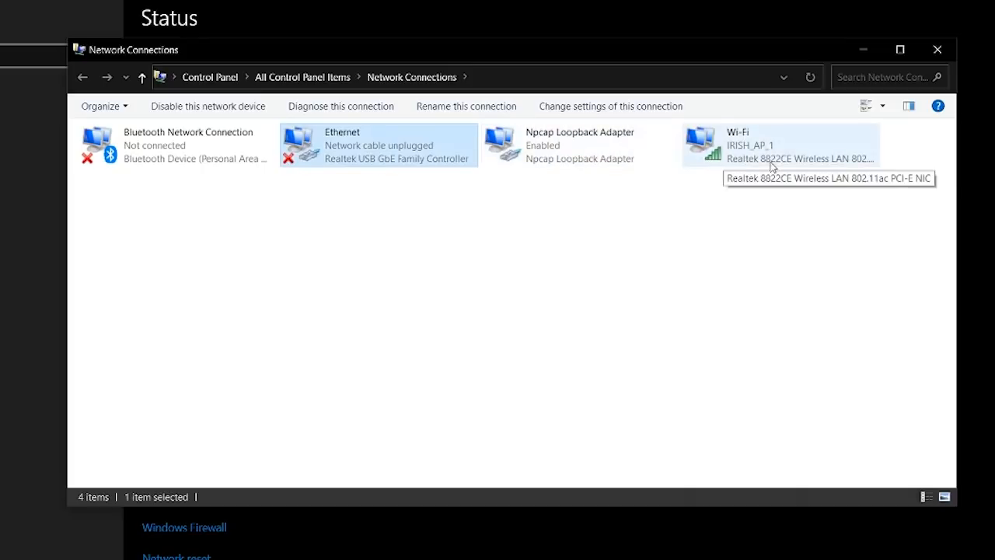
{"action": "left_click", "coordinate": [734, 155]}
{"action": "right_click", "coordinate": [729, 138]}
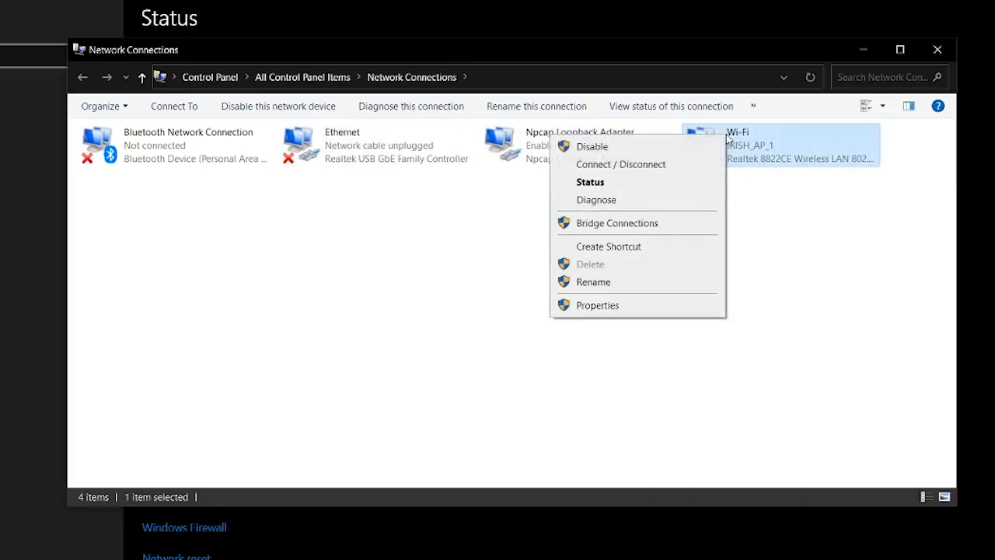
{"action": "left_click", "coordinate": [607, 305]}
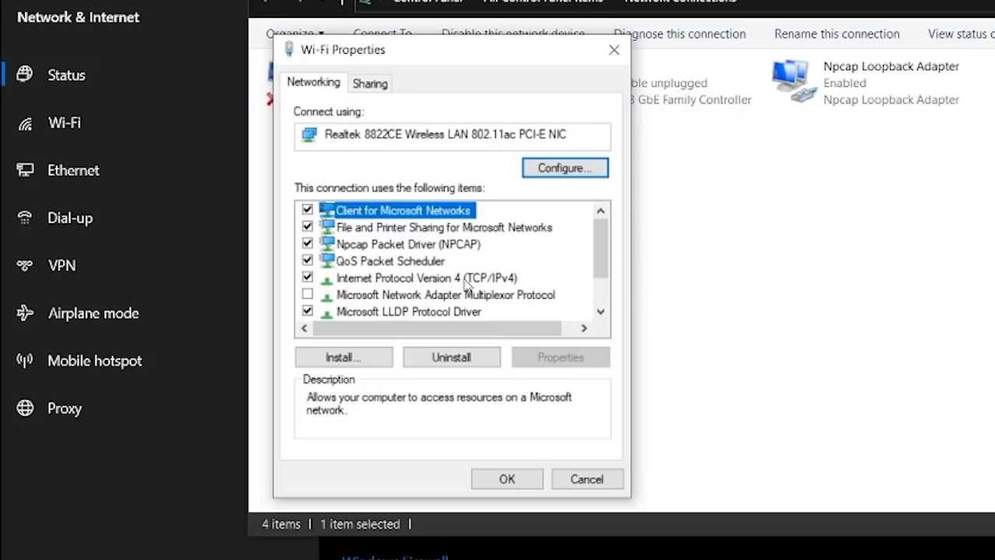
Bring up the Wi-Fi adapter's TCP/IPv4 settings and choose 'Use the following IP address'.
{"action": "left_click", "coordinate": [465, 280]}
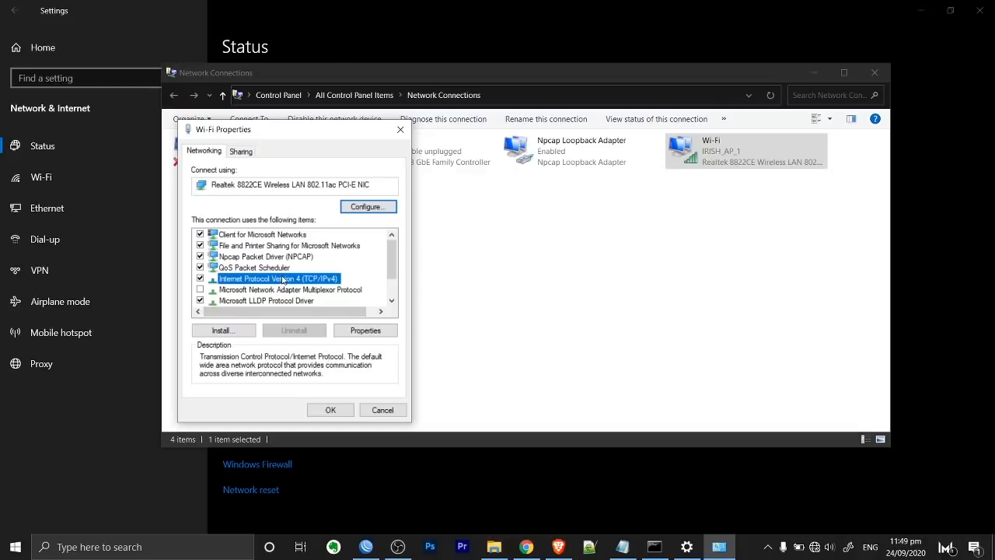
{"action": "double_click", "coordinate": [284, 280]}
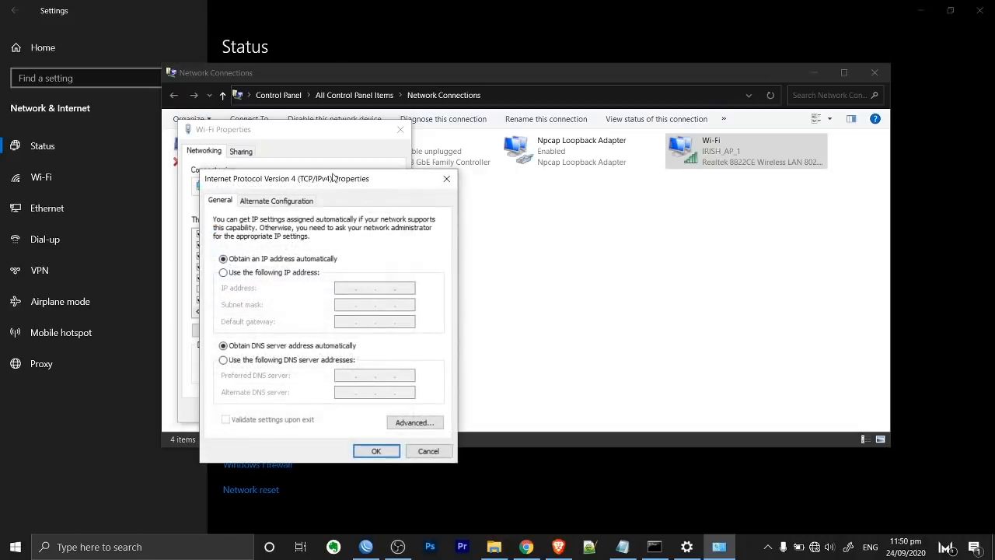
{"action": "left_click_drag", "start_coordinate": [335, 180], "coordinate": [612, 158]}
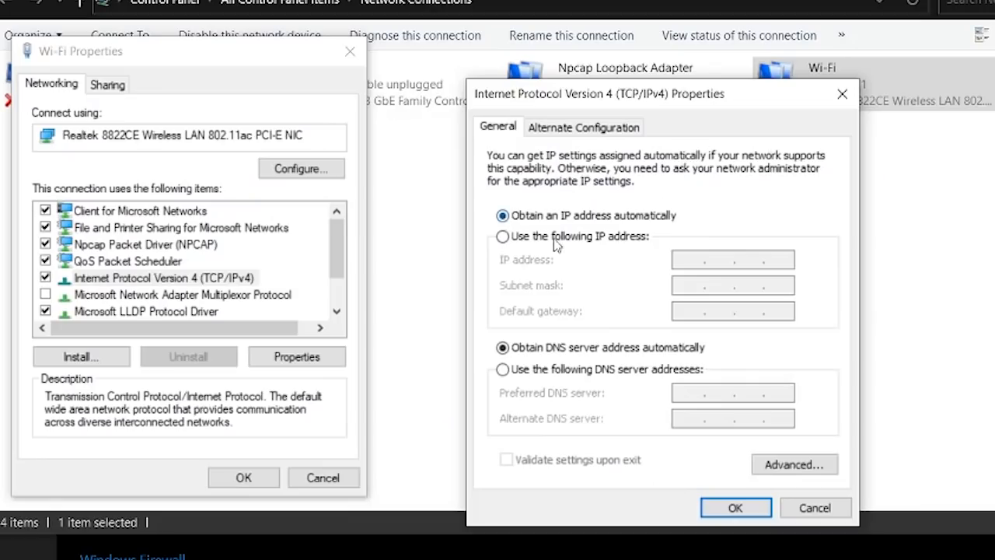
{"action": "left_click", "coordinate": [530, 251]}
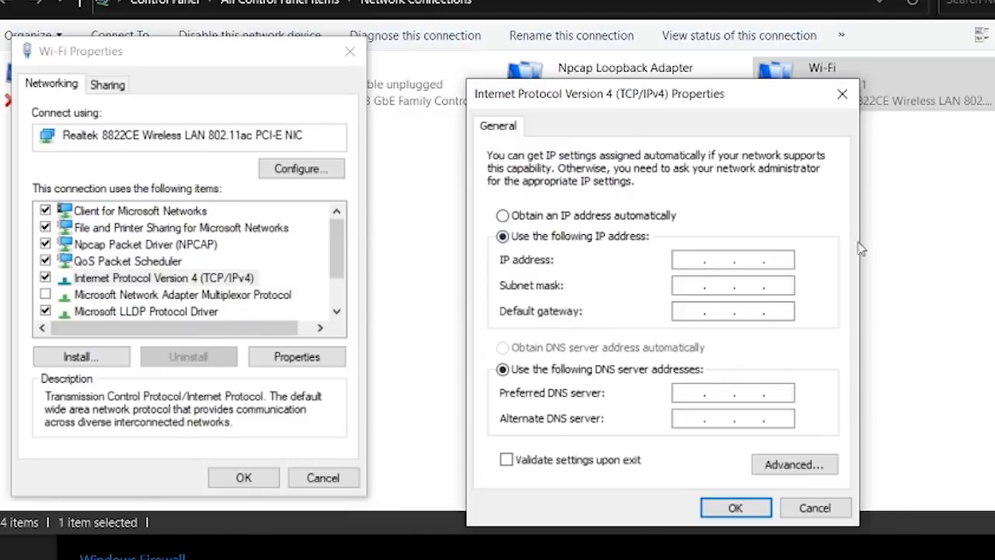
Select IRISH_AP_1's address 192.168.10.3 in the Notepad AP list.
{"action": "left_click", "coordinate": [631, 545]}
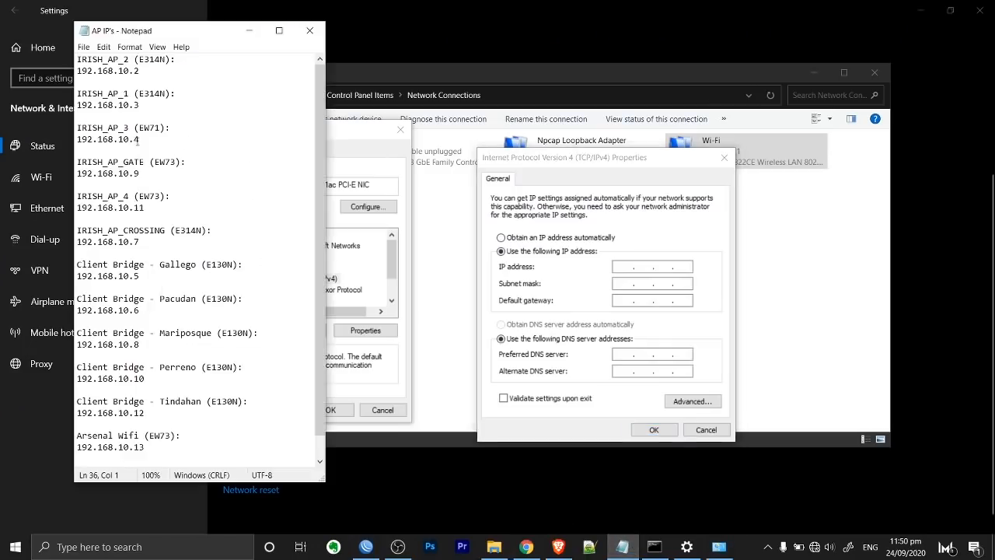
{"action": "left_click_drag", "start_coordinate": [139, 139], "coordinate": [76, 139]}
{"action": "left_click_drag", "start_coordinate": [139, 105], "coordinate": [76, 106]}
{"action": "left_click", "coordinate": [154, 106]}
{"action": "left_click_drag", "start_coordinate": [145, 105], "coordinate": [76, 105]}
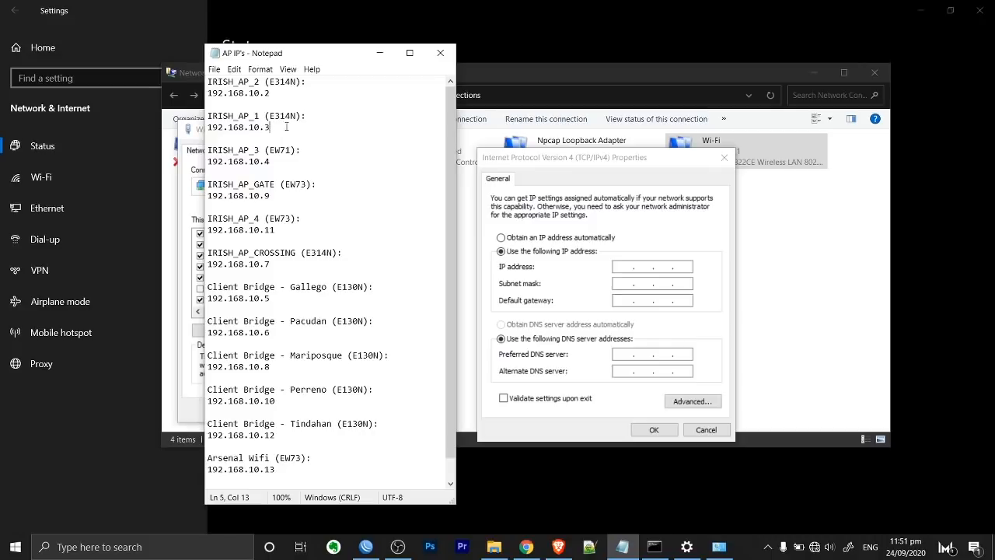
Enter static IP 192.168.10.50 with subnet mask 255.255.255.0 and confirm both dialogs.
{"action": "key", "text": "shift+Home"}
{"action": "left_click_drag", "start_coordinate": [272, 129], "coordinate": [265, 127]}
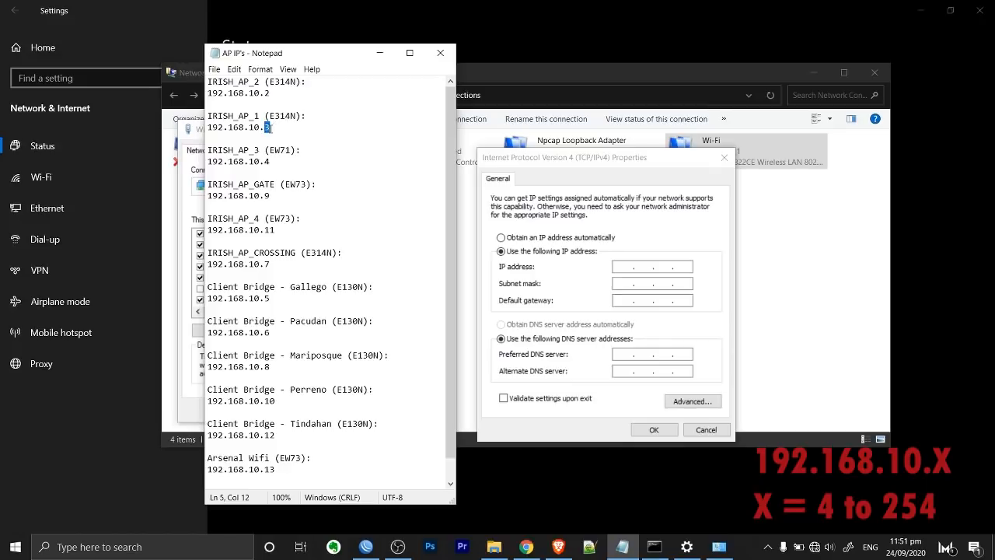
{"action": "left_click", "coordinate": [269, 128]}
{"action": "left_click", "coordinate": [627, 268]}
{"action": "type", "text": "192 . "}
{"action": "type", "text": "168 . 10 . "}
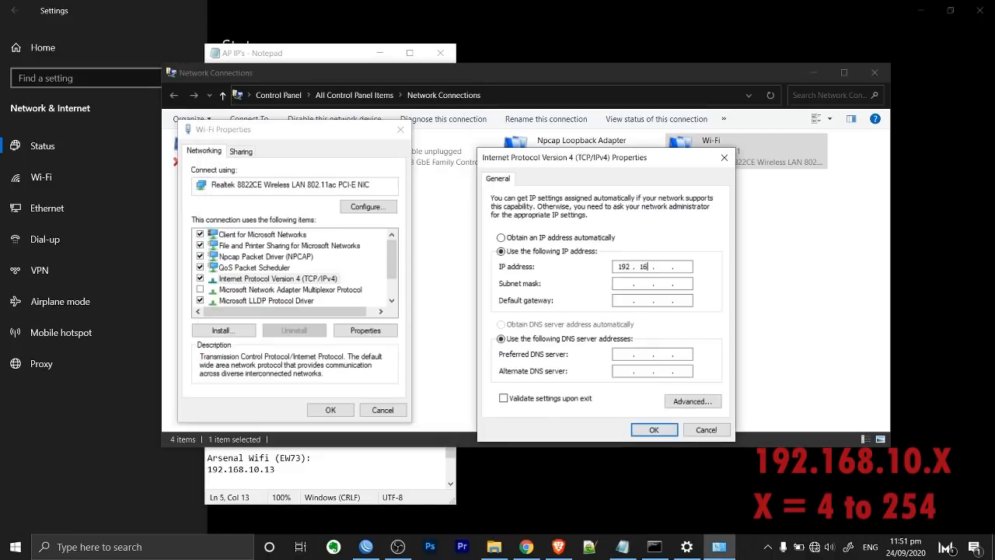
{"action": "type", "text": "5"}
{"action": "left_click", "coordinate": [627, 284]}
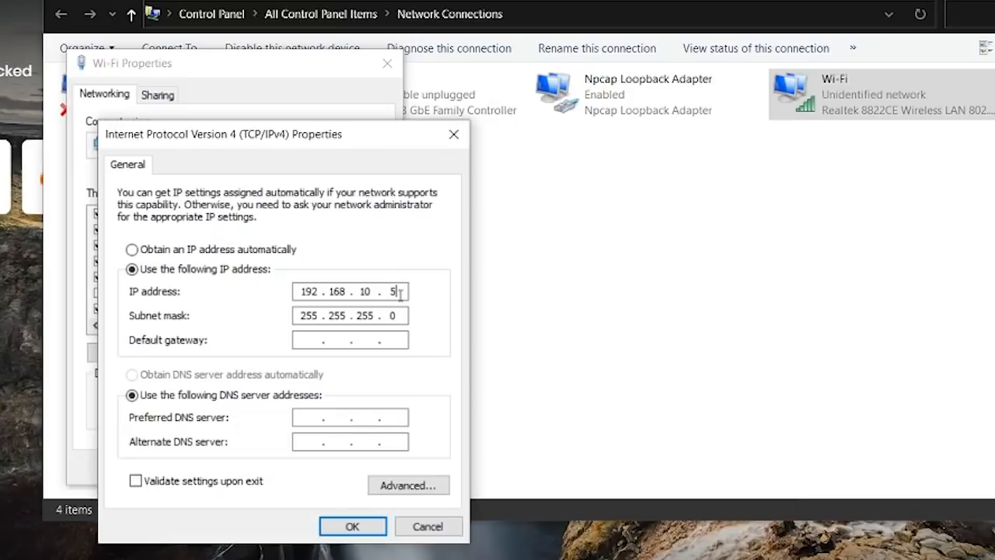
{"action": "type", "text": "0"}
{"action": "left_click", "coordinate": [352, 526]}
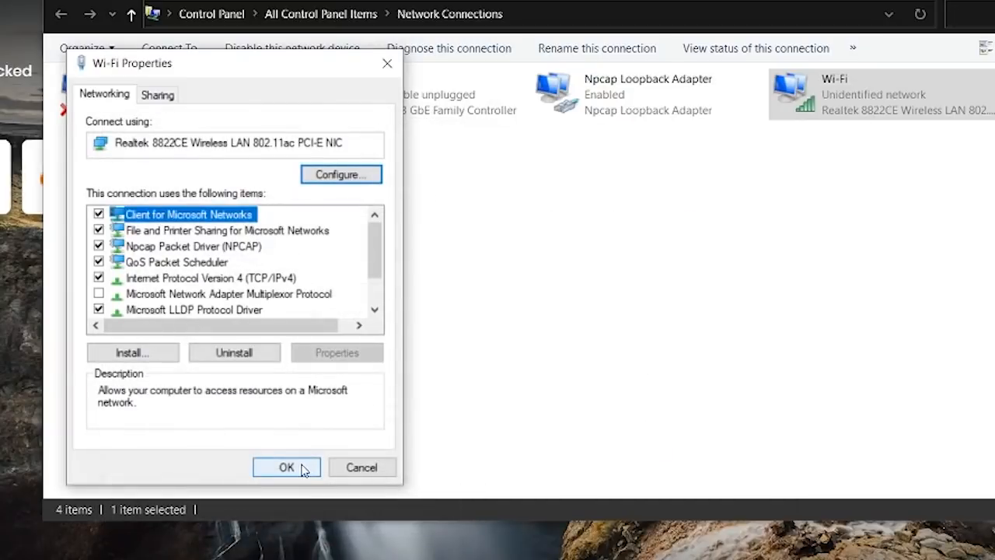
{"action": "left_click", "coordinate": [295, 469]}
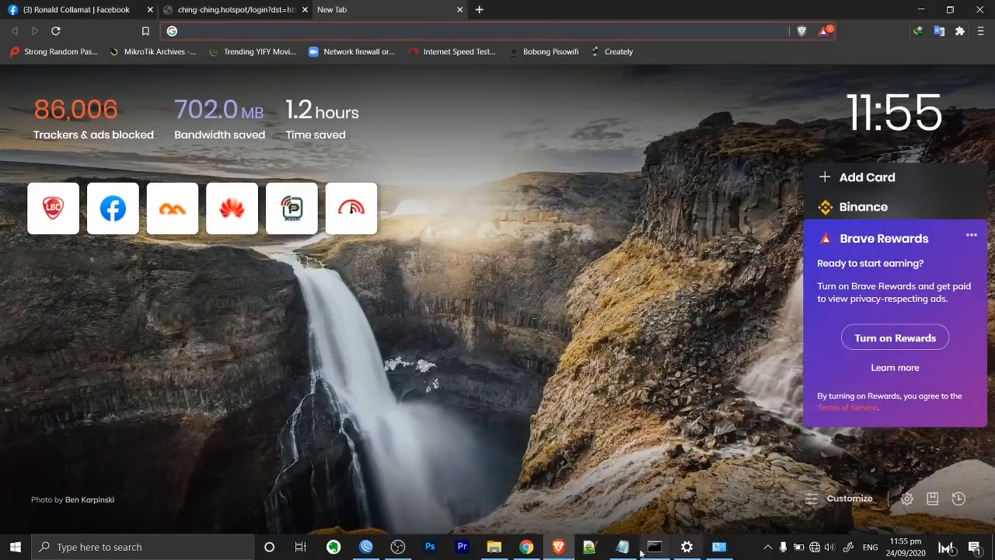
Rerun ipconfig and verify the Wi-Fi adapter now sits at 192.168.10.50.
{"action": "left_click", "coordinate": [622, 546]}
{"action": "left_click", "coordinate": [512, 161]}
{"action": "left_click_drag", "start_coordinate": [526, 161], "coordinate": [421, 167]}
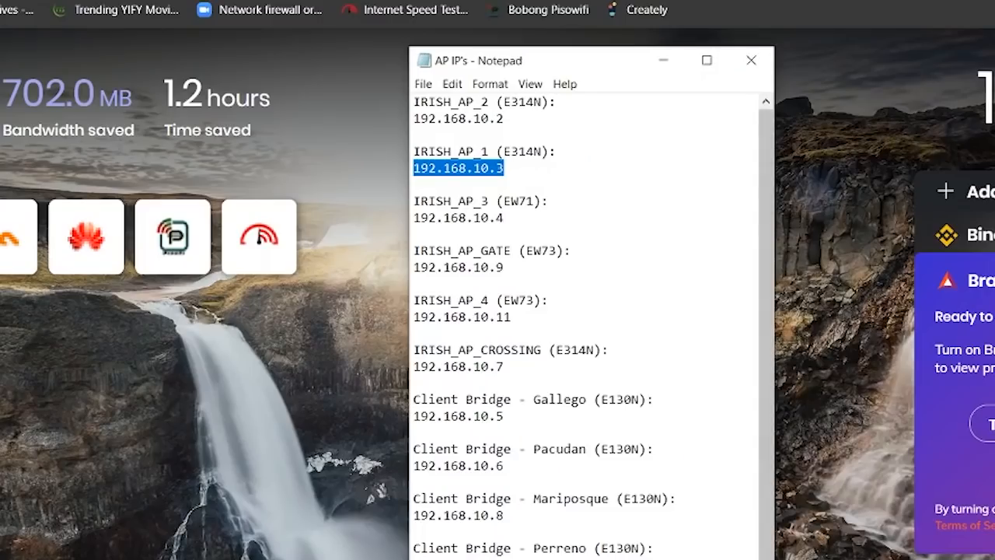
{"action": "left_click", "coordinate": [655, 547]}
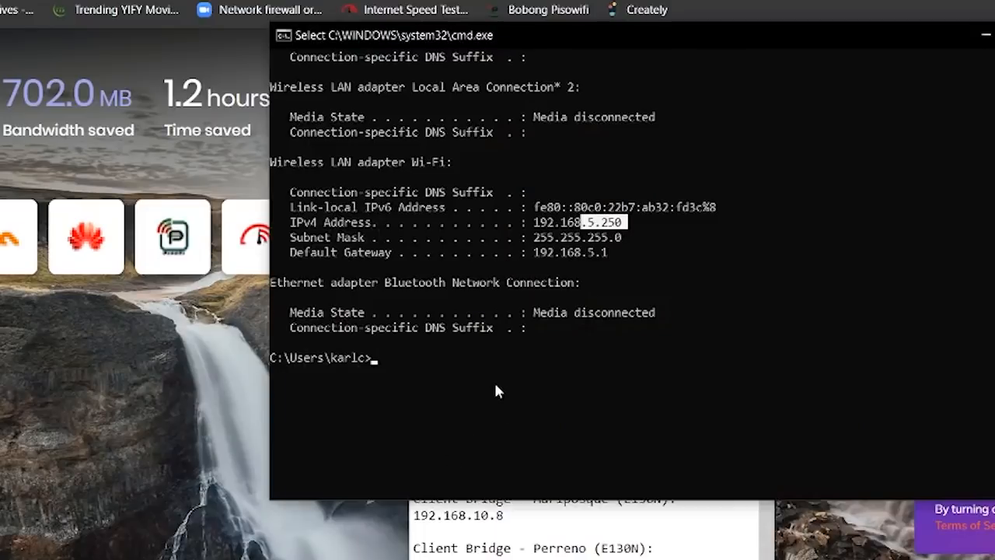
{"action": "type", "text": "ipconfig"}
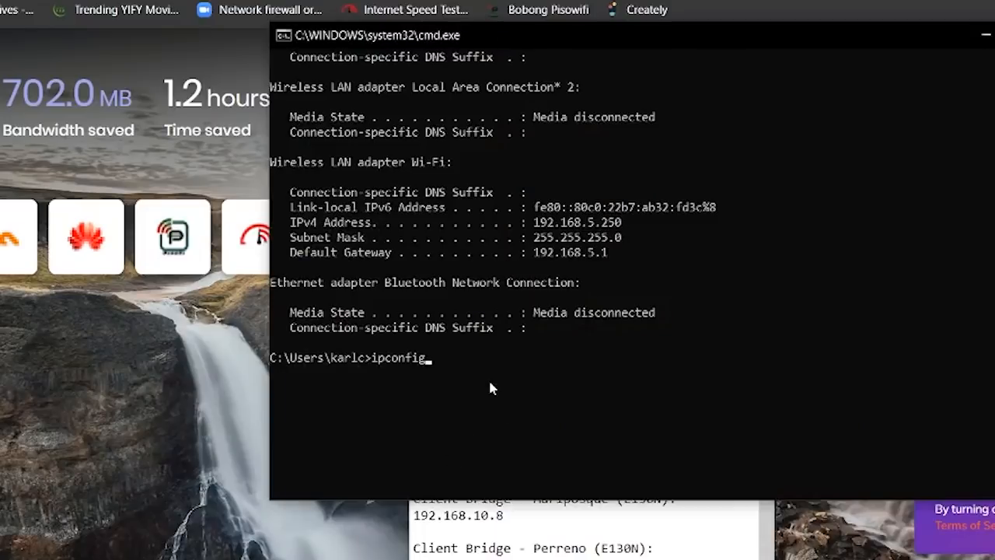
{"action": "key", "text": "Return"}
{"action": "left_click_drag", "start_coordinate": [626, 357], "coordinate": [525, 362]}
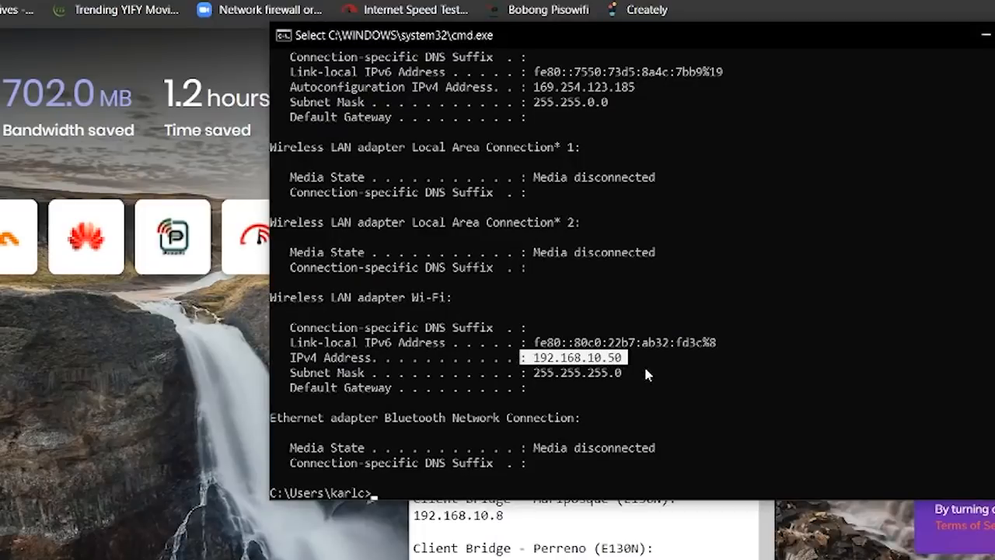
{"action": "left_click", "coordinate": [644, 366]}
Scan the Notepad AP list, including 192.168.10.7 and the Mariposque bridge, then select IRISH_AP_1's 192.168.10.3.
{"action": "left_click", "coordinate": [597, 170]}
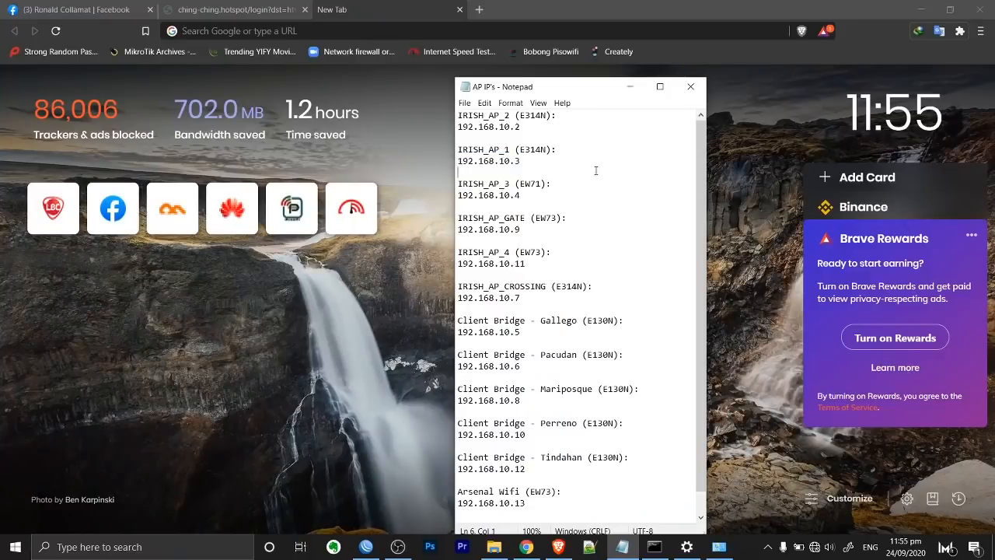
{"action": "left_click_drag", "start_coordinate": [468, 115], "coordinate": [488, 149]}
{"action": "scroll", "coordinate": [506, 189], "scroll_direction": "down", "scroll_amount": 1}
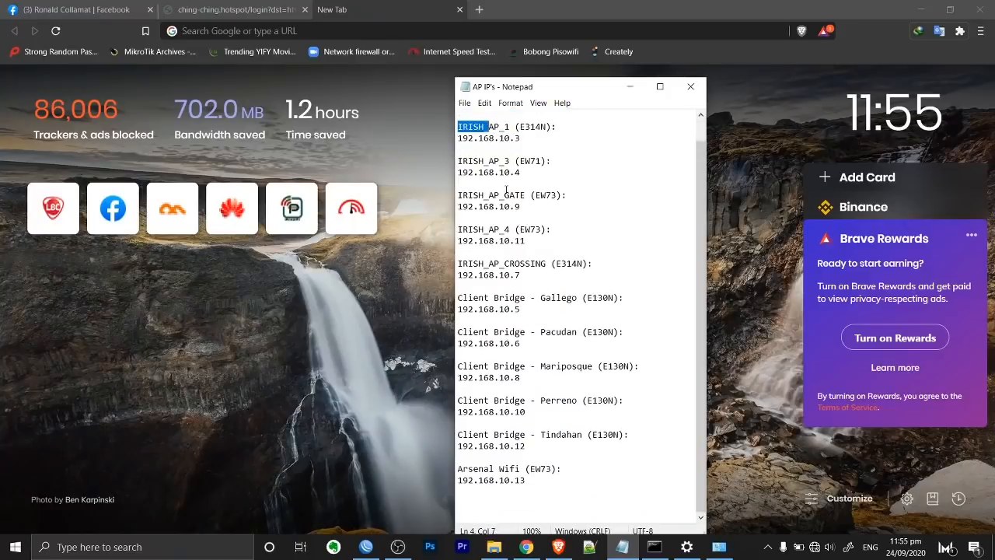
{"action": "double_click", "coordinate": [527, 275]}
{"action": "scroll", "coordinate": [504, 228], "scroll_direction": "up", "scroll_amount": 1}
{"action": "double_click", "coordinate": [528, 163]}
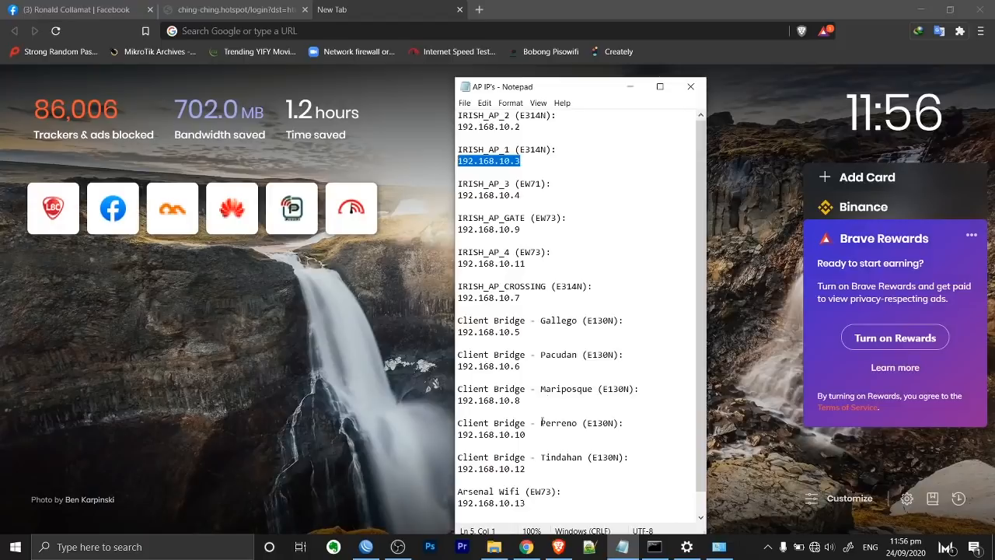
{"action": "left_click", "coordinate": [625, 391]}
{"action": "left_click_drag", "start_coordinate": [625, 391], "coordinate": [578, 391]}
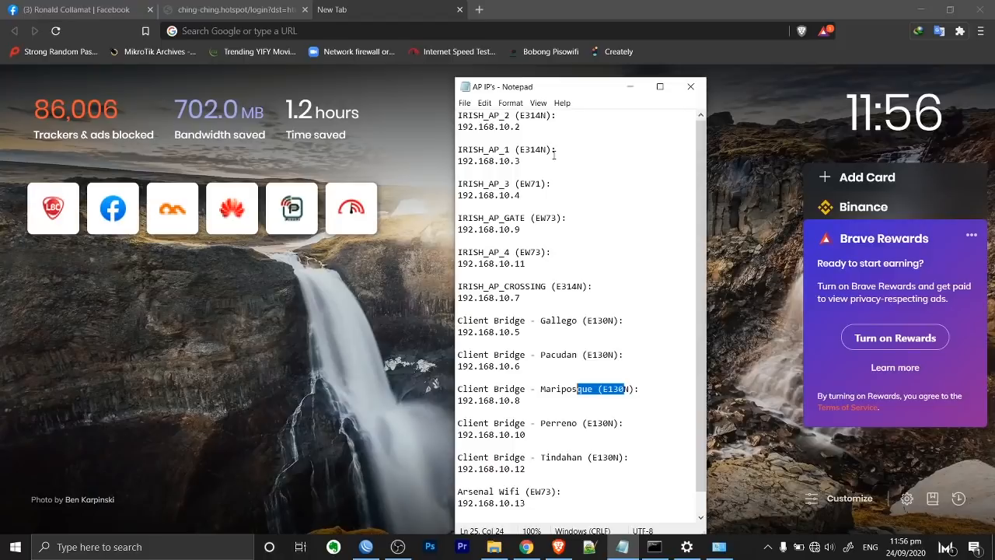
{"action": "left_click", "coordinate": [616, 245]}
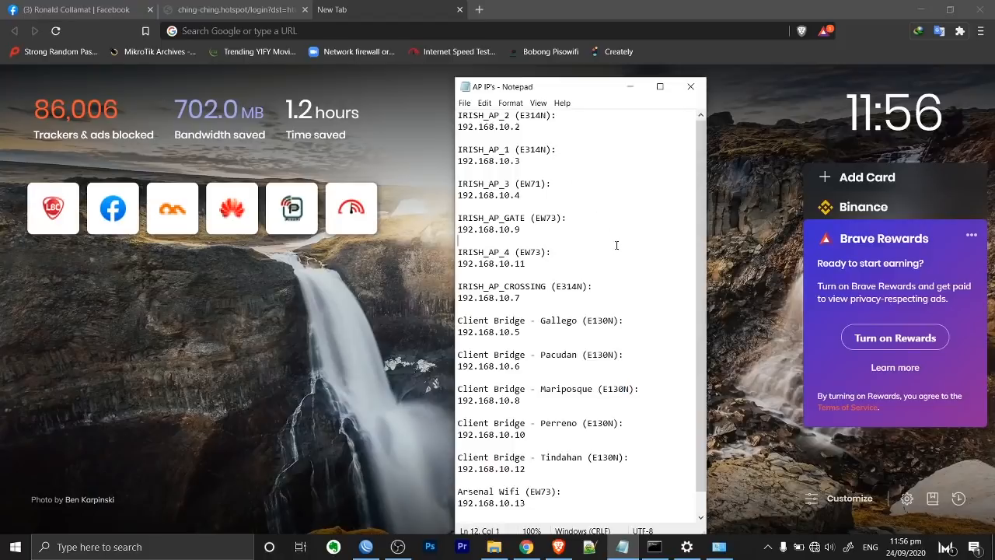
{"action": "left_click_drag", "start_coordinate": [544, 161], "coordinate": [425, 166]}
{"action": "key", "text": "ctrl+c"}
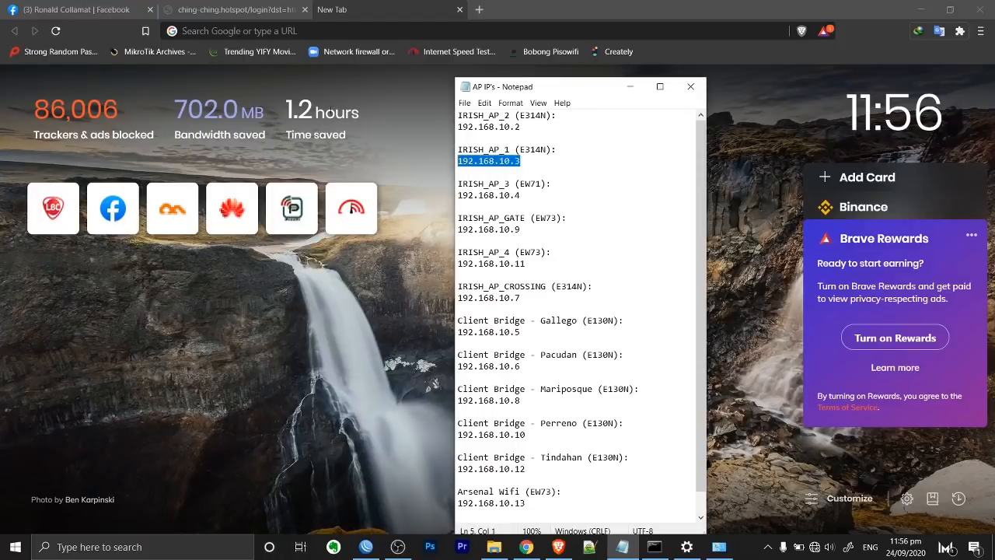
Paste 192.168.10.3 into Brave's address bar and load it.
{"action": "left_click", "coordinate": [305, 31]}
{"action": "key", "text": "ctrl+v"}
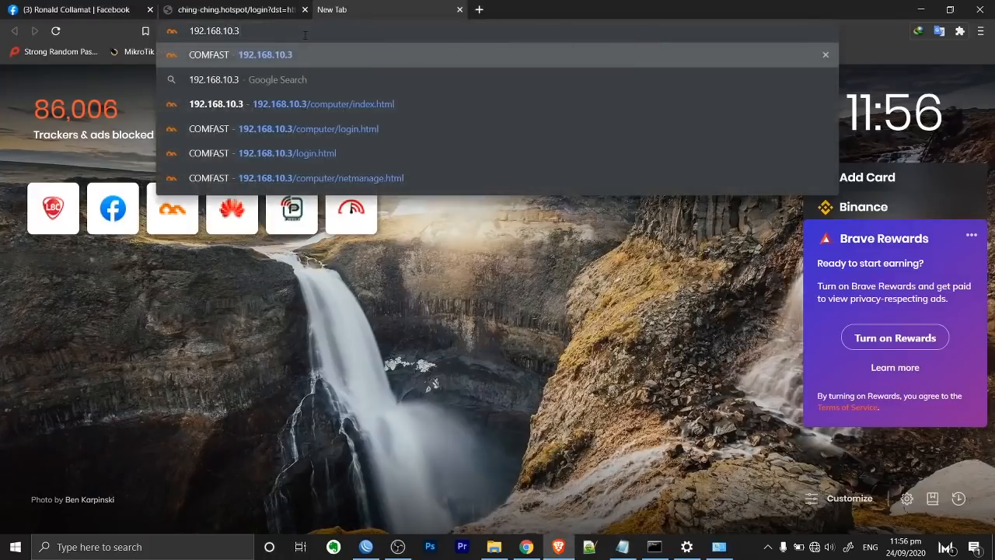
{"action": "key", "text": "Return"}
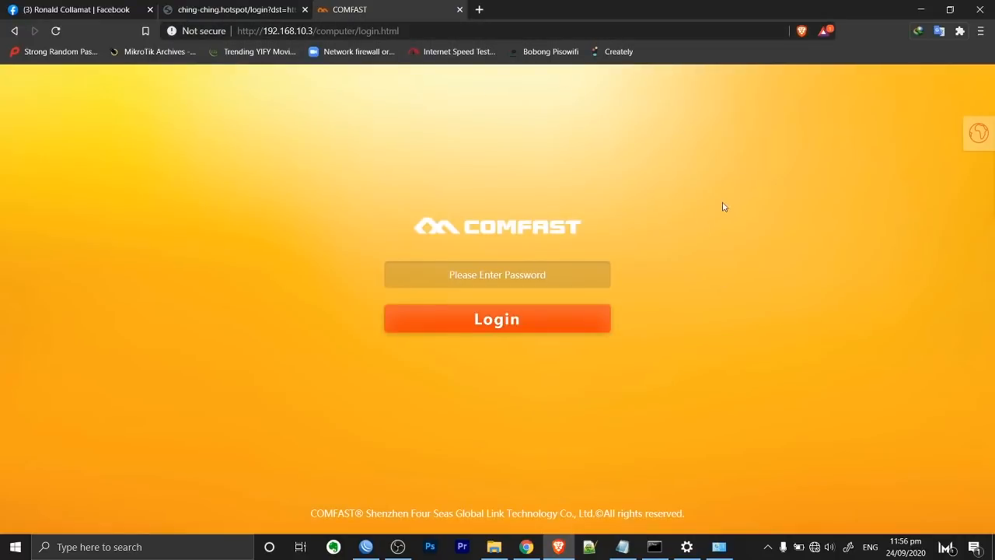
Find the Gallego client bridge's address 192.168.10.5 in the Notepad list.
{"action": "left_click", "coordinate": [621, 547]}
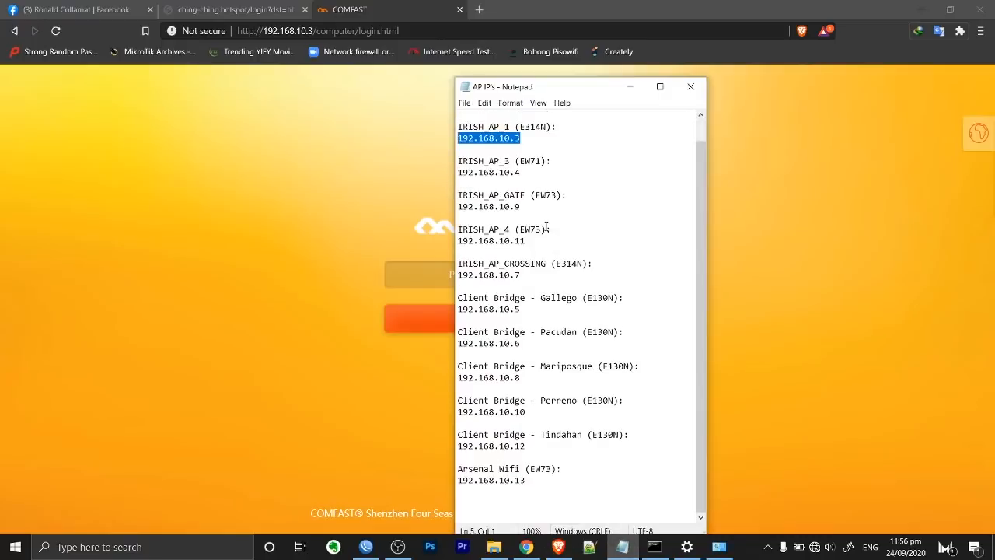
{"action": "left_click_drag", "start_coordinate": [528, 241], "coordinate": [468, 241]}
{"action": "scroll", "coordinate": [524, 221], "scroll_direction": "up", "scroll_amount": 1}
{"action": "left_click_drag", "start_coordinate": [510, 128], "coordinate": [527, 129]}
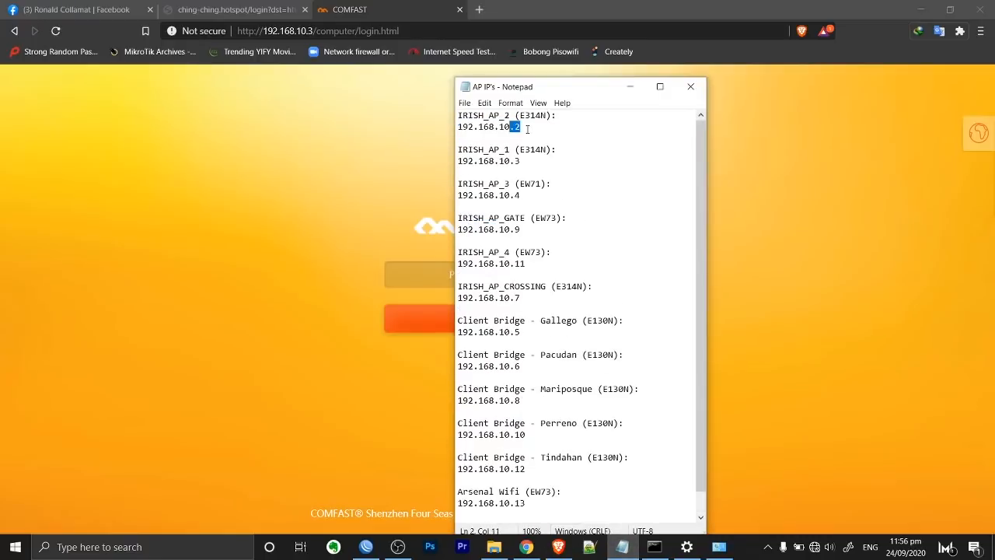
{"action": "left_click", "coordinate": [525, 164]}
{"action": "scroll", "coordinate": [559, 221], "scroll_direction": "down", "scroll_amount": 1}
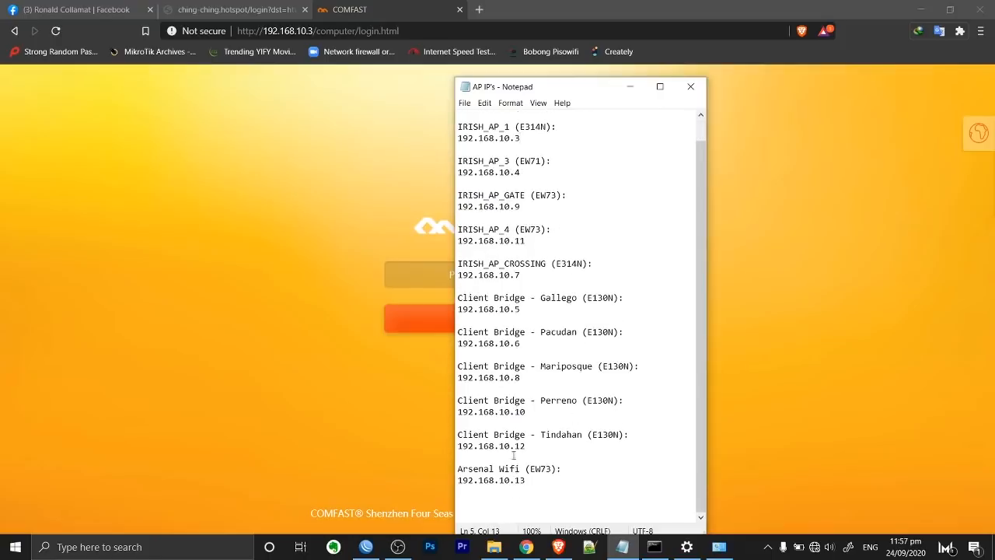
{"action": "left_click", "coordinate": [605, 302]}
{"action": "left_click", "coordinate": [525, 308]}
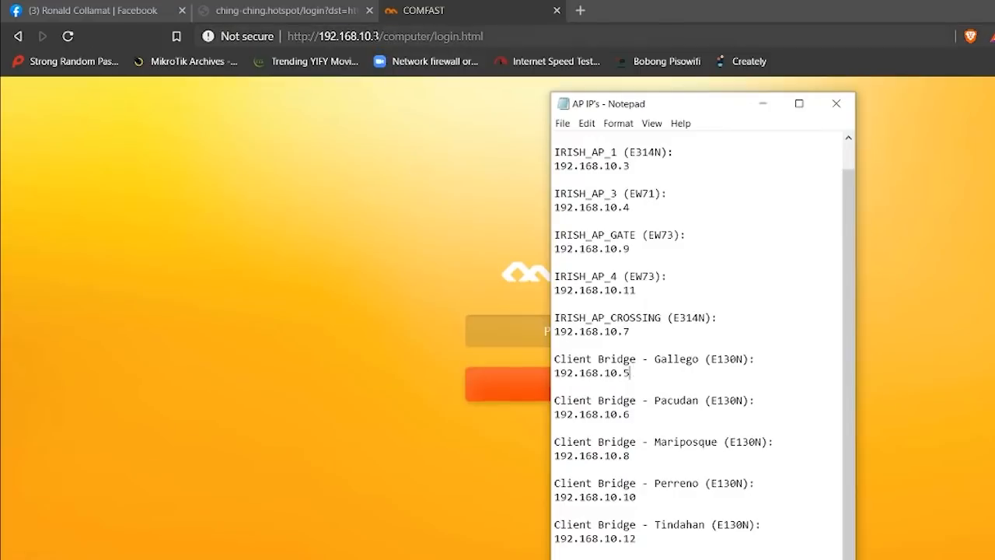
Change the URL to 192.168.10.5 and sign in with the admin password.
{"action": "left_click", "coordinate": [378, 35]}
{"action": "key", "text": "BackSpace"}
{"action": "type", "text": "5"}
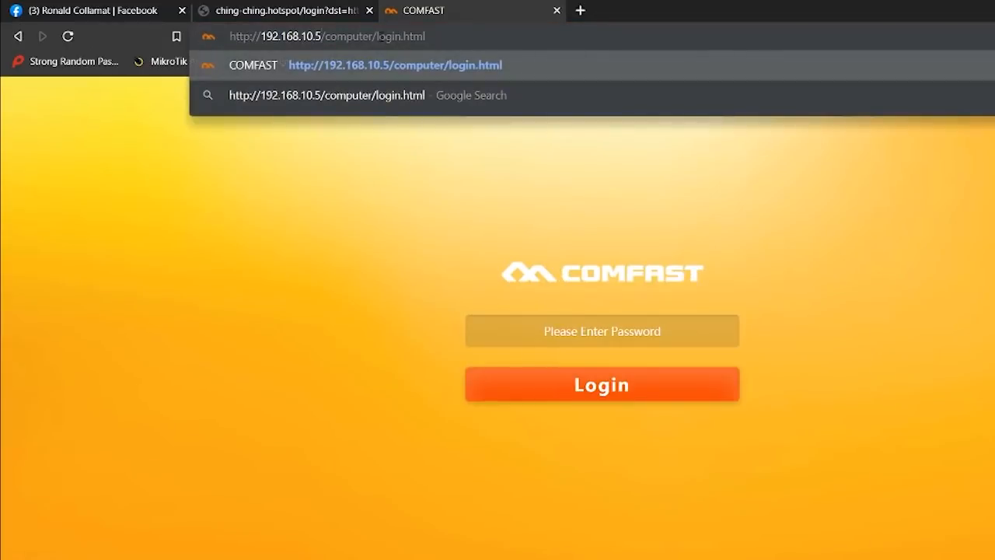
{"action": "key", "text": "Return"}
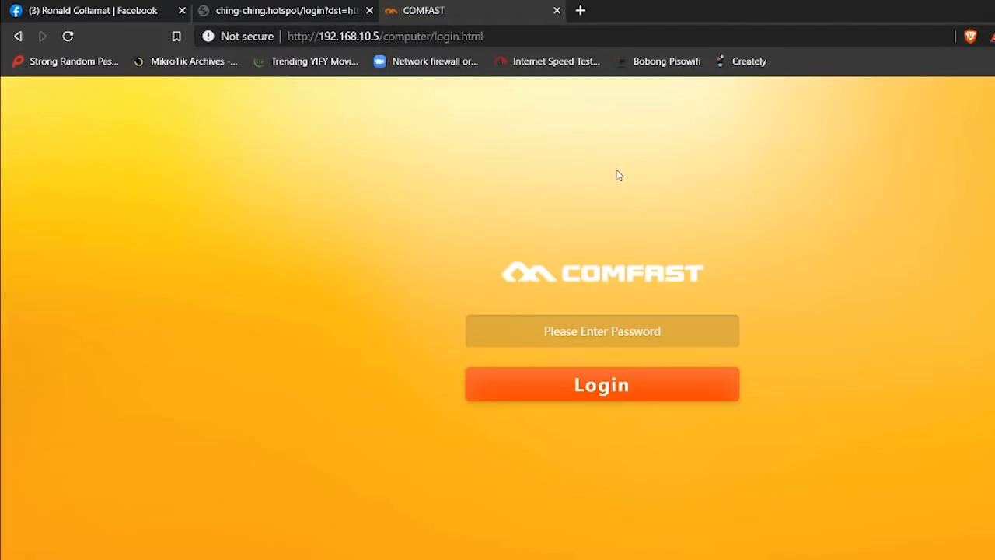
{"action": "left_click", "coordinate": [574, 328]}
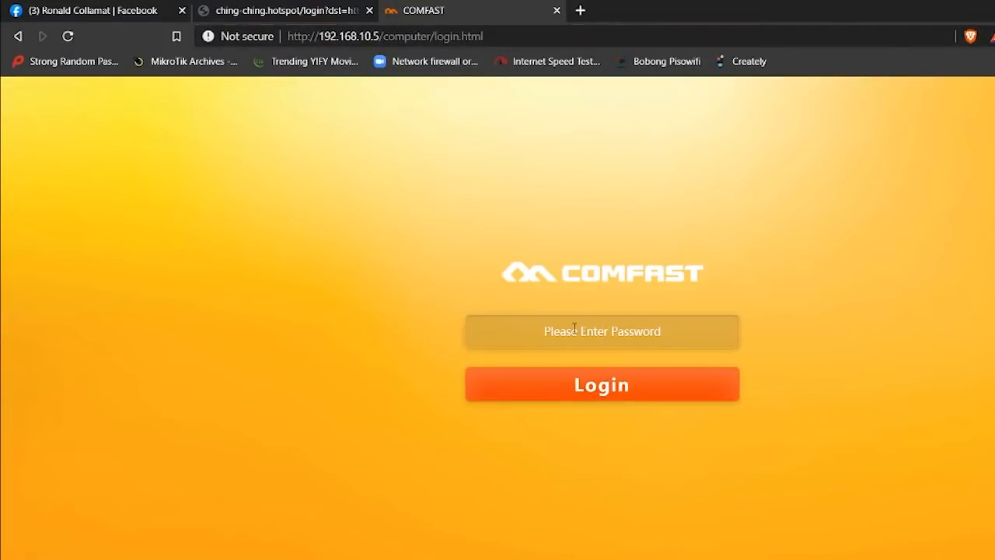
{"action": "type", "text": "••"}
{"action": "key", "text": "BackSpace"}
{"action": "key", "text": "BackSpace"}
{"action": "type", "text": "•••••••••"}
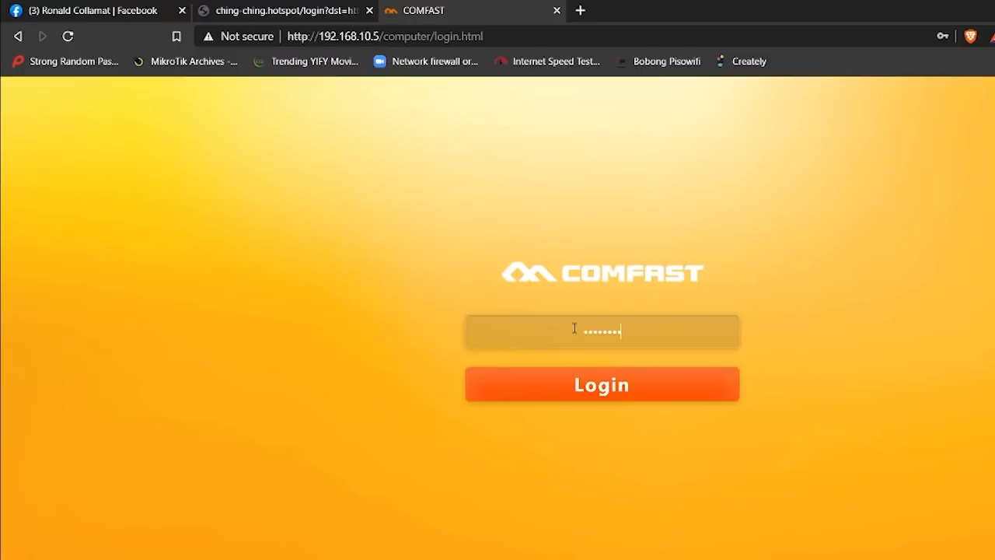
{"action": "key", "text": "Return"}
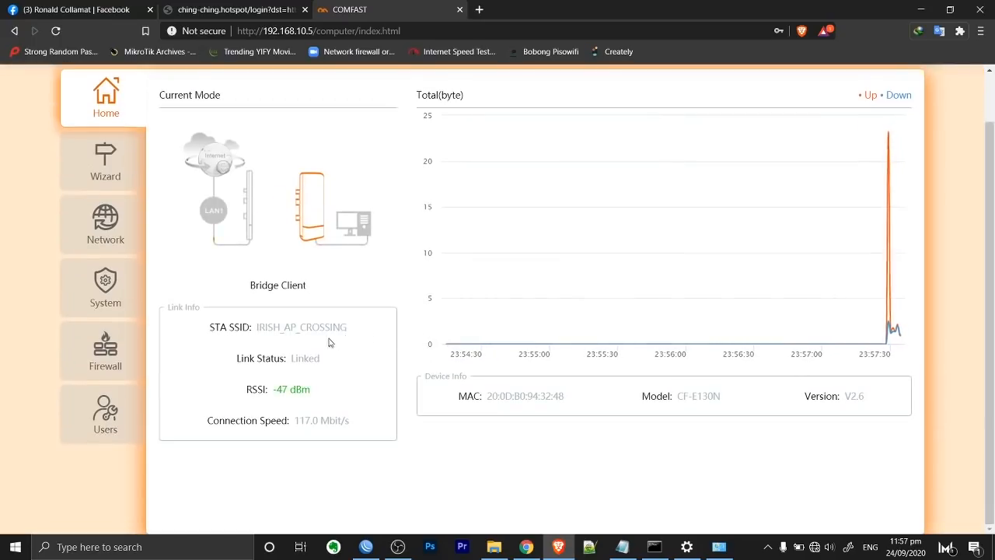
Check the Gallego entry in Notepad, then change the URL's last digit to 3 to load 192.168.10.3.
{"action": "scroll", "coordinate": [373, 326], "scroll_direction": "up", "scroll_amount": 1}
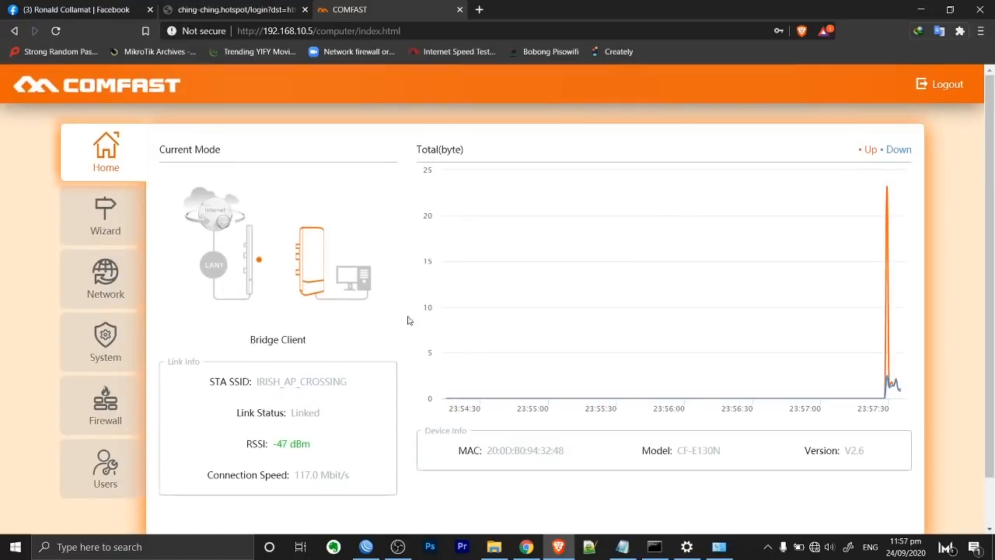
{"action": "left_click", "coordinate": [612, 550]}
{"action": "left_click_drag", "start_coordinate": [541, 304], "coordinate": [441, 295]}
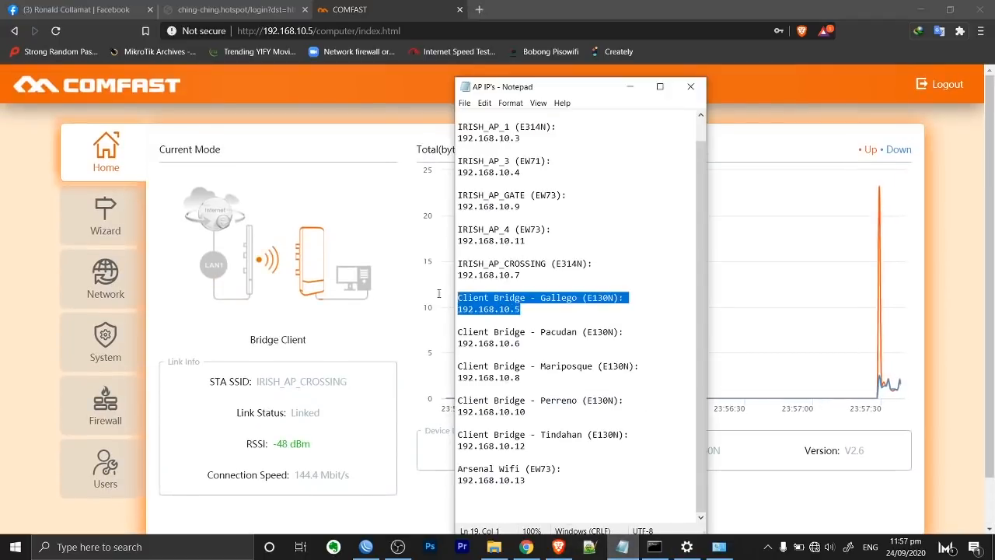
{"action": "left_click_drag", "start_coordinate": [314, 31], "coordinate": [309, 31]}
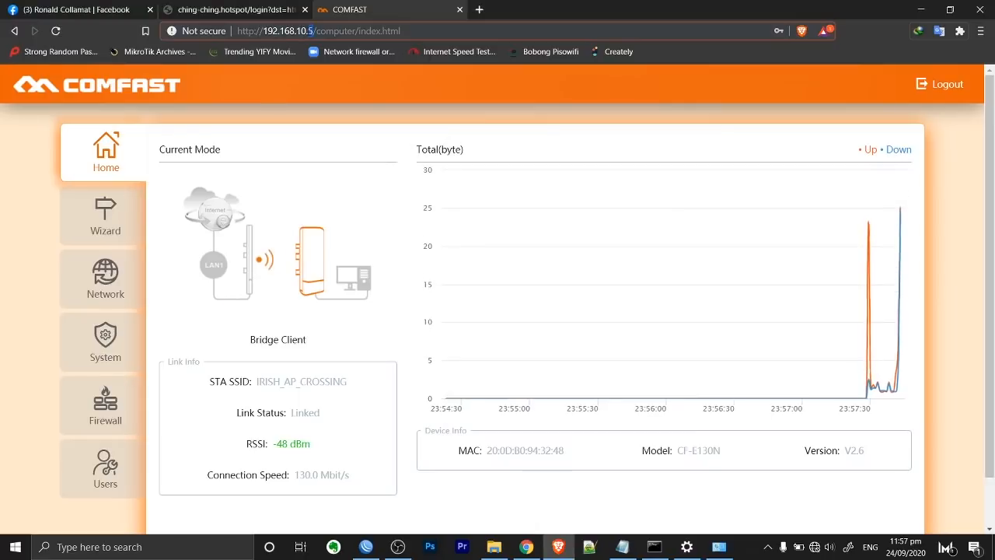
{"action": "type", "text": "3"}
{"action": "key", "text": "Return"}
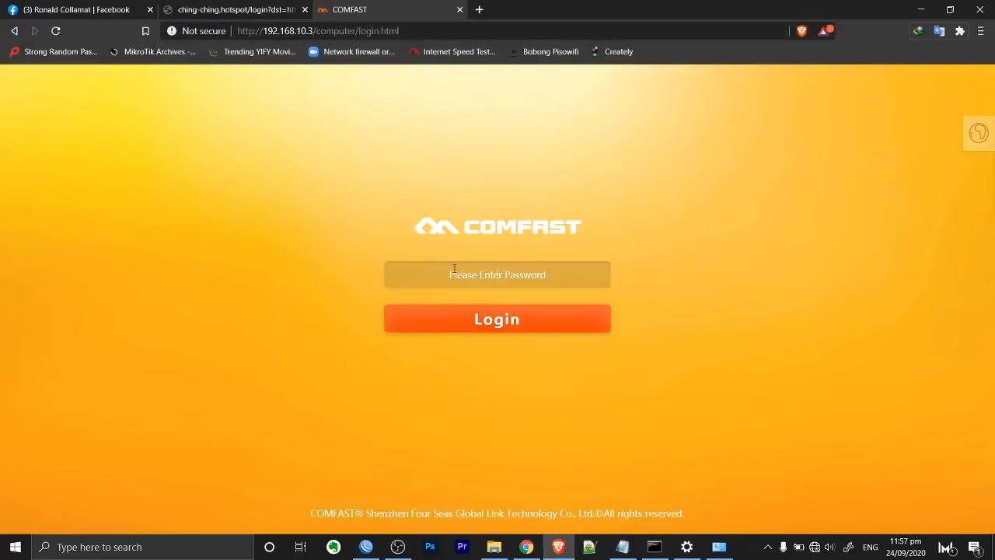
Log in with the admin password and highlight the model CF-E314N on the dashboard.
{"action": "left_click", "coordinate": [455, 269]}
{"action": "type", "text": "admin"}
{"action": "key", "text": "BackSpace"}
{"action": "key", "text": "BackSpace"}
{"action": "key", "text": "BackSpace"}
{"action": "key", "text": "BackSpace"}
{"action": "key", "text": "BackSpace"}
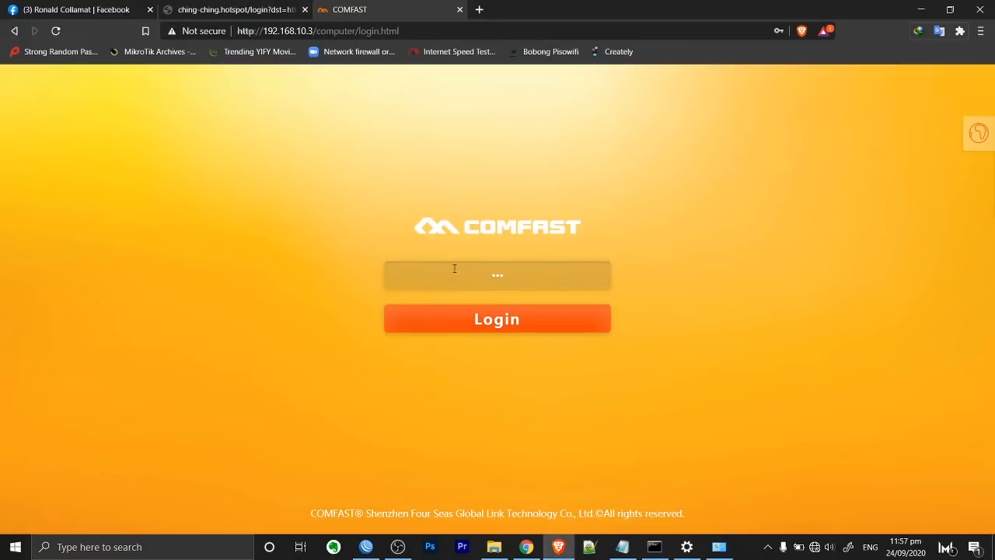
{"action": "type", "text": "ad•••••••"}
{"action": "key", "text": "Return"}
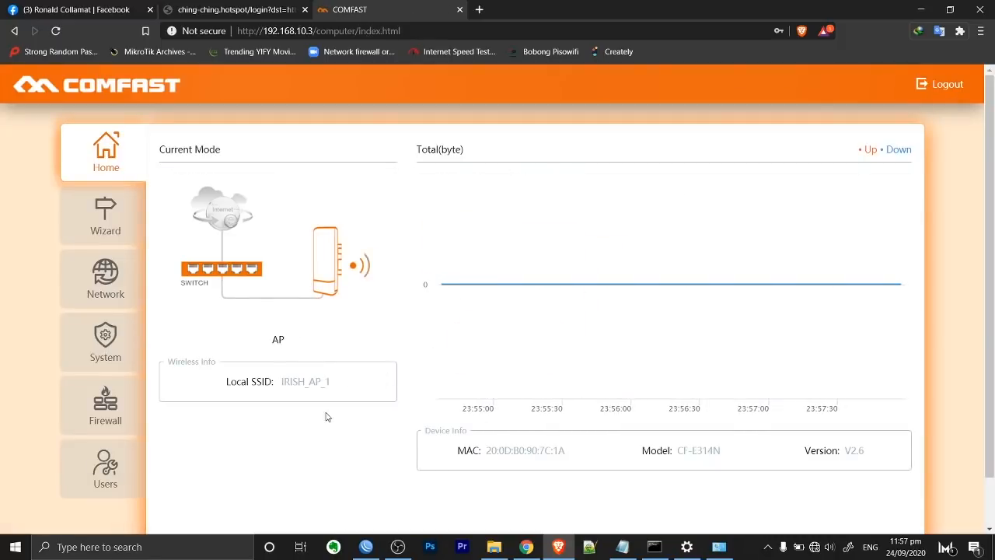
{"action": "left_click_drag", "start_coordinate": [721, 450], "coordinate": [667, 451]}
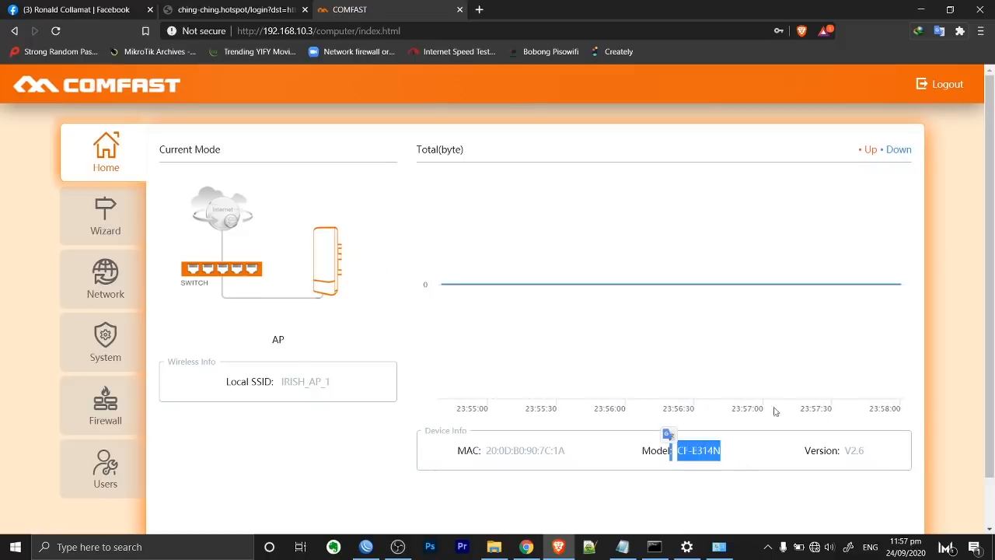
{"action": "left_click", "coordinate": [815, 546]}
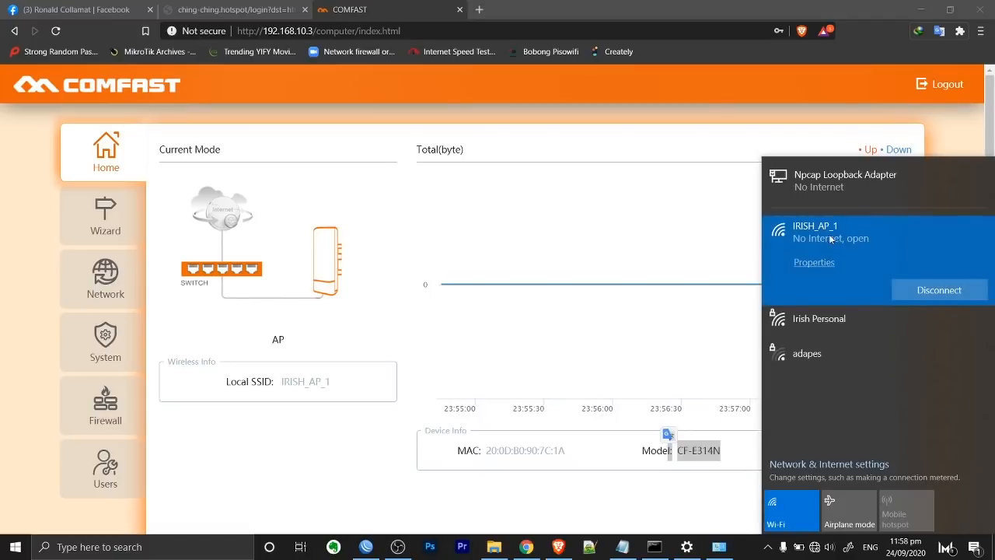
Confirm the Wi-Fi adapter's IPv4 is static 192.168.10.50 with mask 255.255.255.0, then search for ApowerMirror.
{"action": "left_click", "coordinate": [711, 547]}
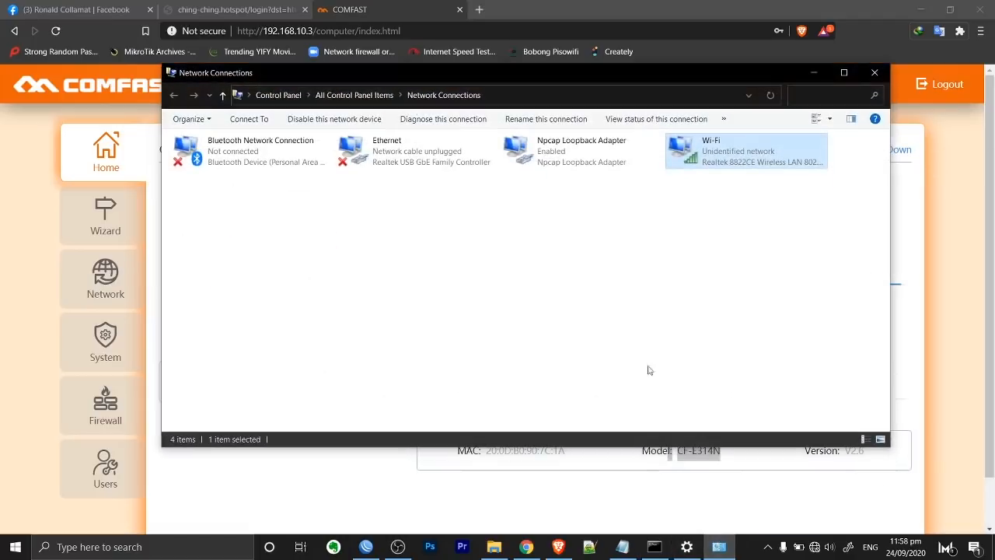
{"action": "right_click", "coordinate": [712, 156]}
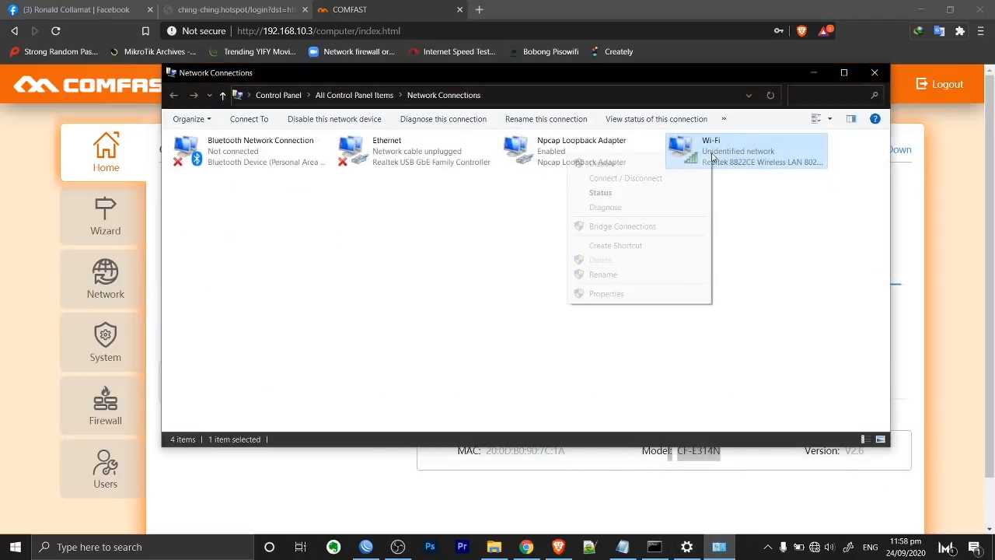
{"action": "left_click", "coordinate": [631, 294]}
{"action": "double_click", "coordinate": [287, 279]}
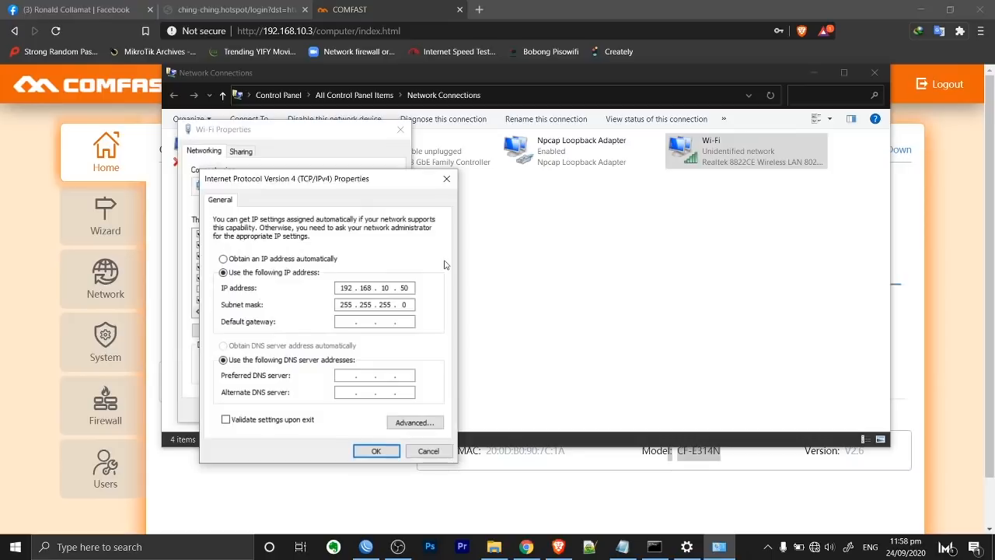
{"action": "mouse_move", "coordinate": [377, 183]}
{"action": "left_mouse_down"}
{"action": "mouse_move", "coordinate": [617, 177]}
{"action": "mouse_move", "coordinate": [603, 134]}
{"action": "left_mouse_up"}
{"action": "left_click", "coordinate": [195, 553]}
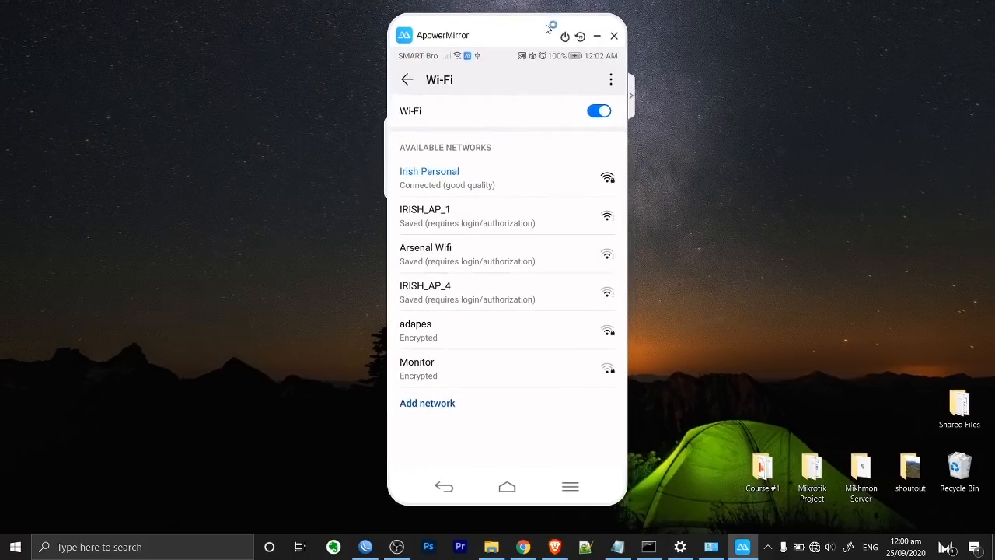
Check the IRISH_AP_1 hotspot login page in Brave, then minimize Brave to reveal the mirrored phone.
{"action": "mouse_move", "coordinate": [536, 30]}
{"action": "left_mouse_down"}
{"action": "mouse_move", "coordinate": [519, 30]}
{"action": "mouse_move", "coordinate": [554, 31]}
{"action": "left_mouse_up"}
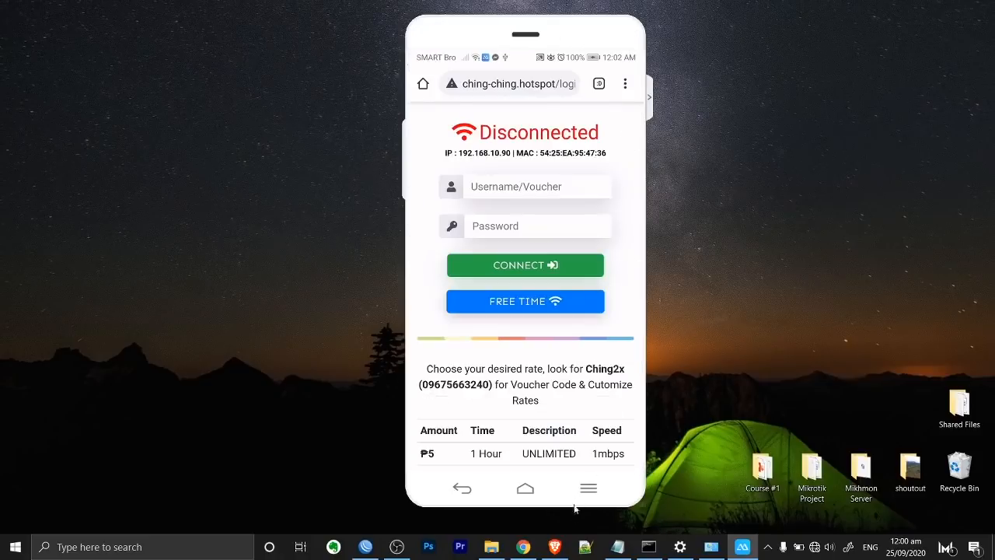
{"action": "left_click", "coordinate": [554, 547]}
{"action": "left_click", "coordinate": [234, 10]}
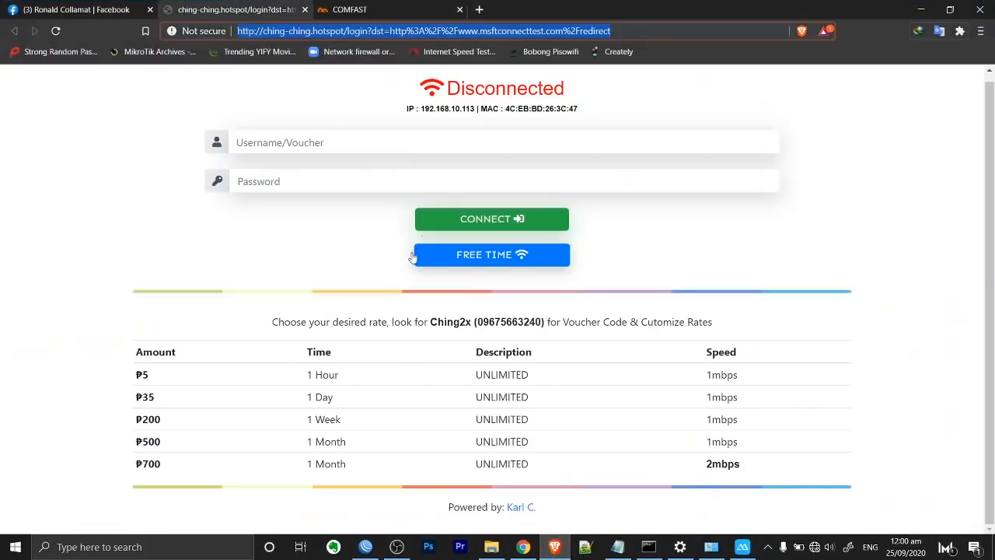
{"action": "left_click", "coordinate": [922, 10]}
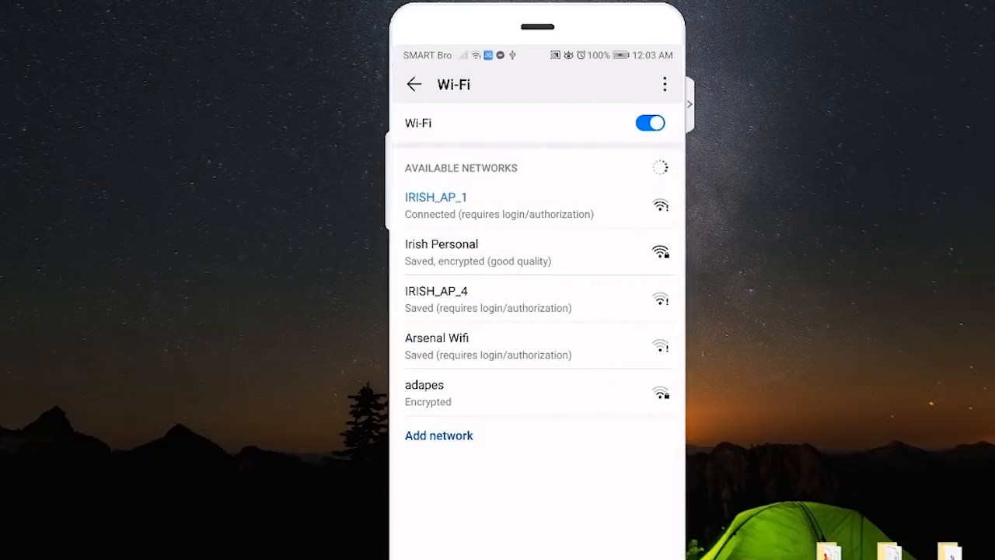
Open Modify network for IRISH_AP_1 on the phone and show its advanced options.
{"action": "left_click", "coordinate": [561, 206]}
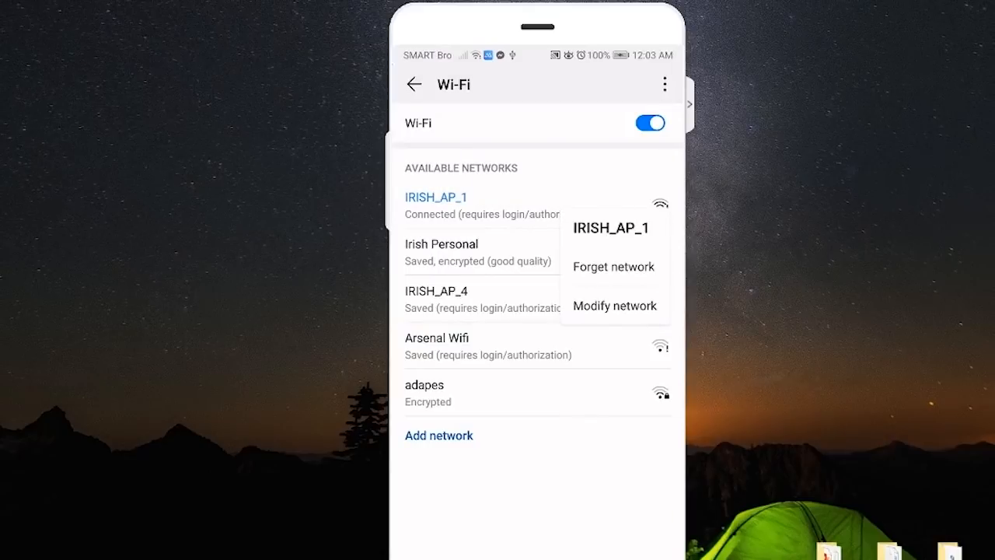
{"action": "left_click", "coordinate": [614, 306]}
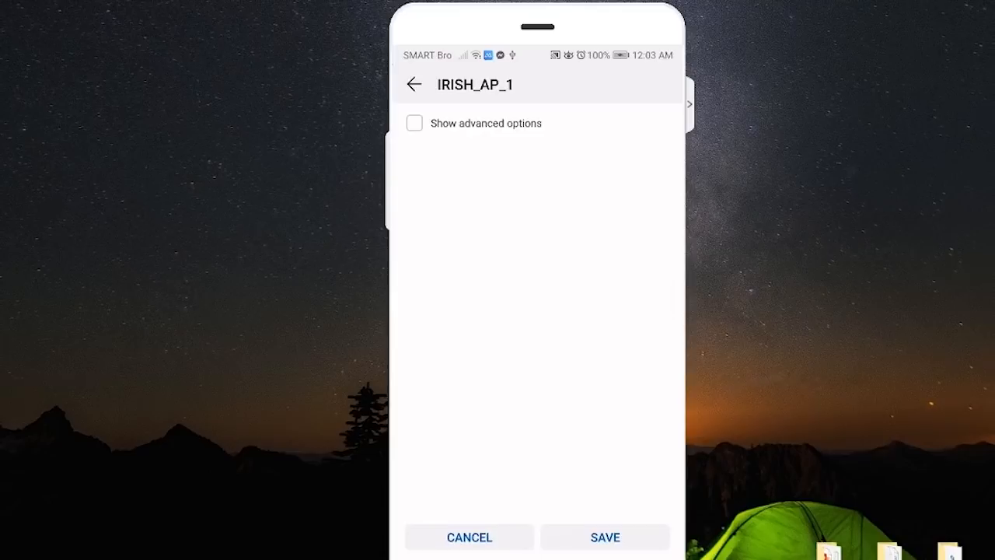
{"action": "left_click", "coordinate": [414, 122]}
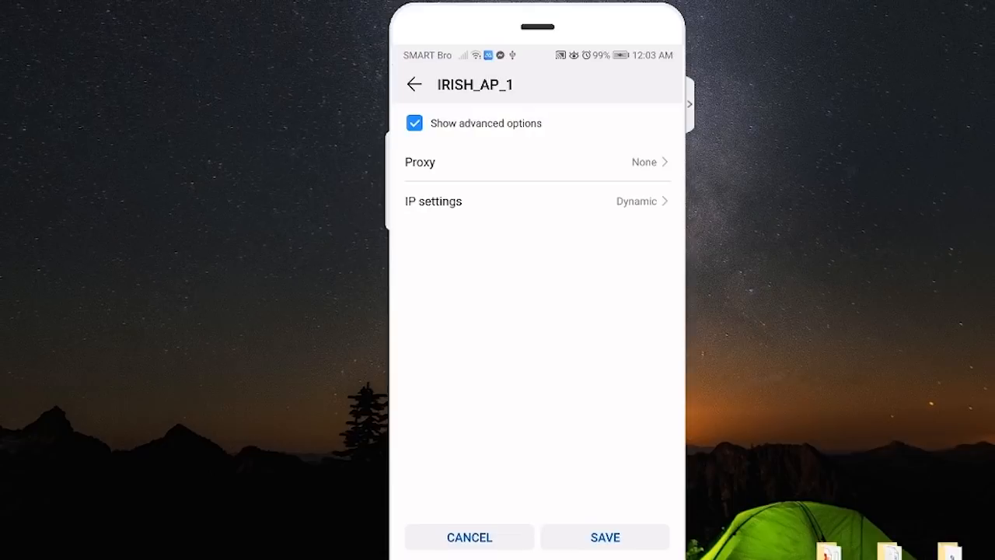
Set IRISH_AP_1 to Static IP 192.168.10.90, gateway 192.168.10.1, prefix 24, DNS 8.8.8.8/8.8.4.4.
{"action": "left_click", "coordinate": [537, 201]}
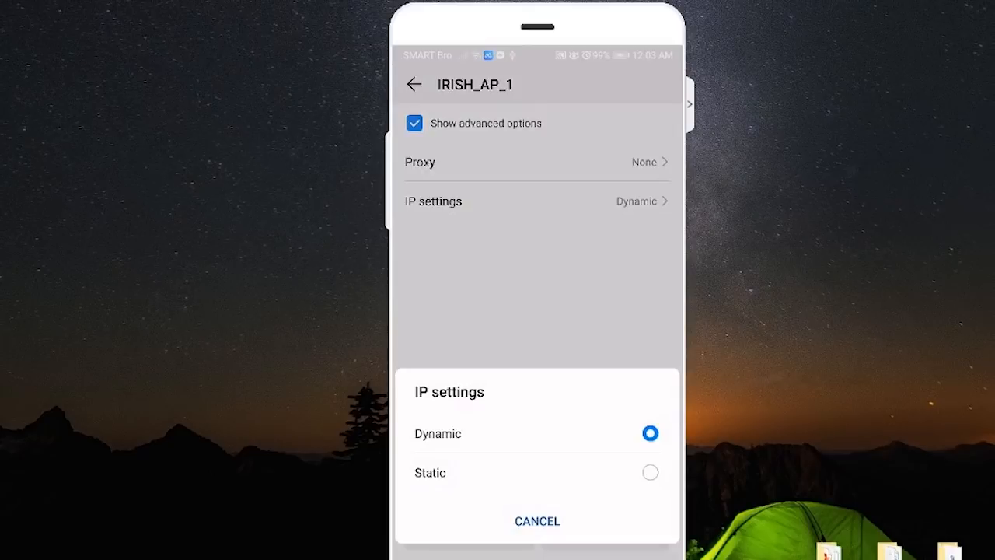
{"action": "left_click", "coordinate": [537, 521]}
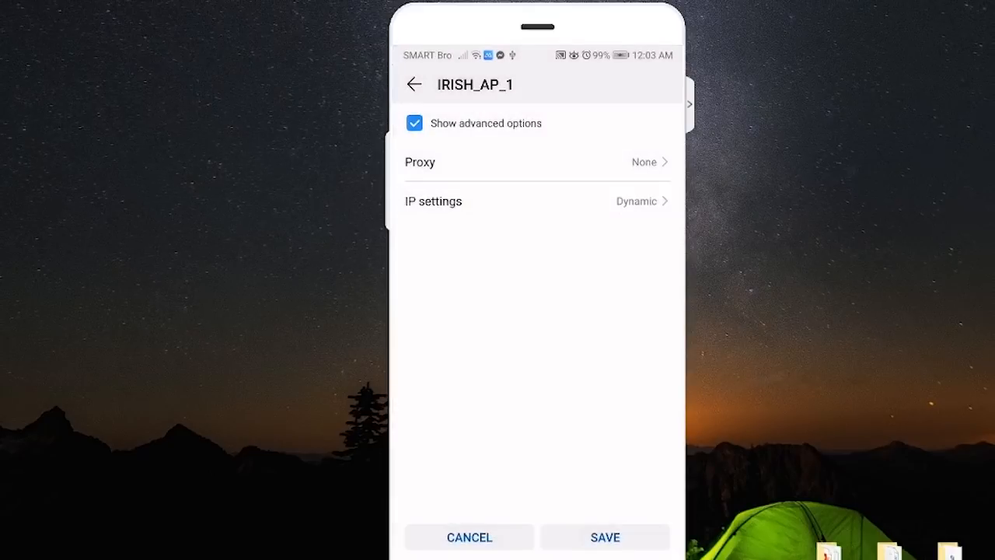
{"action": "left_click", "coordinate": [537, 201]}
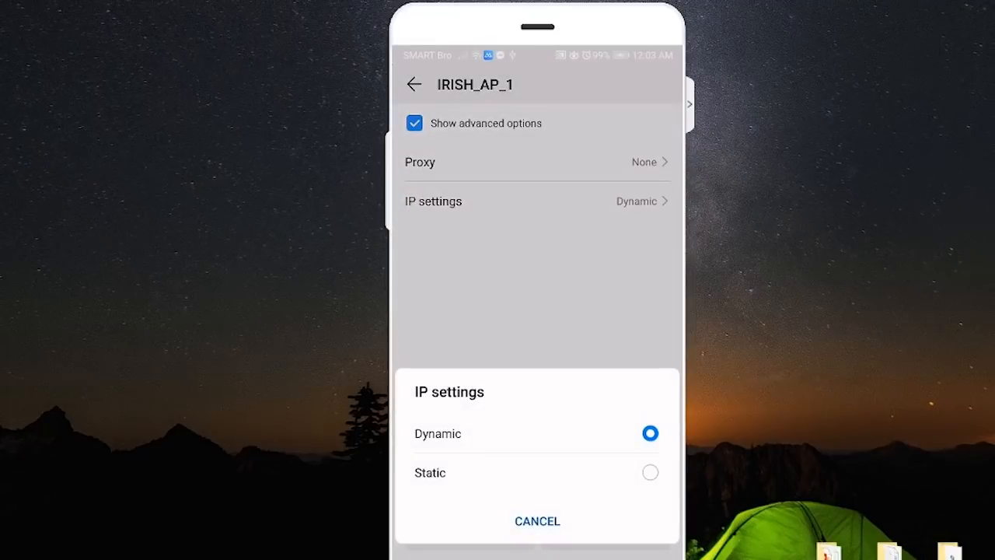
{"action": "left_click", "coordinate": [430, 473]}
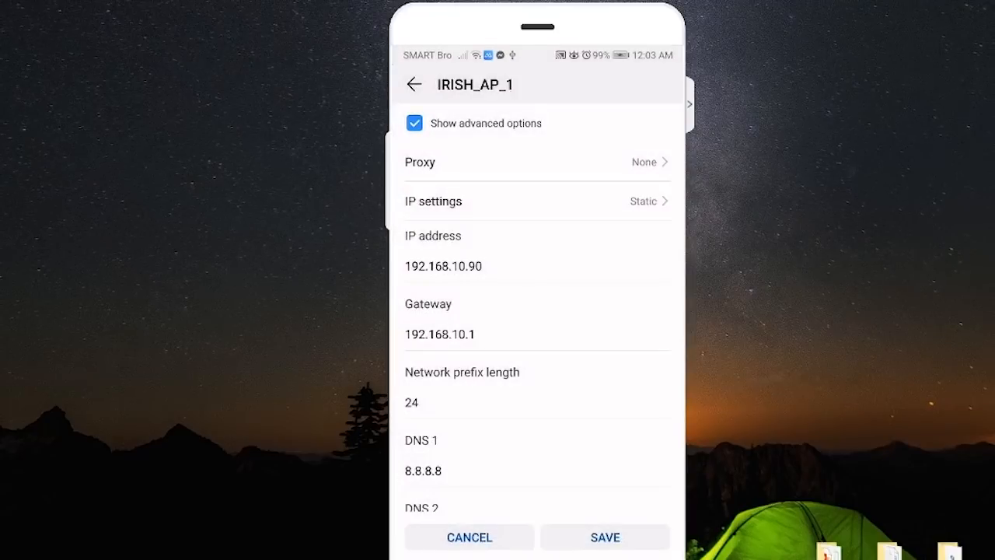
{"action": "scroll", "coordinate": [537, 311], "scroll_direction": "down", "scroll_amount": 2}
{"action": "scroll", "coordinate": [537, 311], "scroll_direction": "up", "scroll_amount": 3}
{"action": "scroll", "coordinate": [537, 311], "scroll_direction": "down", "scroll_amount": 3}
{"action": "scroll", "coordinate": [538, 311], "scroll_direction": "up", "scroll_amount": 2}
{"action": "scroll", "coordinate": [537, 311], "scroll_direction": "down", "scroll_amount": 1}
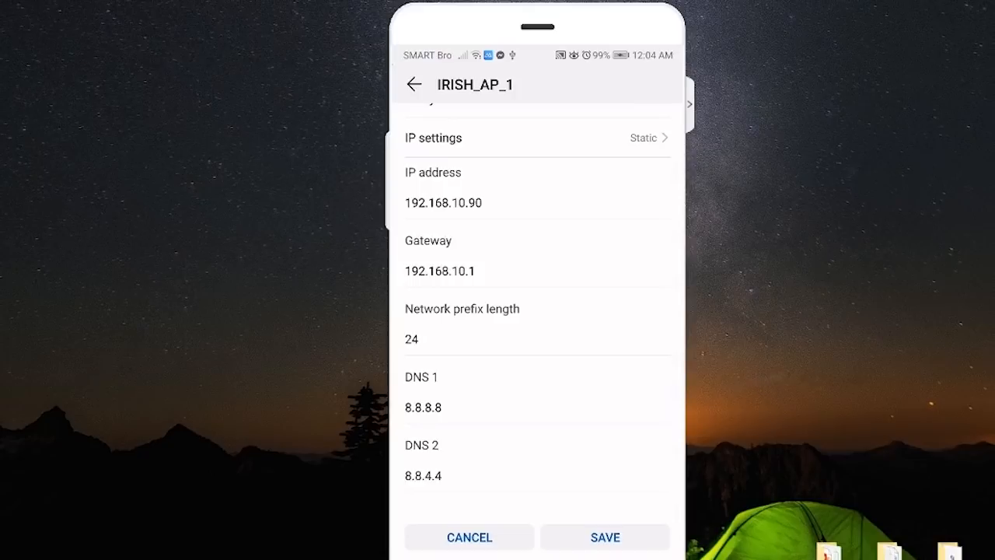
{"action": "scroll", "coordinate": [538, 311], "scroll_direction": "up", "scroll_amount": 1}
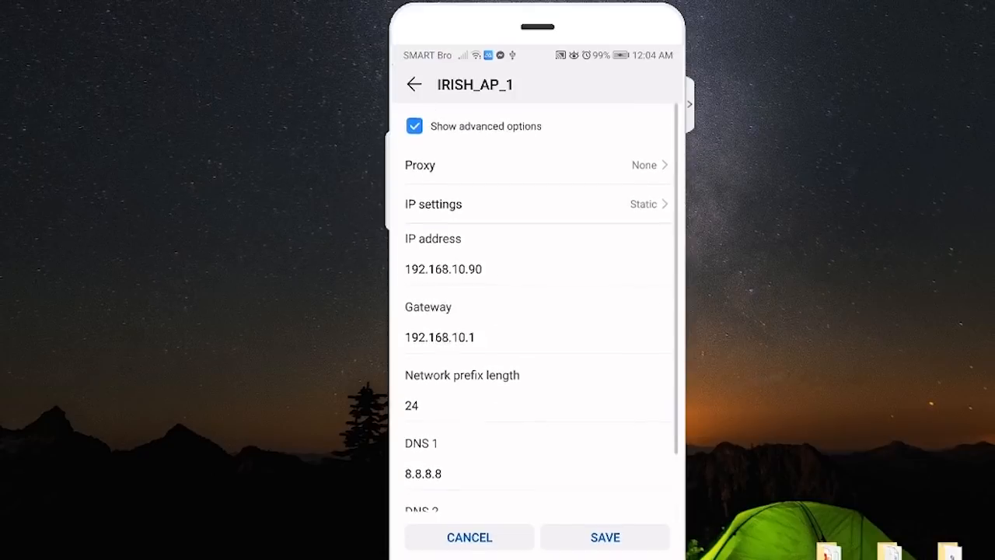
In the phone's browser, replace the address with 192.168.10.3 from the Notepad IP list and load it.
{"action": "left_click", "coordinate": [651, 514]}
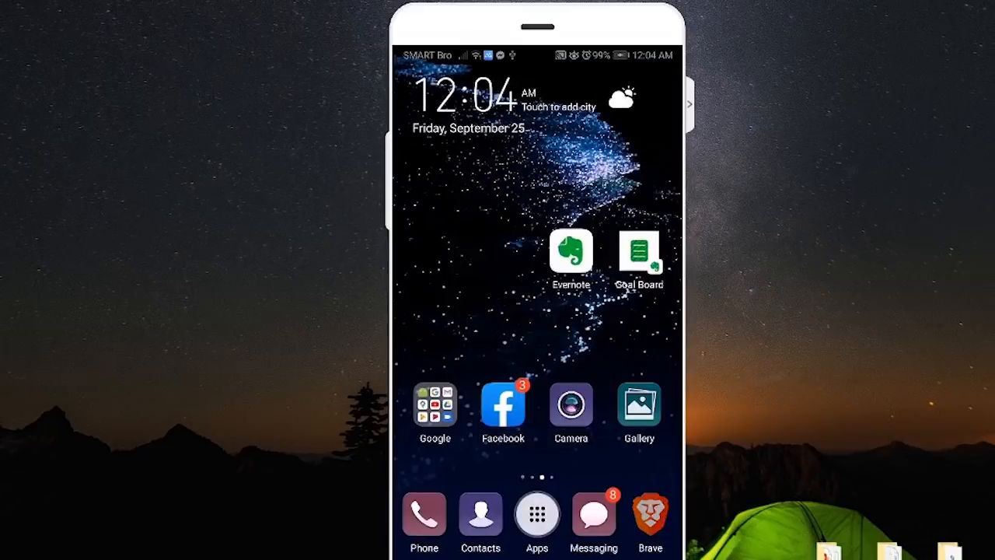
{"action": "left_click", "coordinate": [463, 88]}
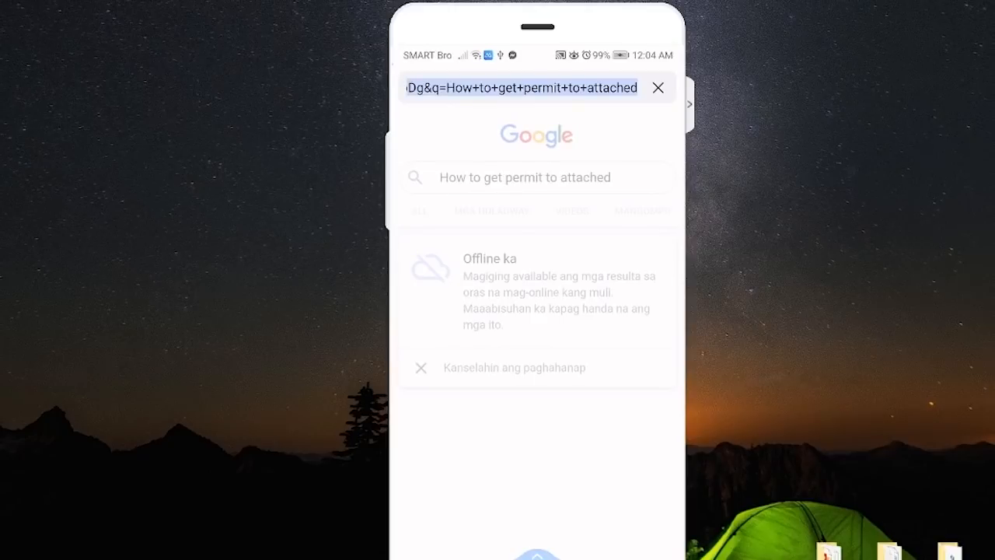
{"action": "key", "text": "BackSpace"}
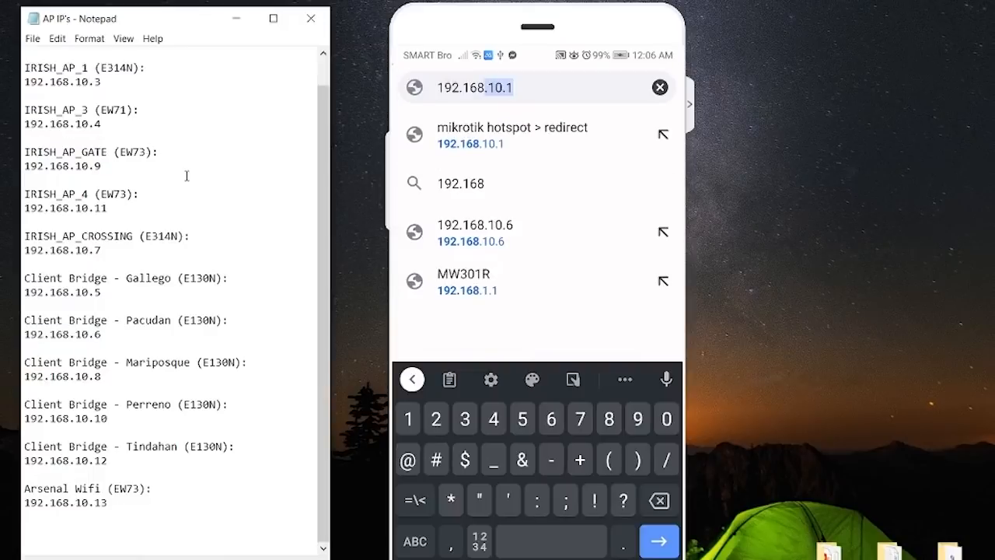
{"action": "left_click_drag", "start_coordinate": [107, 82], "coordinate": [24, 82]}
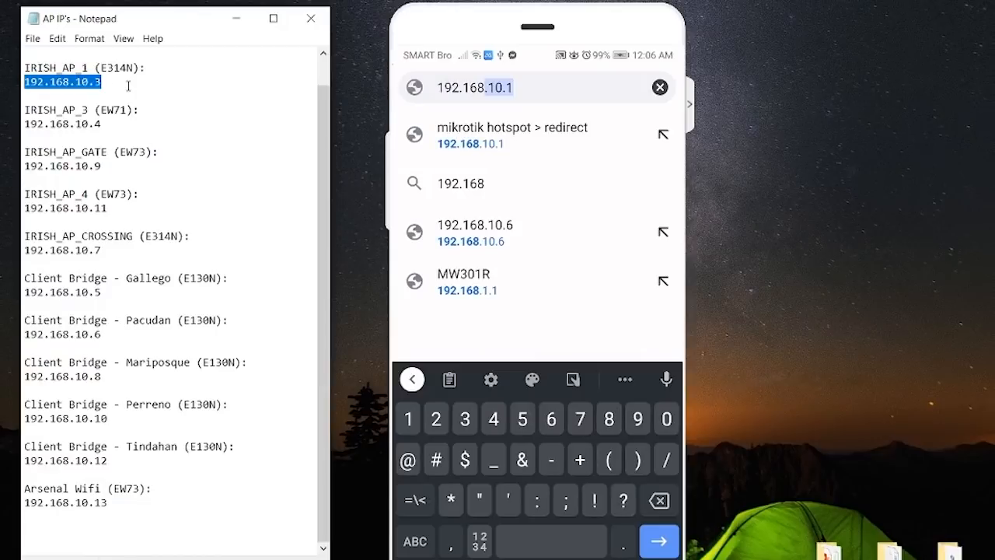
{"action": "type", "text": ".10."}
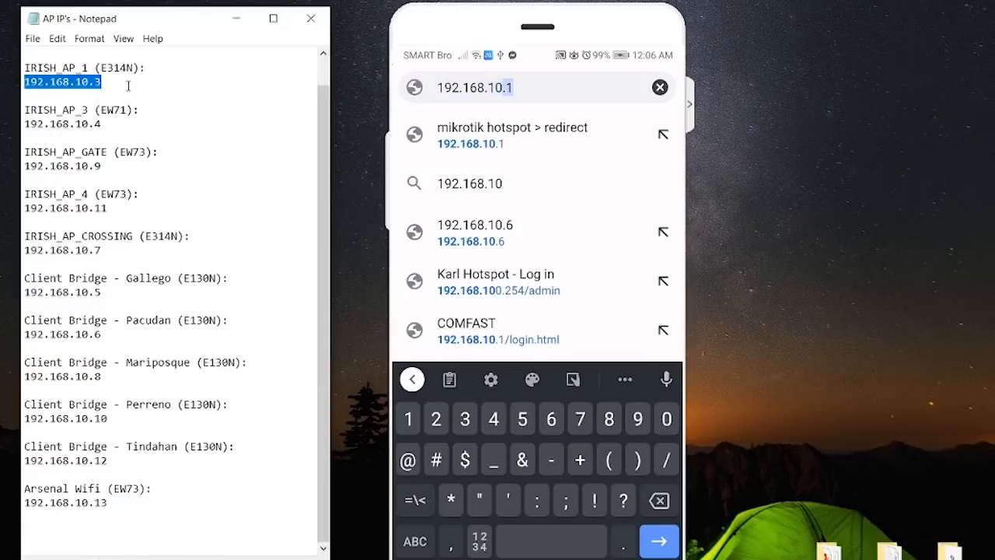
{"action": "type", "text": "3"}
{"action": "key", "text": "Return"}
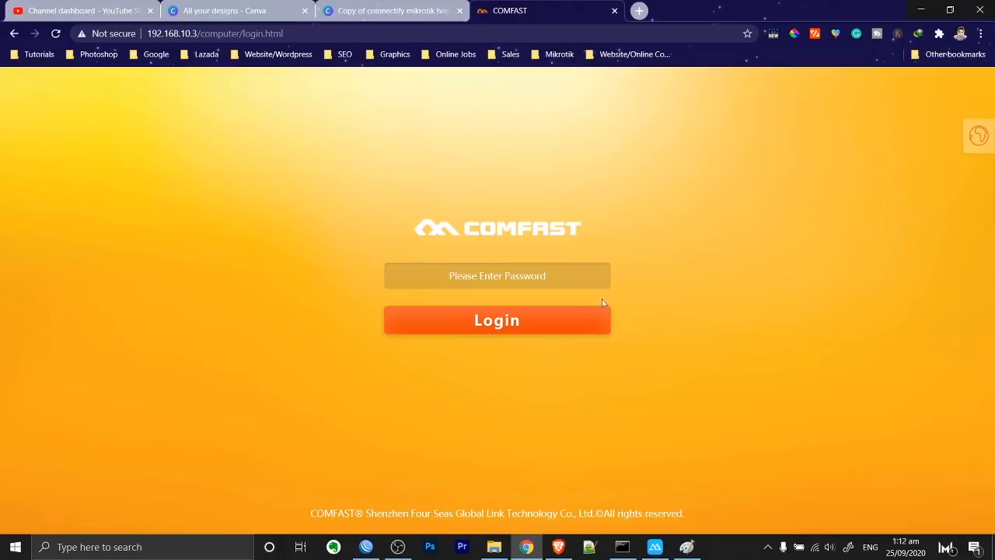
Sign in to the 192.168.10.3 access point with the admin password.
{"action": "left_click", "coordinate": [567, 277]}
{"action": "type", "text": "*******"}
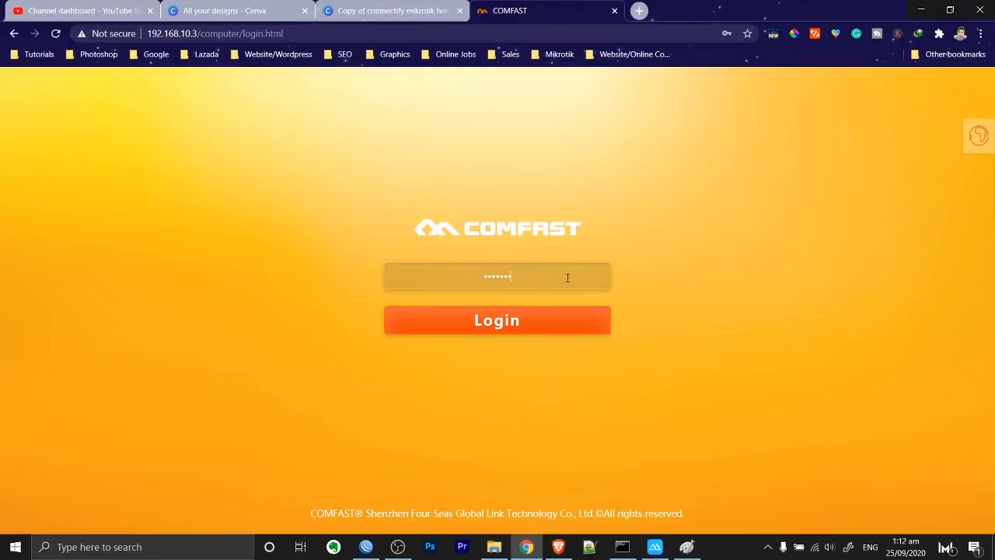
{"action": "key", "text": "Return"}
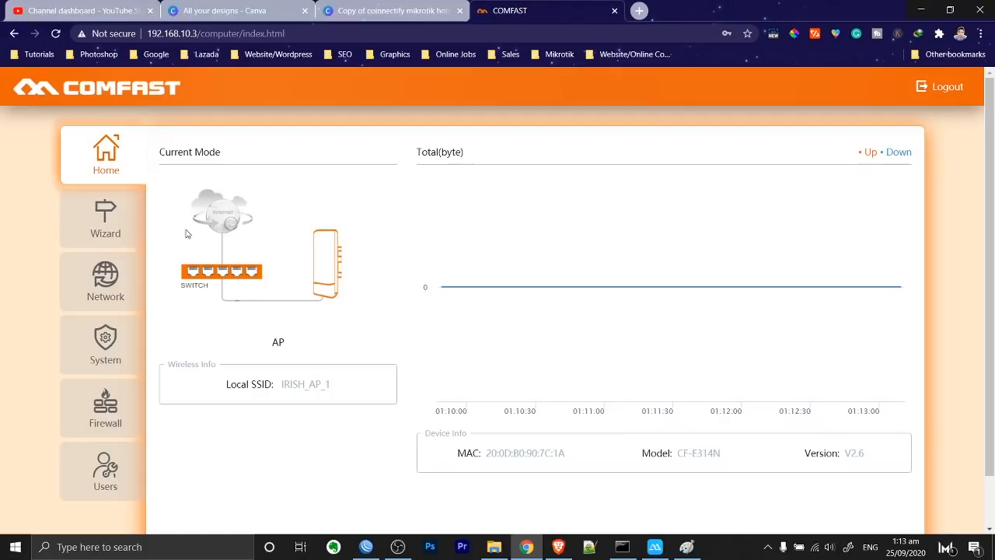
Open Network settings, glance at Wireless, and return to LAN showing 192.168.10.3 and domain AP1.
{"action": "left_click", "coordinate": [100, 291]}
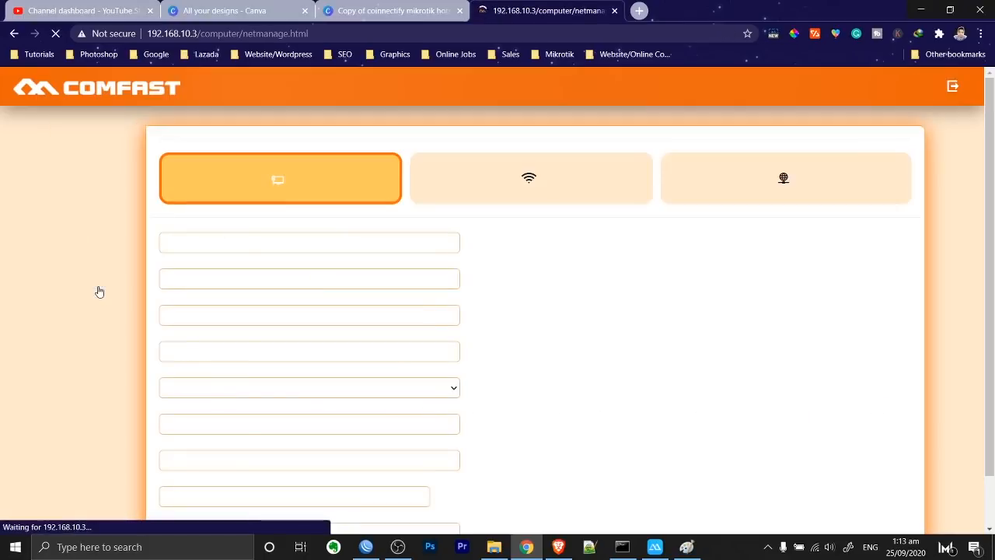
{"action": "scroll", "coordinate": [622, 213], "scroll_direction": "down", "scroll_amount": 2}
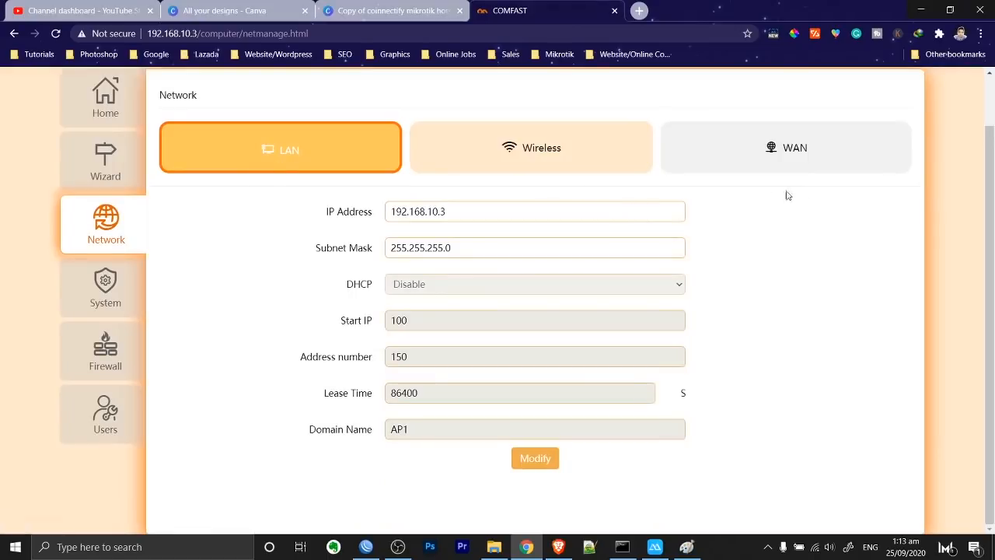
{"action": "scroll", "coordinate": [497, 186], "scroll_direction": "up", "scroll_amount": 2}
{"action": "left_click", "coordinate": [577, 215]}
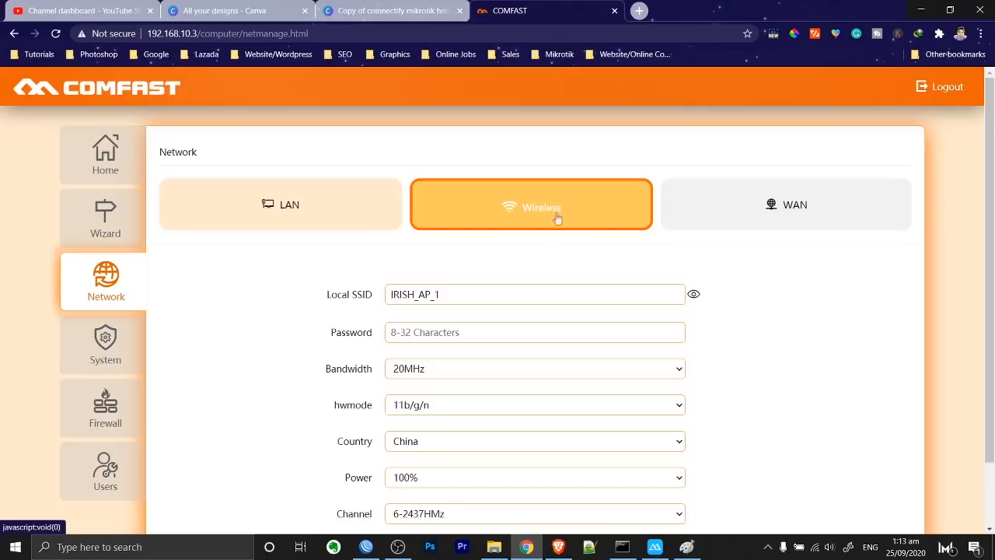
{"action": "left_click", "coordinate": [362, 199]}
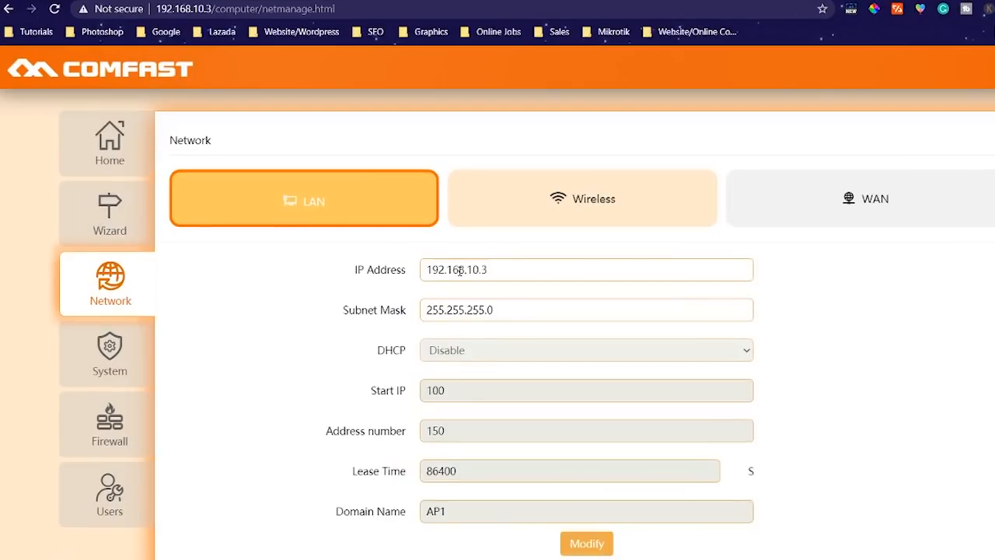
Match LAN IP 192.168.10.3 and SSID IRISH_AP_1 against the Notepad IP list entry.
{"action": "left_click_drag", "start_coordinate": [504, 269], "coordinate": [376, 270]}
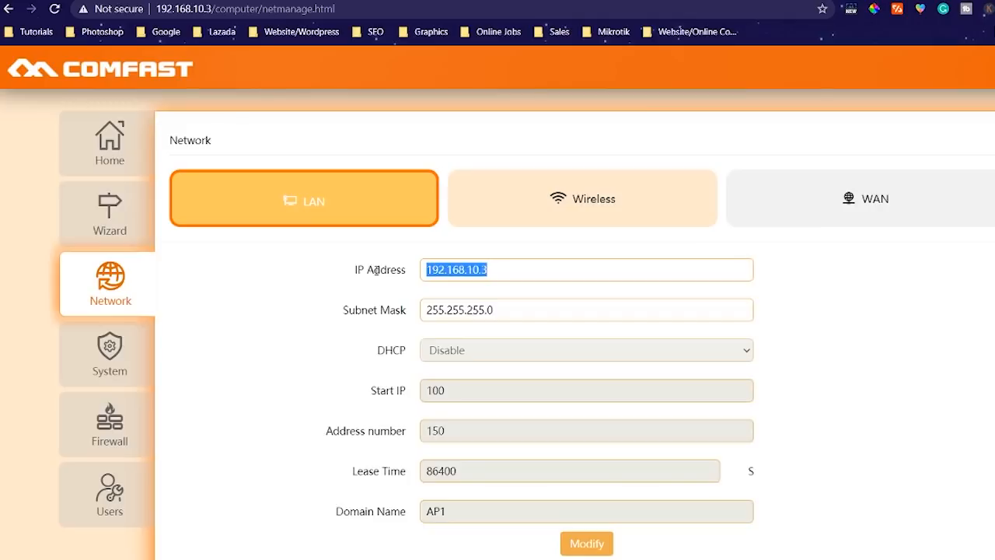
{"action": "left_click", "coordinate": [770, 557]}
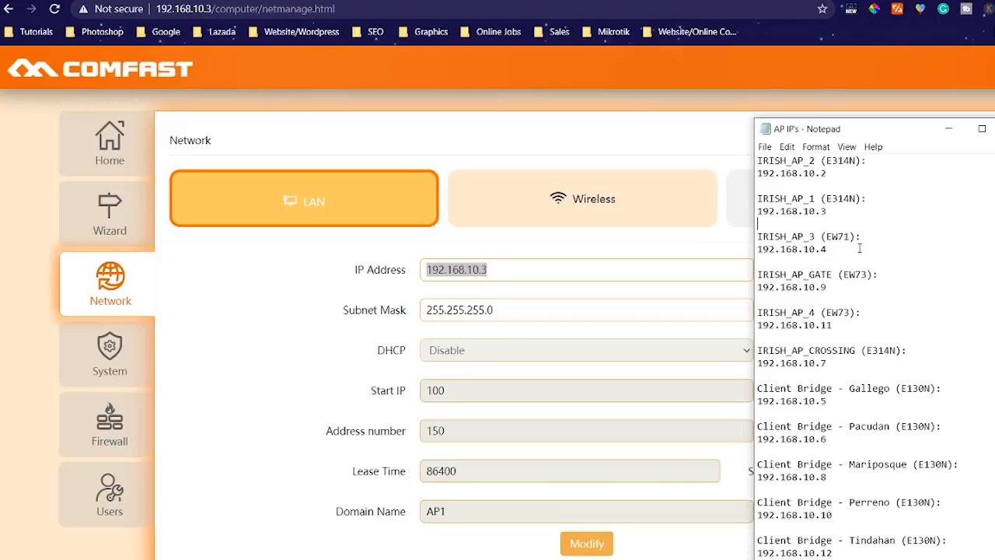
{"action": "left_click_drag", "start_coordinate": [828, 210], "coordinate": [741, 194]}
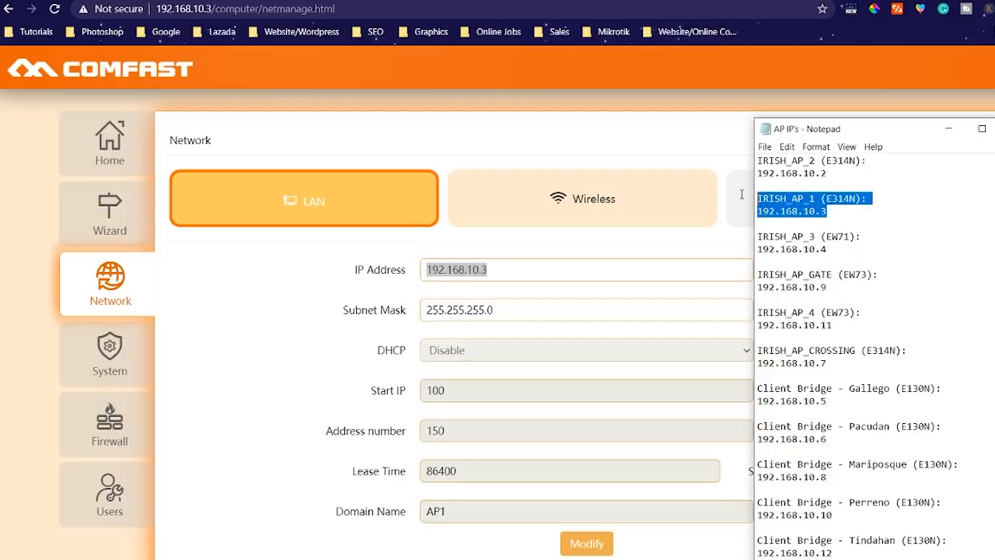
{"action": "left_click", "coordinate": [587, 310]}
{"action": "left_click", "coordinate": [543, 211]}
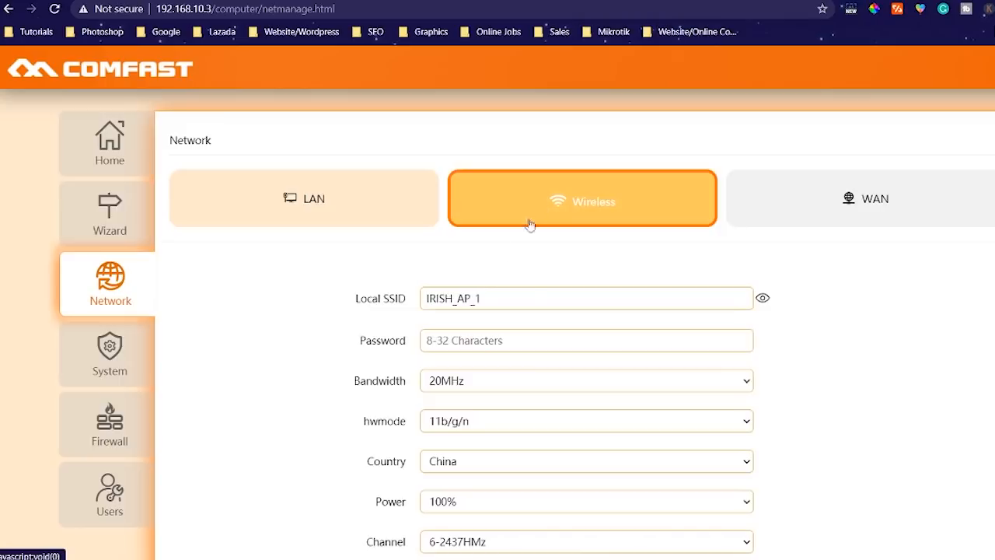
{"action": "left_click_drag", "start_coordinate": [527, 300], "coordinate": [418, 306]}
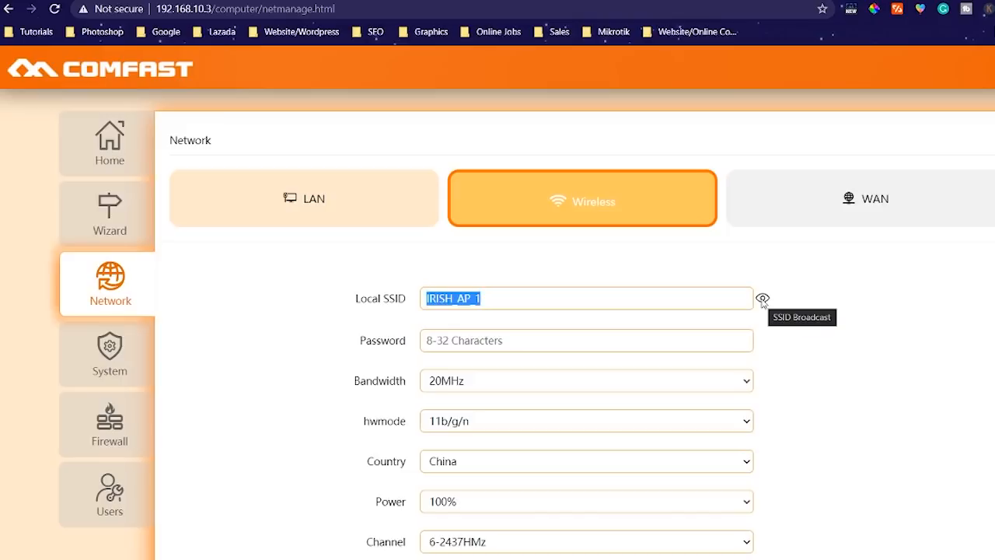
{"action": "left_click", "coordinate": [511, 299]}
Look up IRISH_AP_2's address in the list and load 192.168.10.2 in Brave.
{"action": "key", "text": "alt+Tab"}
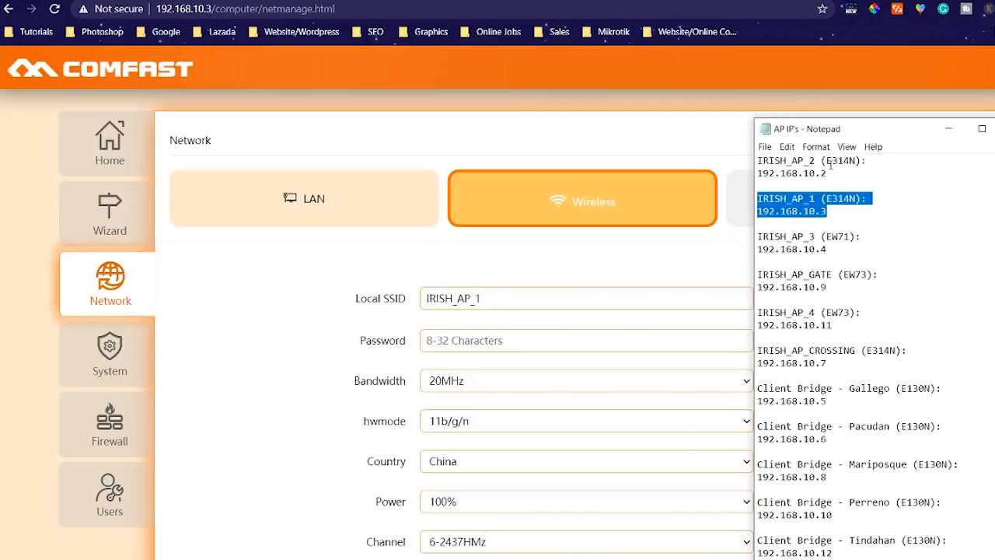
{"action": "left_click_drag", "start_coordinate": [831, 164], "coordinate": [768, 163]}
{"action": "left_click", "coordinate": [828, 172]}
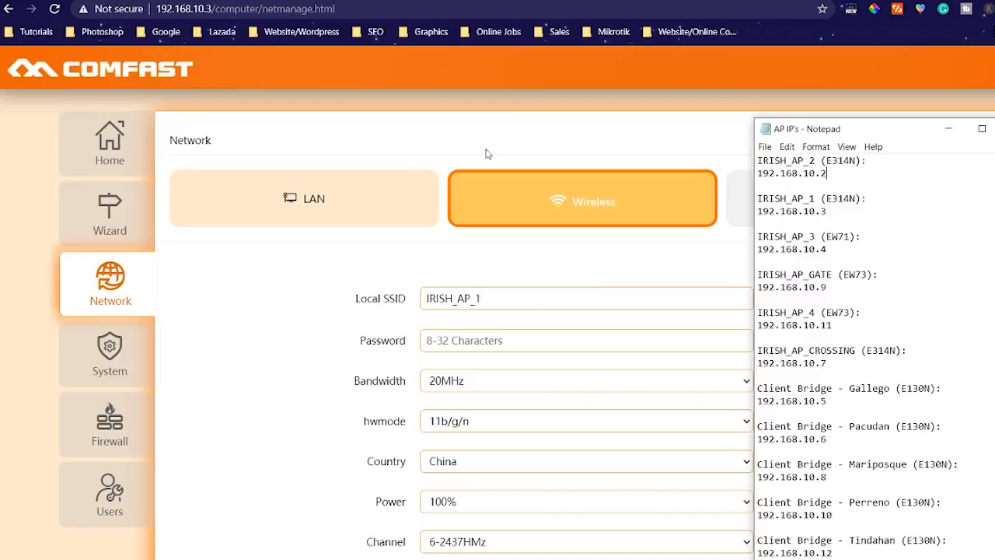
{"action": "left_click", "coordinate": [208, 8]}
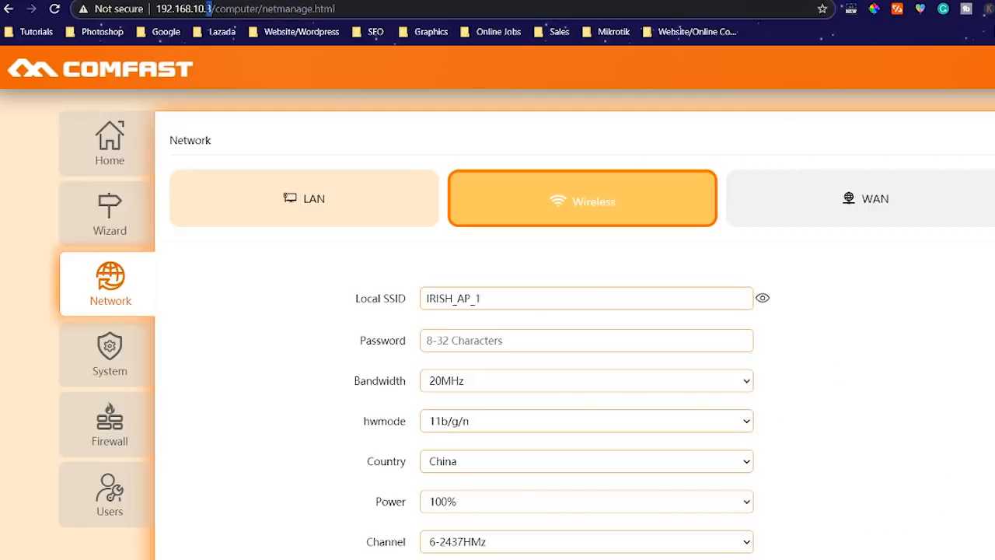
{"action": "type", "text": "2"}
{"action": "key", "text": "Return"}
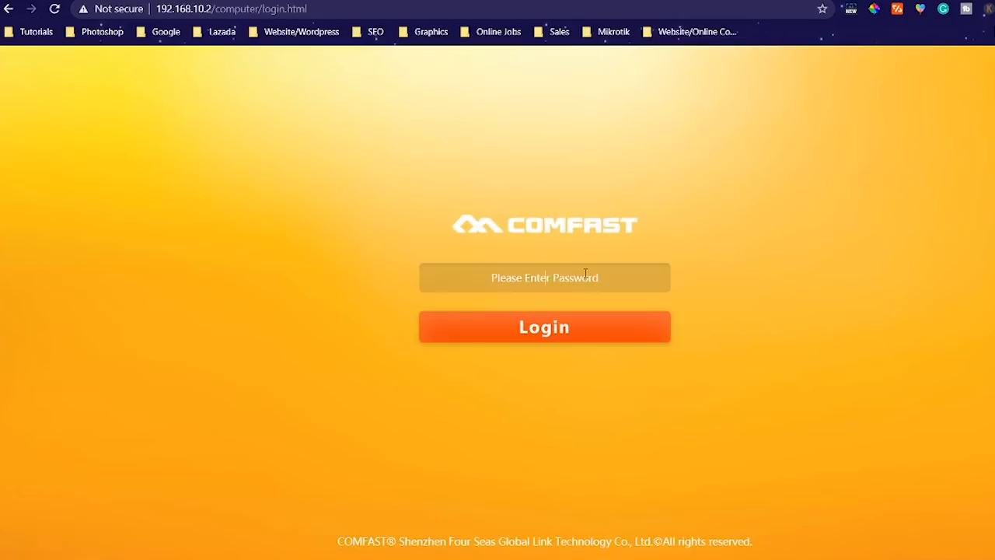
Log in to 192.168.10.2 with the admin password and decline saving it.
{"action": "left_click", "coordinate": [586, 274]}
{"action": "type", "text": "a"}
{"action": "key", "text": "BackSpace"}
{"action": "type", "text": "admi"}
{"action": "key", "text": "BackSpace"}
{"action": "key", "text": "BackSpace"}
{"action": "key", "text": "BackSpace"}
{"action": "key", "text": "BackSpace"}
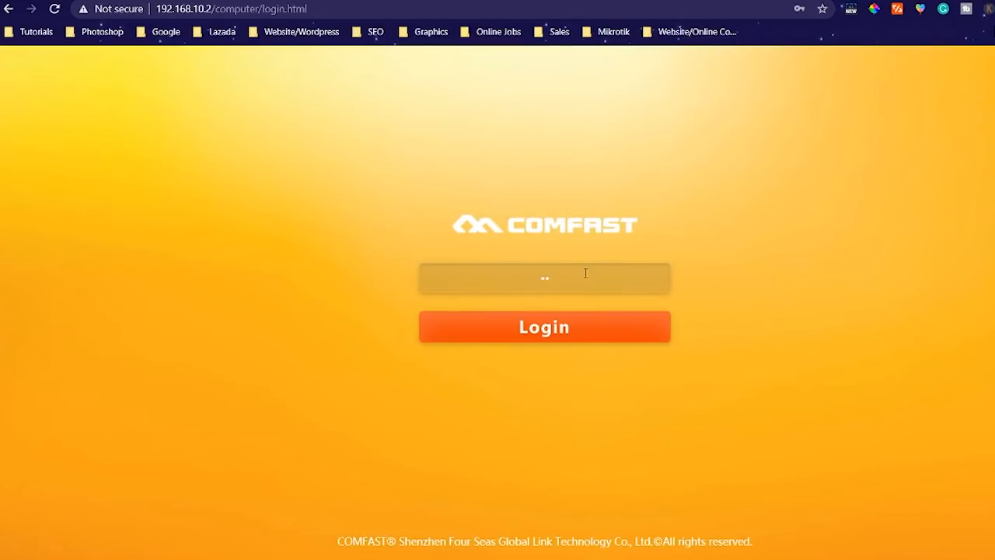
{"action": "type", "text": "admin123"}
{"action": "key", "text": "Return"}
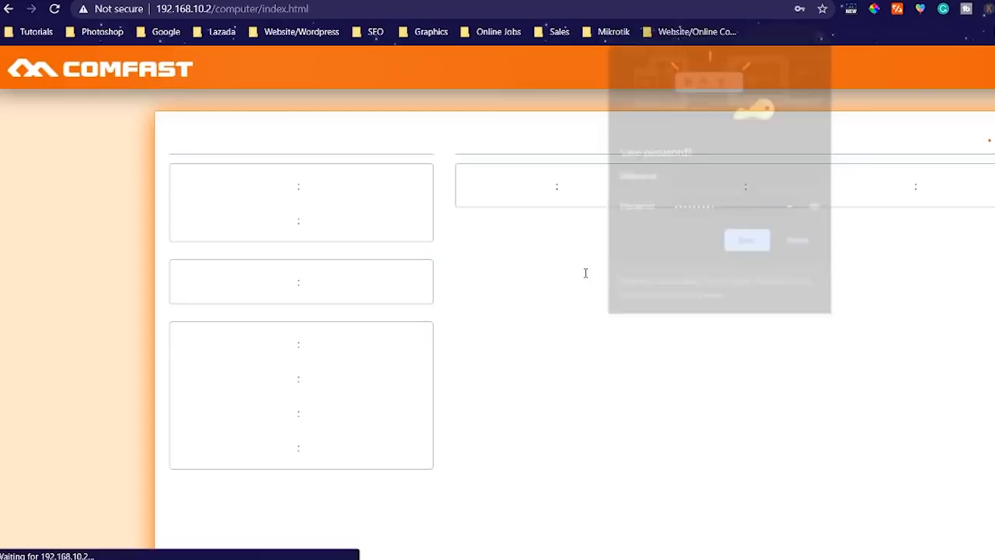
{"action": "left_click", "coordinate": [796, 241]}
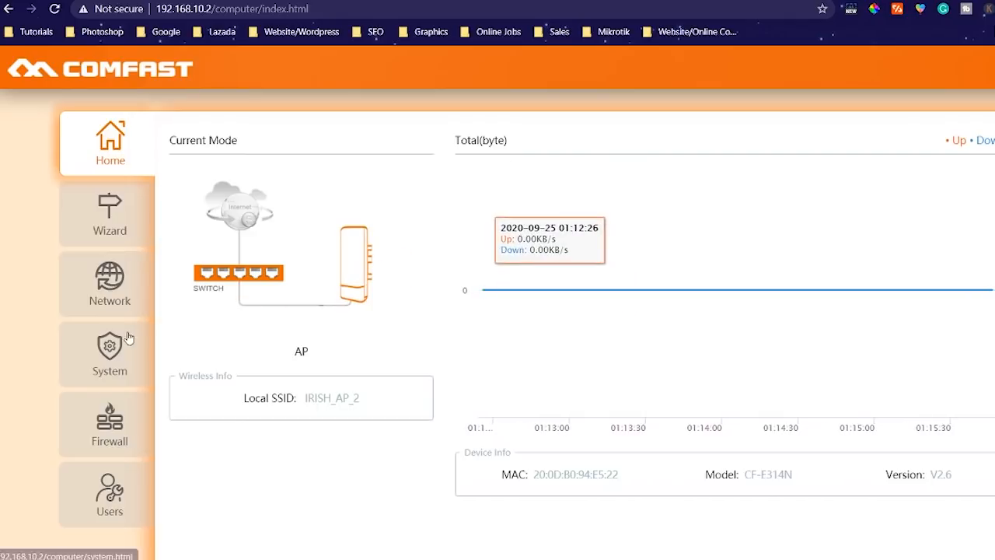
Open Network settings for 192.168.10.2, check its LAN IP, and move to the Wireless tab.
{"action": "left_click", "coordinate": [110, 286]}
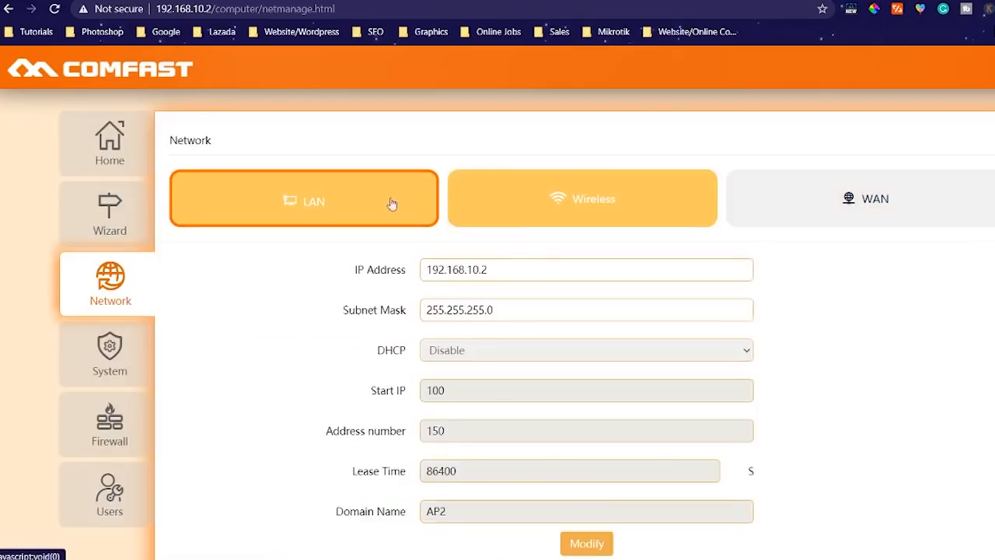
{"action": "left_click_drag", "start_coordinate": [488, 269], "coordinate": [481, 269]}
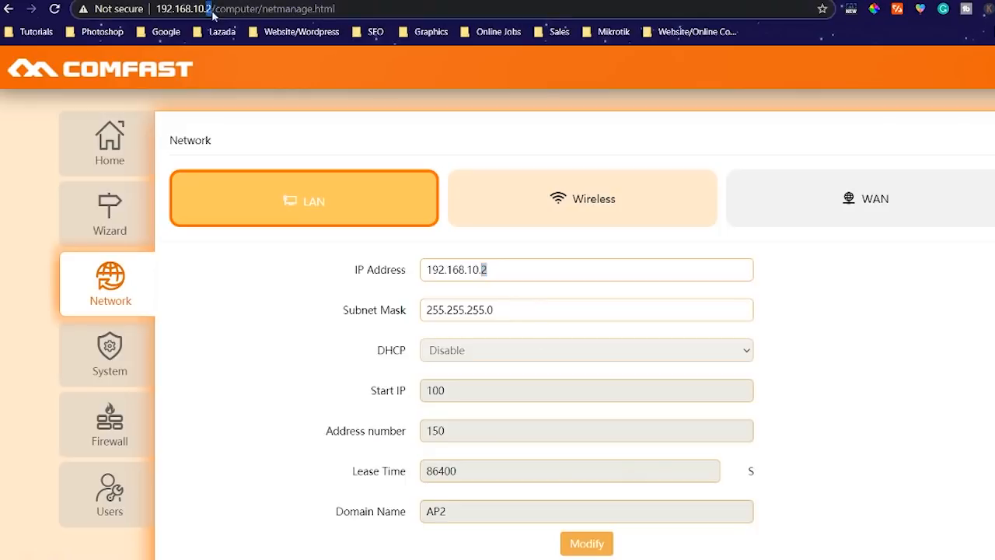
{"action": "left_click", "coordinate": [594, 212]}
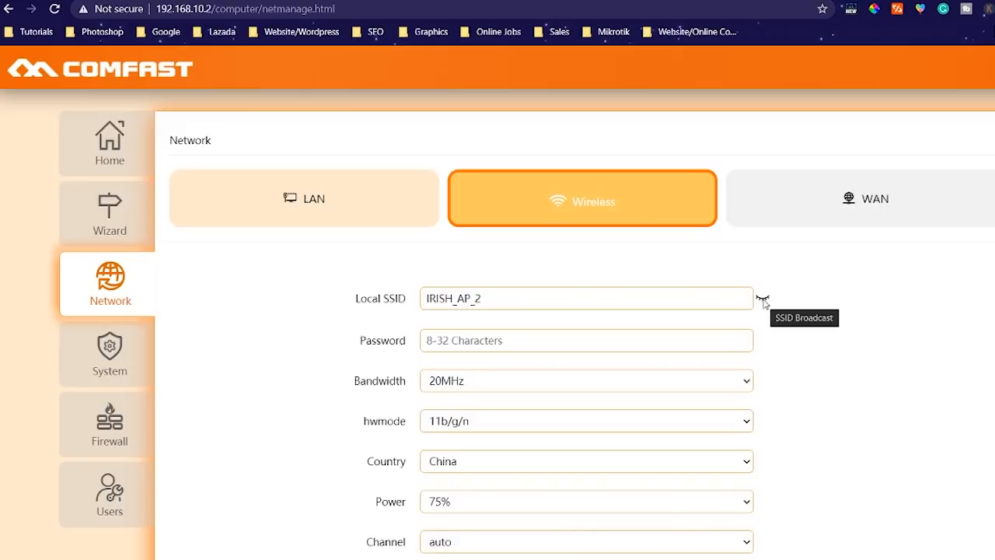
{"action": "scroll", "coordinate": [780, 300], "scroll_direction": "down", "scroll_amount": 1}
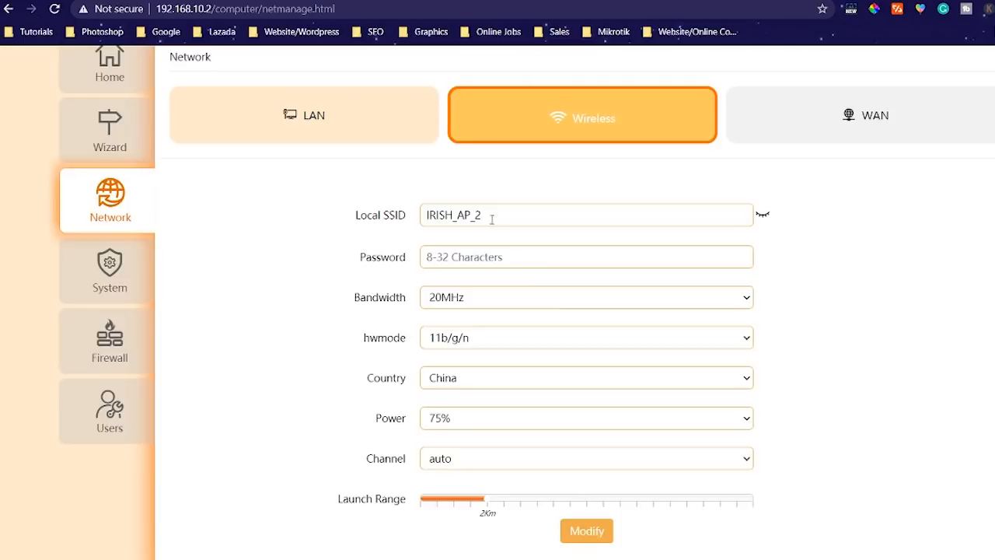
Inspect bandwidth, country China, hwmode 11b/g/n and auto channel dropdowns without changing them.
{"action": "left_click", "coordinate": [488, 305]}
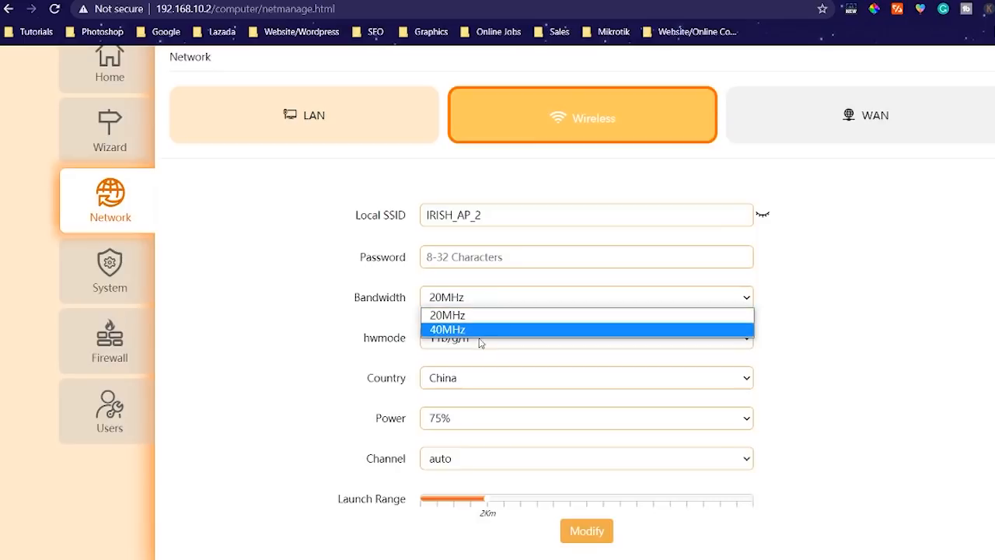
{"action": "left_click", "coordinate": [475, 387]}
{"action": "left_click", "coordinate": [477, 390]}
{"action": "left_click", "coordinate": [486, 339]}
{"action": "left_click", "coordinate": [485, 340]}
{"action": "left_click", "coordinate": [476, 459]}
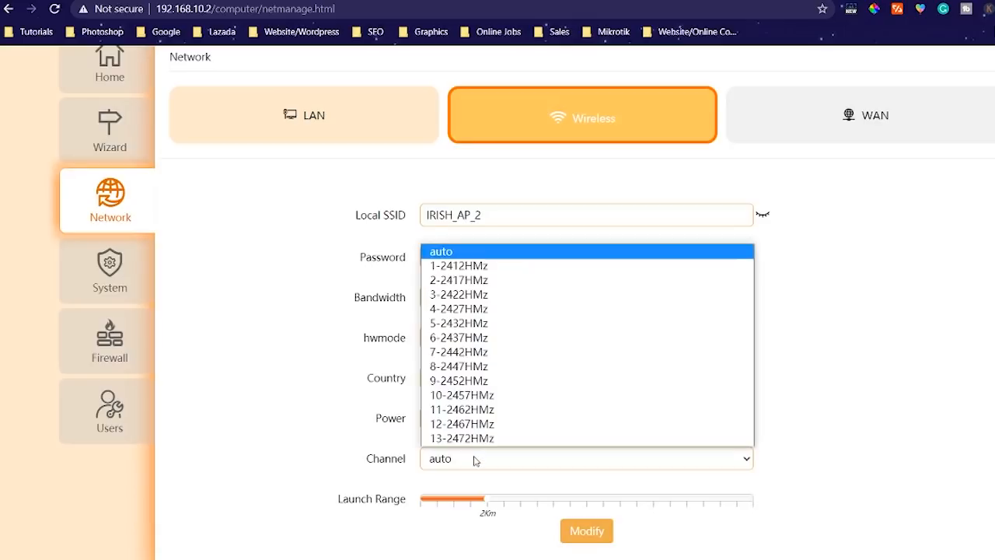
{"action": "left_click", "coordinate": [476, 460]}
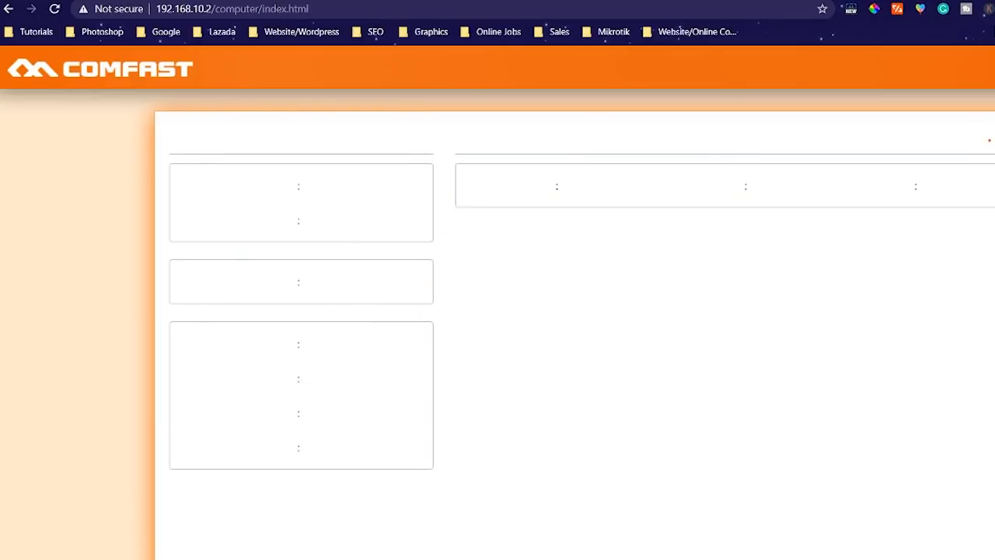
Switch to the Notepad AP IP list and scroll through the access point addresses.
{"action": "key", "text": "alt+Tab"}
{"action": "scroll", "coordinate": [905, 218], "scroll_direction": "down", "scroll_amount": 1}
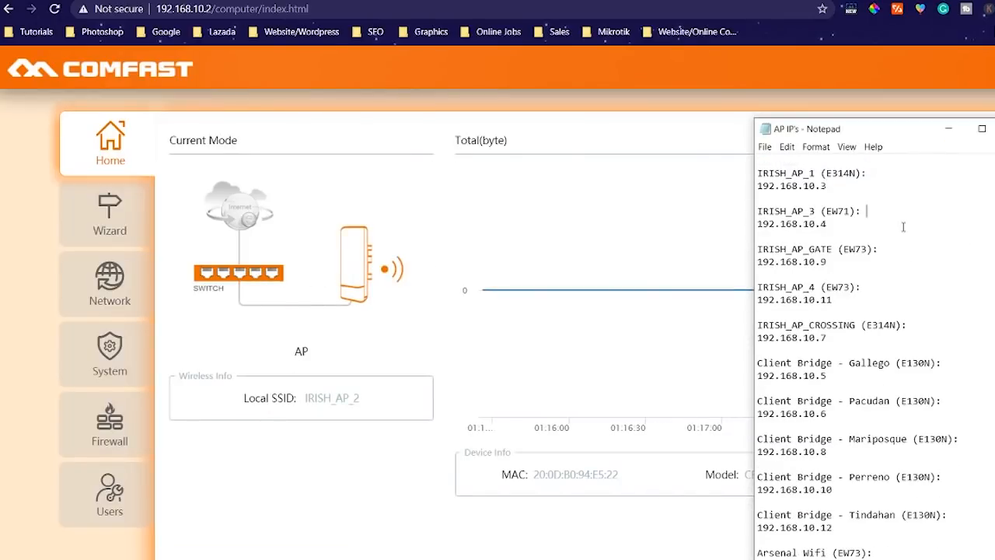
{"action": "scroll", "coordinate": [900, 240], "scroll_direction": "up", "scroll_amount": 1}
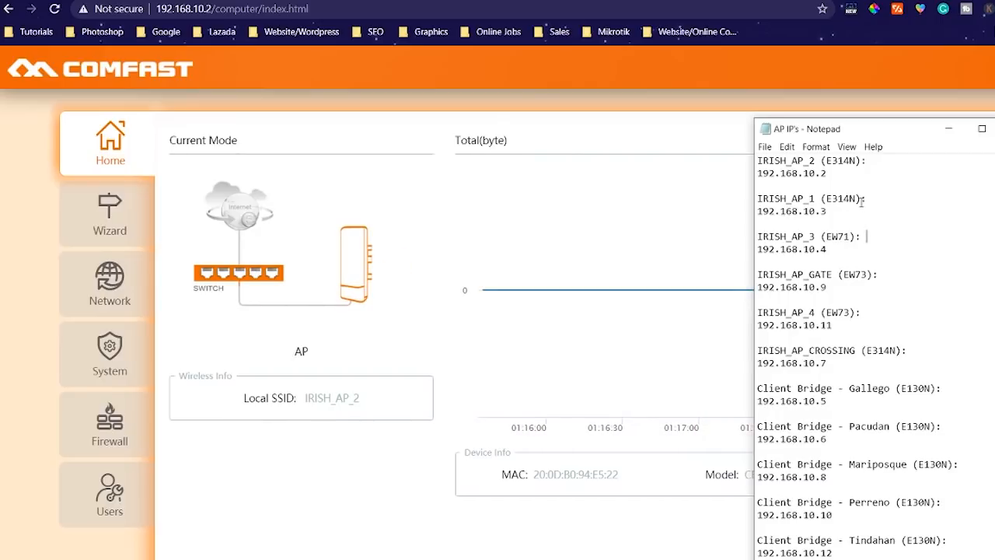
{"action": "scroll", "coordinate": [865, 207], "scroll_direction": "down", "scroll_amount": 1}
{"action": "left_click", "coordinate": [927, 487]}
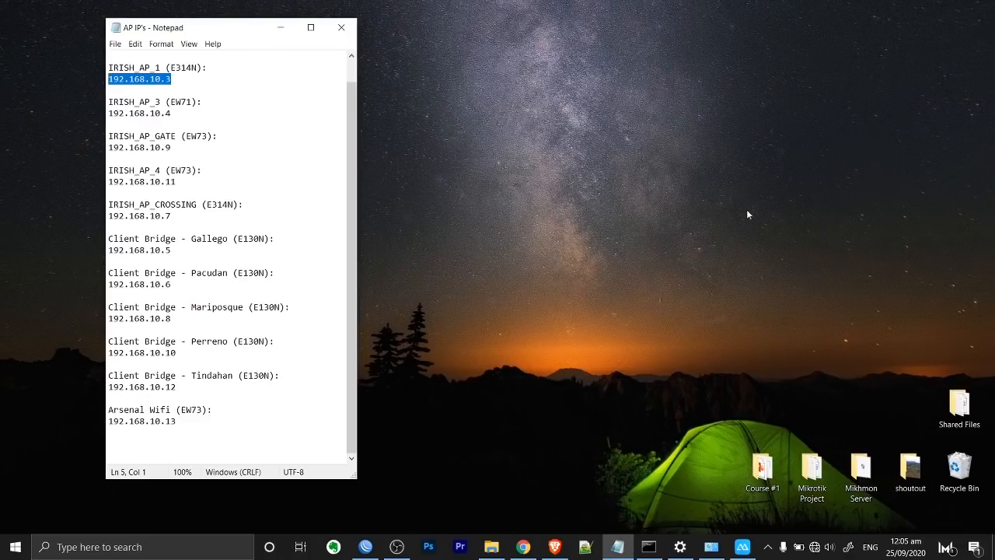
Refresh the desktop and set the Wi-Fi IPv4 to obtain IP and DNS automatically, then confirm.
{"action": "right_click", "coordinate": [613, 209]}
{"action": "left_click", "coordinate": [699, 247]}
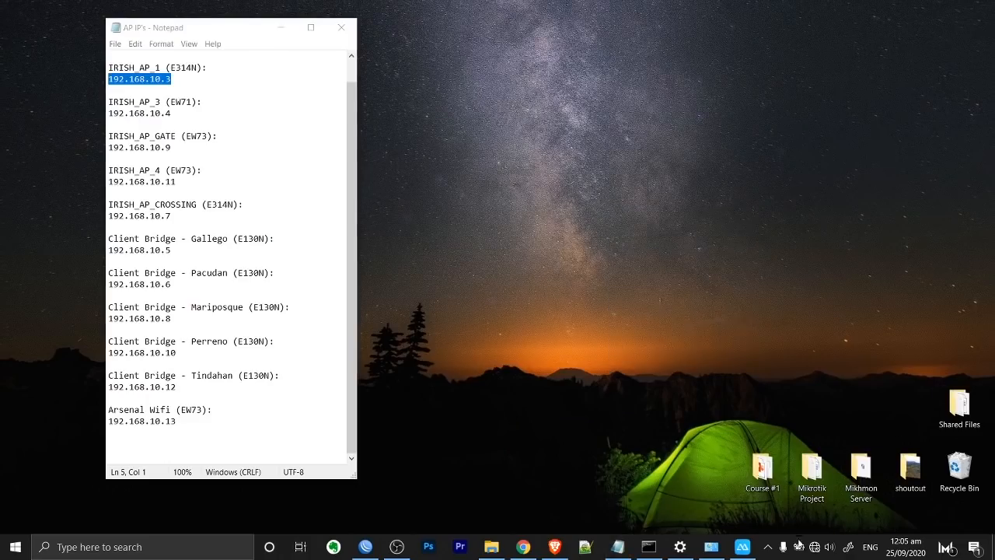
{"action": "left_click", "coordinate": [712, 547]}
{"action": "left_click", "coordinate": [659, 268]}
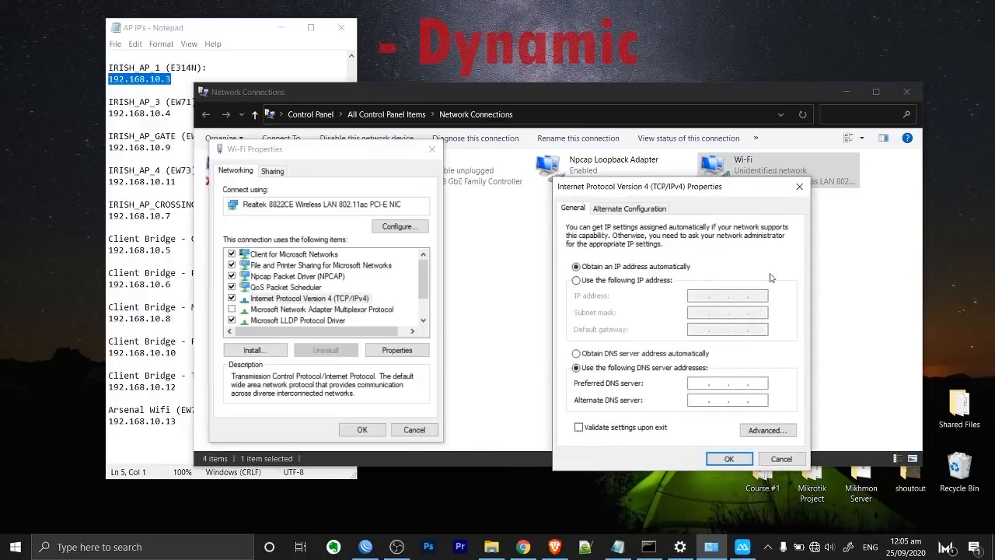
{"action": "left_click", "coordinate": [673, 353]}
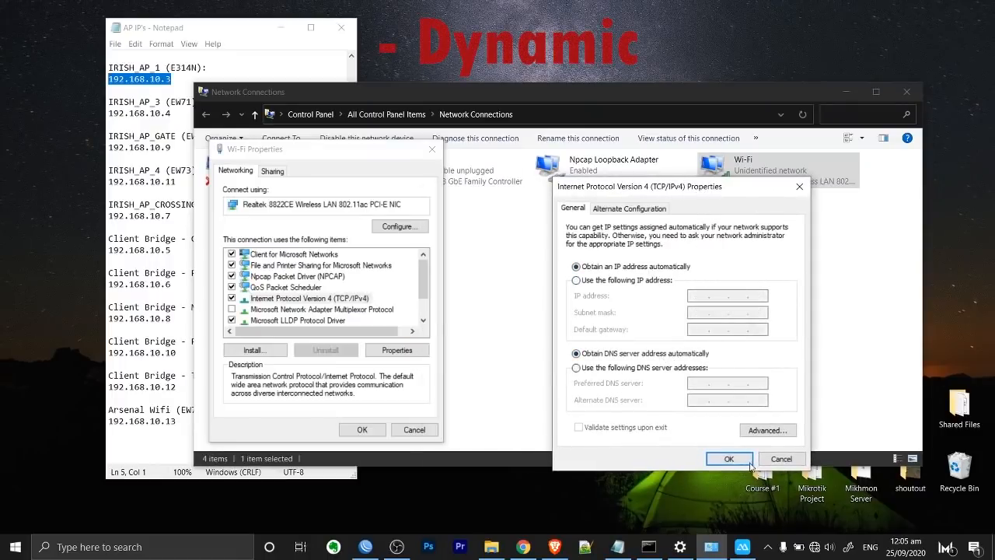
{"action": "left_click", "coordinate": [729, 459]}
{"action": "left_click", "coordinate": [361, 429]}
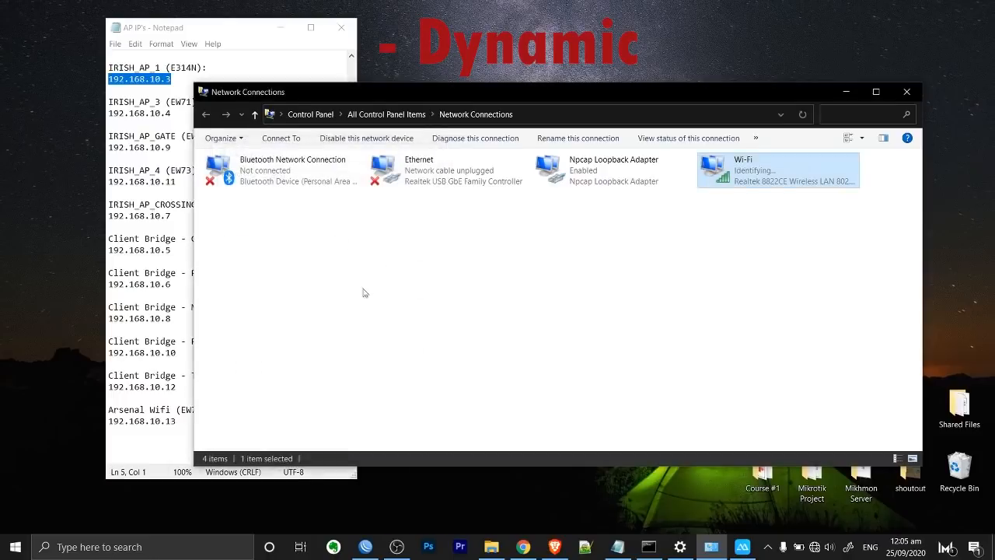
Close Network Connections and bring the Notepad AP IP list to the front.
{"action": "left_click", "coordinate": [906, 92]}
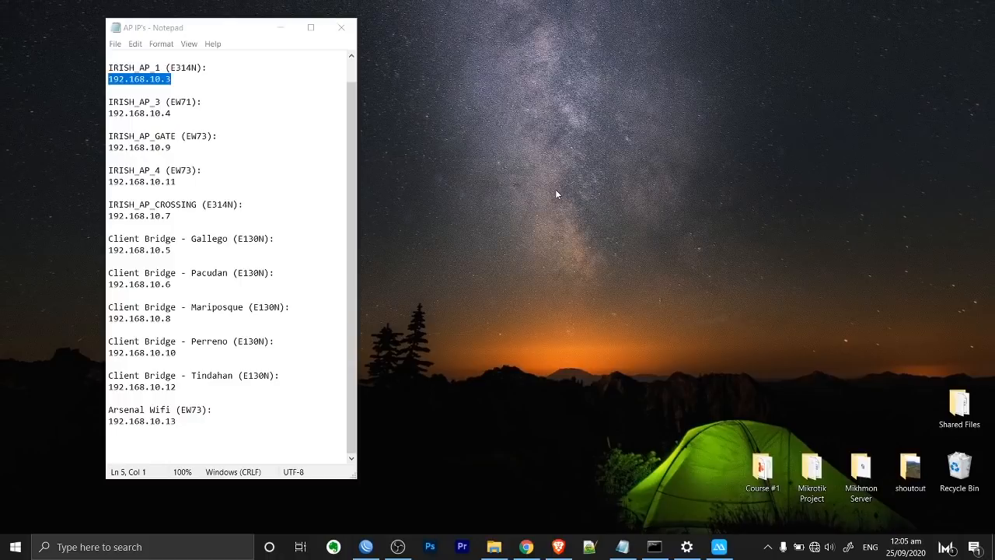
{"action": "left_click", "coordinate": [177, 105]}
{"action": "left_click_drag", "start_coordinate": [178, 107], "coordinate": [108, 113]}
{"action": "left_click_drag", "start_coordinate": [171, 78], "coordinate": [107, 79]}
{"action": "left_click", "coordinate": [154, 78]}
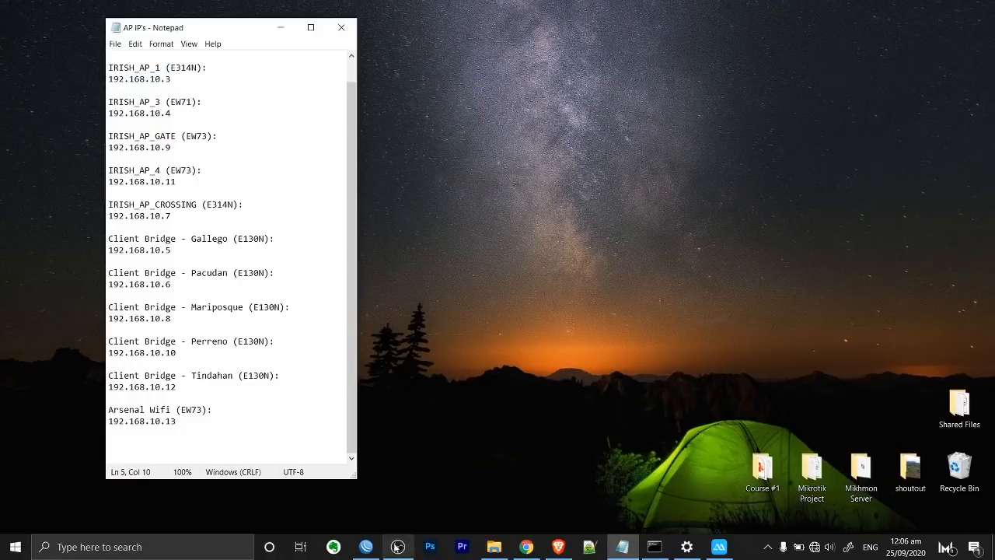
Reconnect WinBox to the MikroTik router and select the hotspot-arsenal-2 queue entry.
{"action": "left_click", "coordinate": [366, 547]}
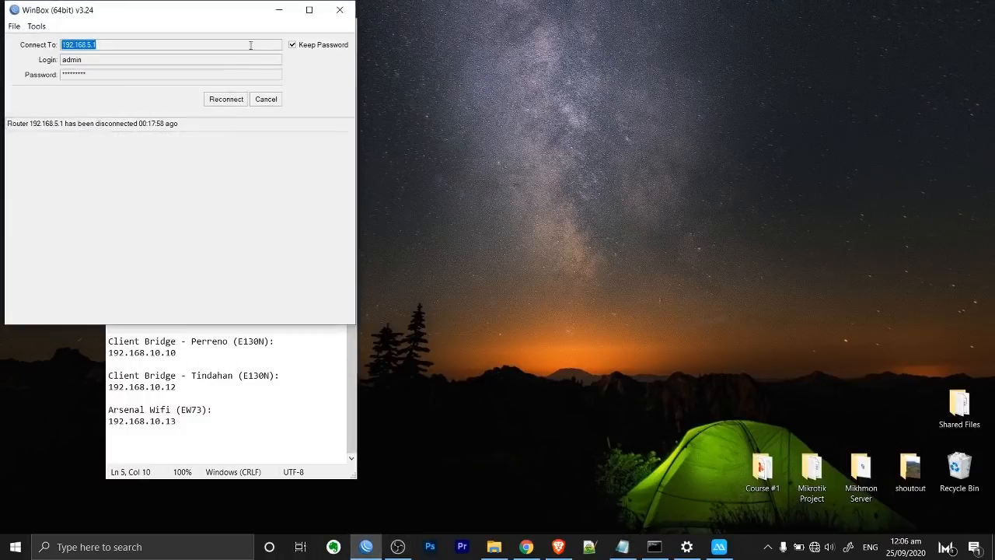
{"action": "left_click", "coordinate": [222, 99]}
{"action": "left_click_drag", "start_coordinate": [580, 157], "coordinate": [717, 176]}
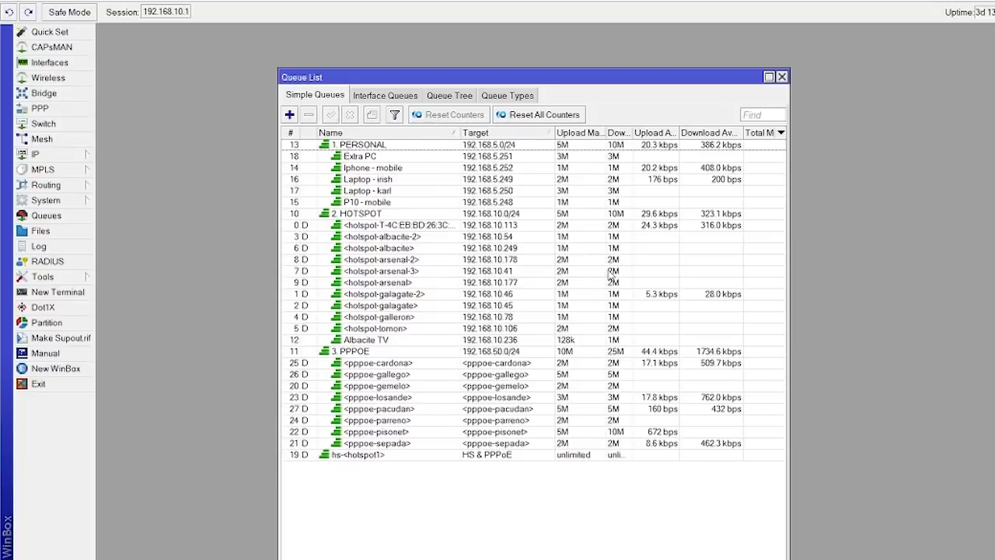
{"action": "left_click_drag", "start_coordinate": [477, 237], "coordinate": [497, 300]}
{"action": "left_click", "coordinate": [509, 263]}
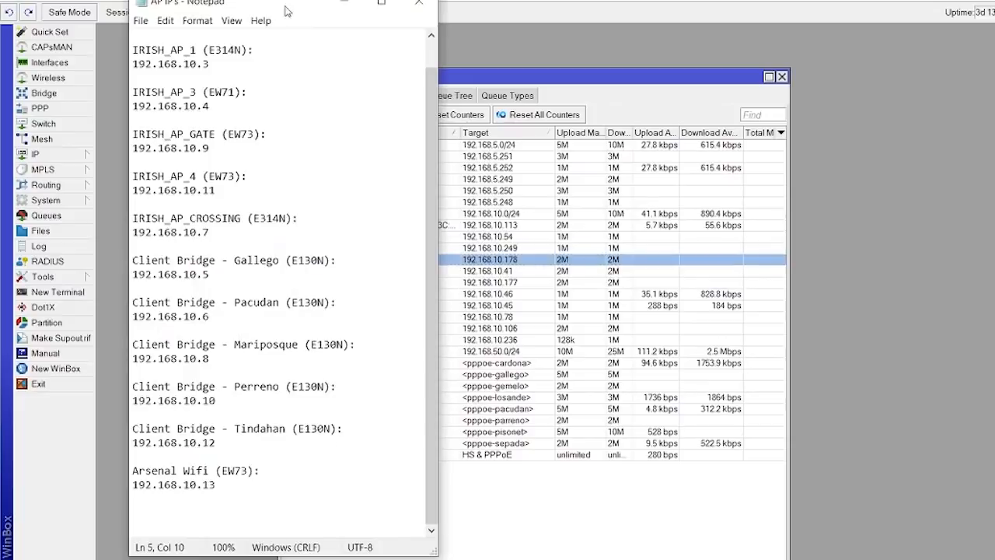
Dock the AP list at the right edge and compare IRISH_AP_GATE and IRISH_AP_4 (192.168.10.11) with the queues.
{"action": "left_click_drag", "start_coordinate": [285, 6], "coordinate": [877, 67]}
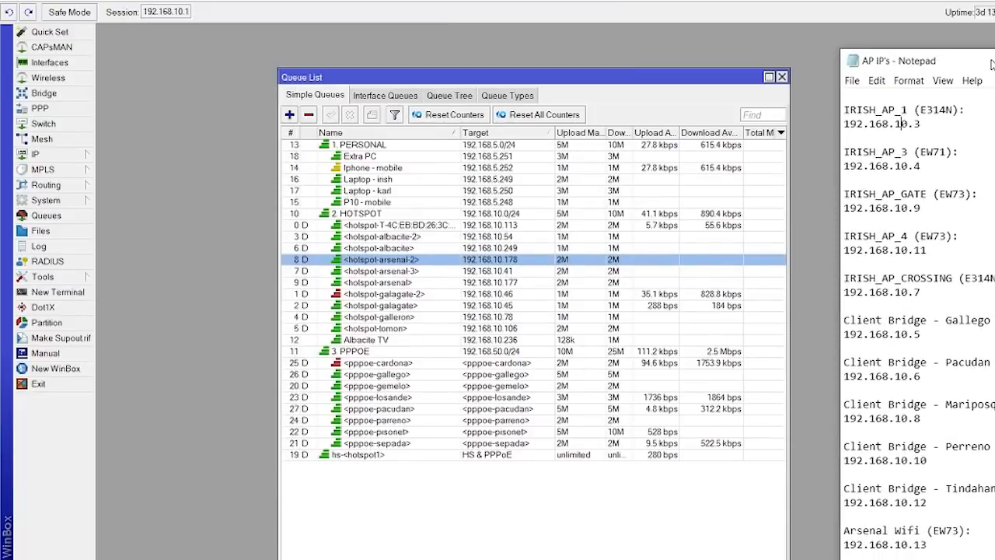
{"action": "left_click_drag", "start_coordinate": [922, 208], "coordinate": [877, 211]}
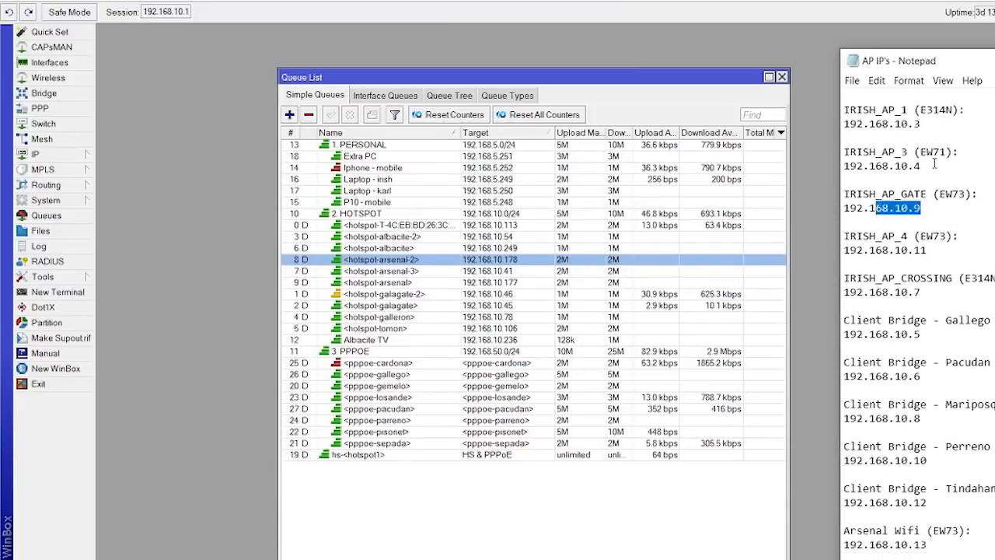
{"action": "left_click_drag", "start_coordinate": [931, 165], "coordinate": [852, 167]}
{"action": "left_click_drag", "start_coordinate": [927, 208], "coordinate": [844, 197]}
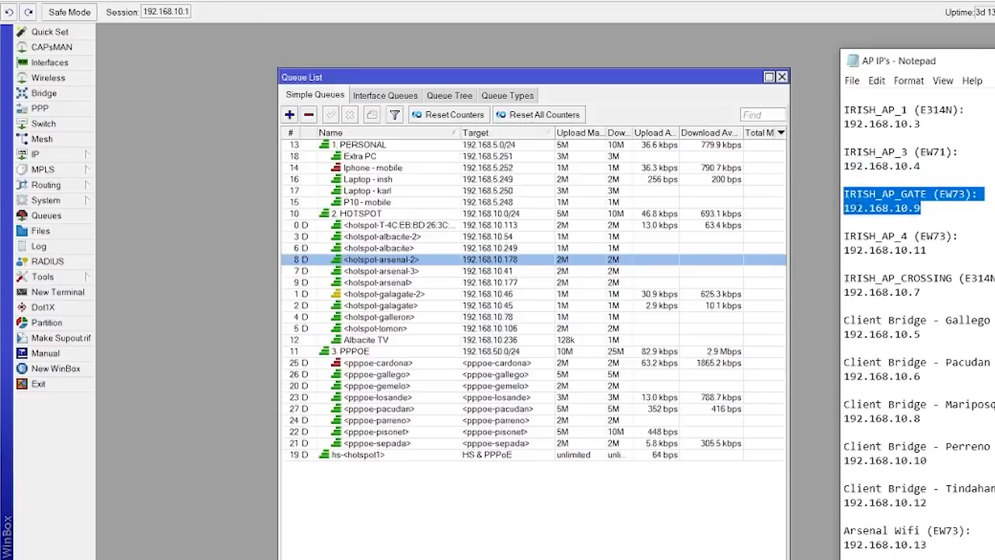
{"action": "left_click", "coordinate": [936, 203]}
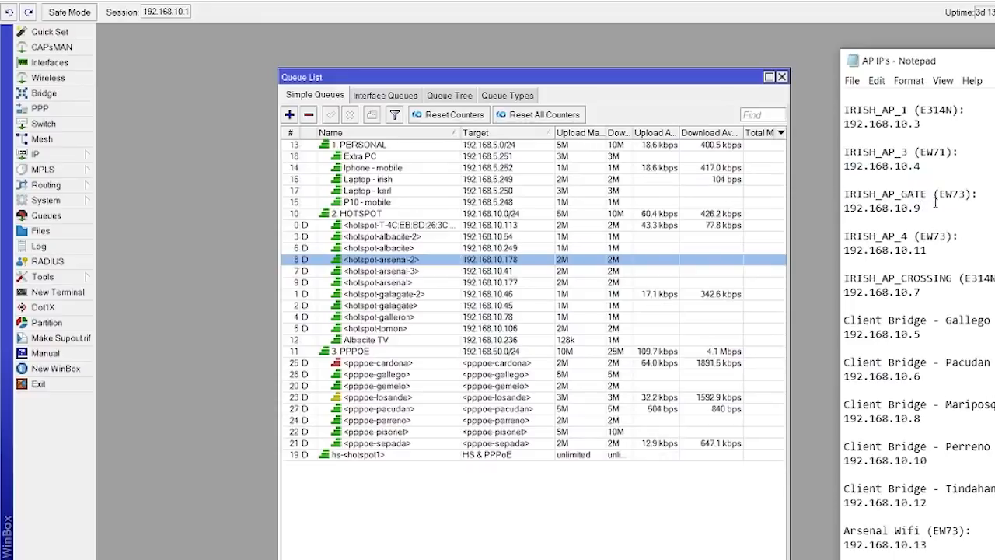
{"action": "left_click_drag", "start_coordinate": [844, 250], "coordinate": [987, 261]}
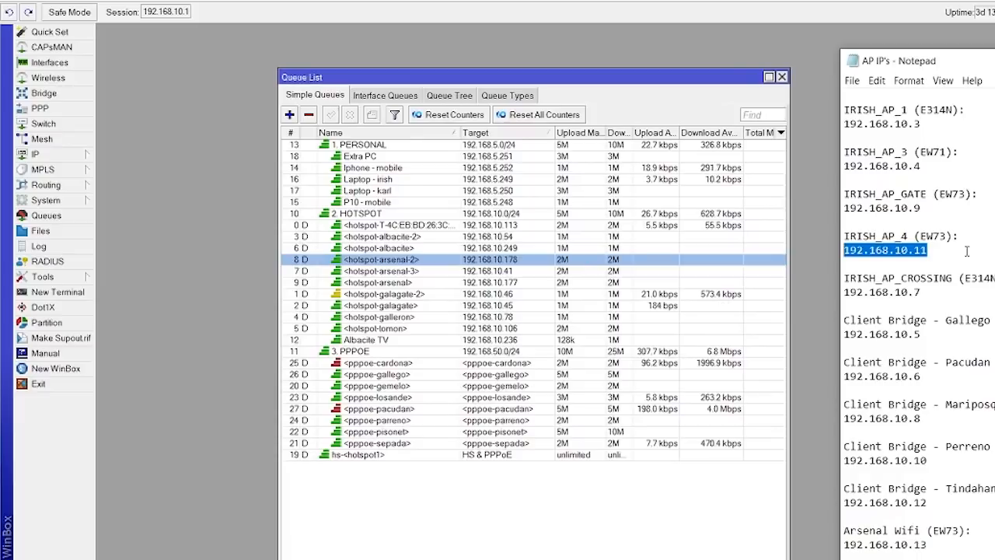
{"action": "left_click", "coordinate": [500, 241]}
{"action": "left_click", "coordinate": [491, 261]}
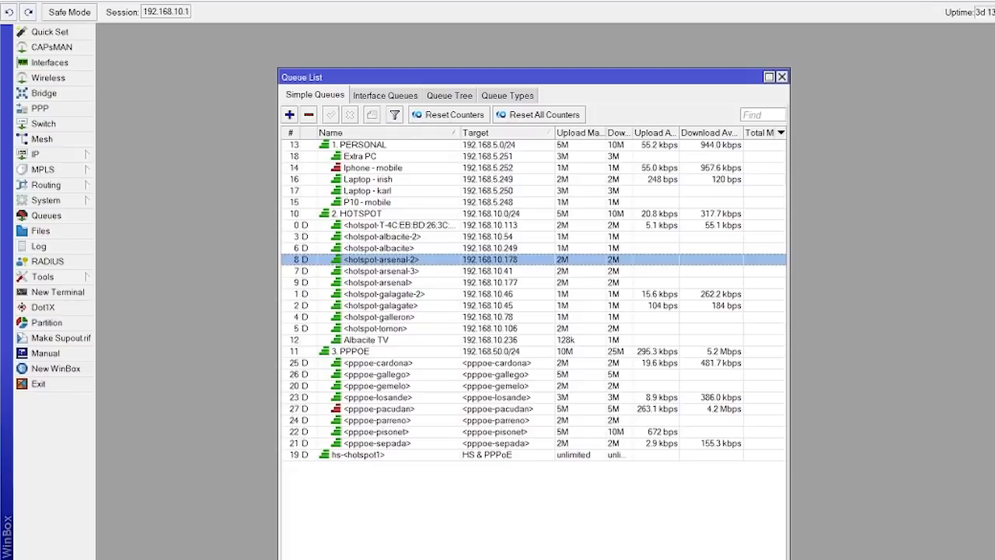
Bring the AP address list back over the router, then open IP > Pool in WinBox.
{"action": "mouse_move", "coordinate": [685, 559]}
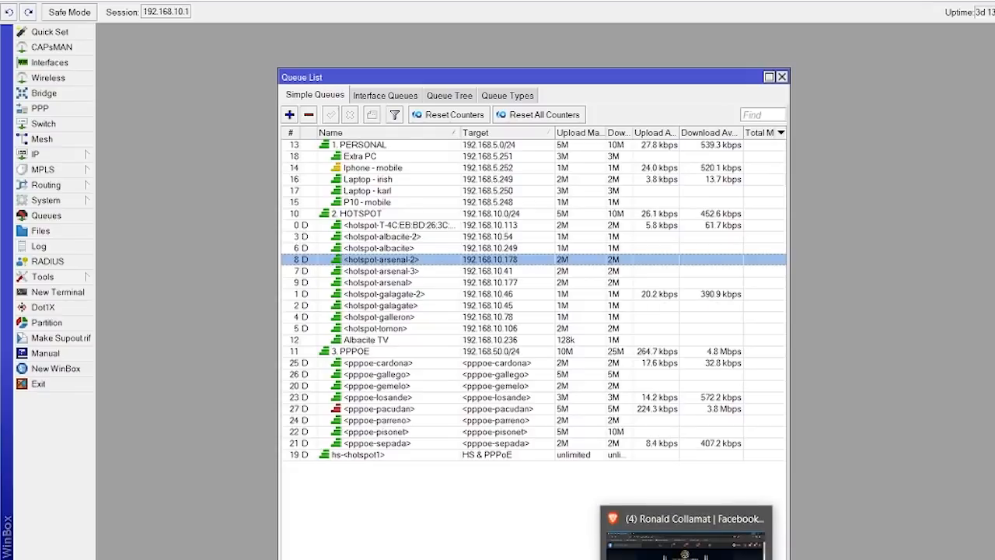
{"action": "left_click", "coordinate": [686, 559]}
{"action": "left_click", "coordinate": [686, 559]}
{"action": "left_click", "coordinate": [725, 559]}
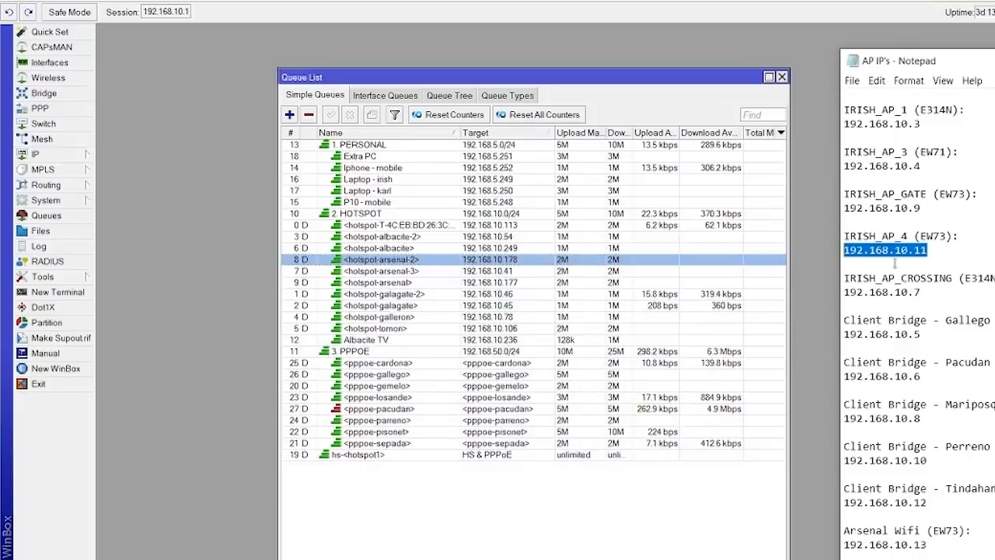
{"action": "left_click", "coordinate": [933, 282]}
{"action": "left_click_drag", "start_coordinate": [960, 246], "coordinate": [955, 236]}
{"action": "left_click_drag", "start_coordinate": [940, 195], "coordinate": [937, 189]}
{"action": "left_click", "coordinate": [935, 152]}
{"action": "left_click_drag", "start_coordinate": [947, 148], "coordinate": [964, 135]}
{"action": "left_click", "coordinate": [971, 128]}
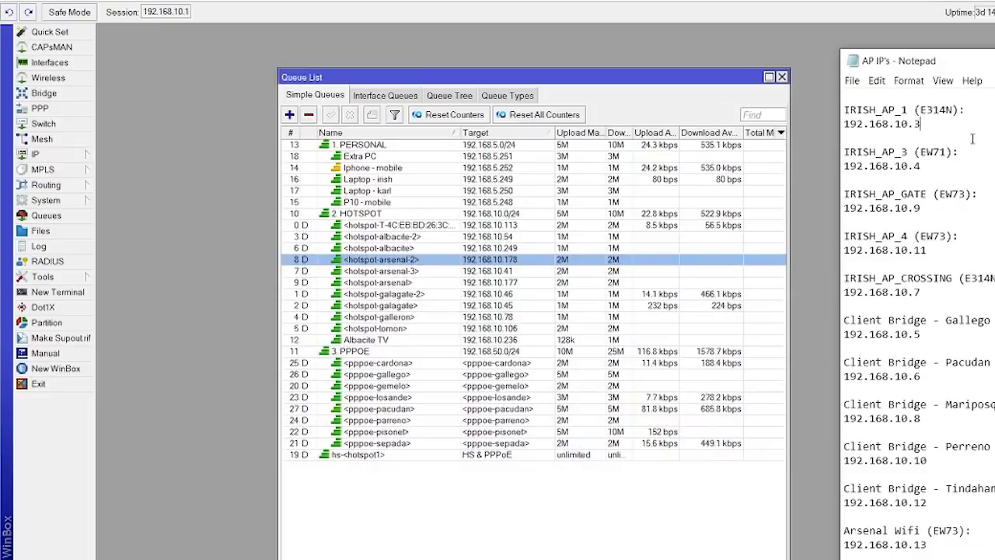
{"action": "left_click", "coordinate": [37, 154]}
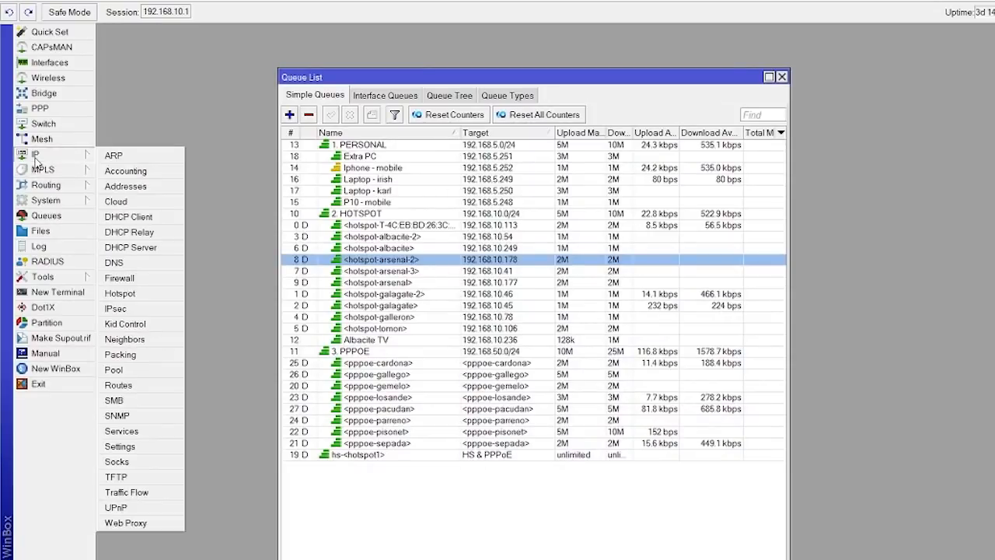
{"action": "left_click", "coordinate": [116, 370]}
{"action": "left_click_drag", "start_coordinate": [552, 102], "coordinate": [579, 115]}
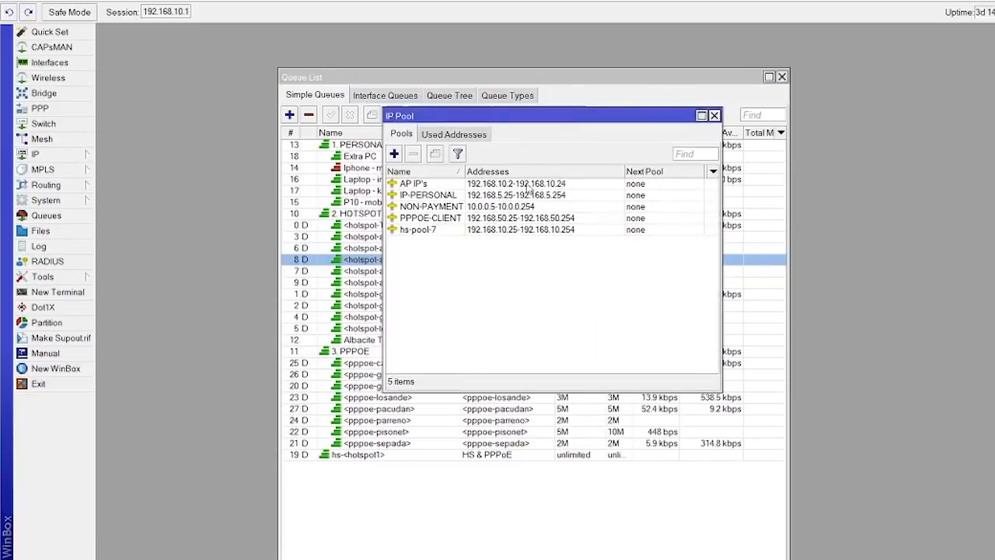
{"action": "left_click", "coordinate": [519, 189]}
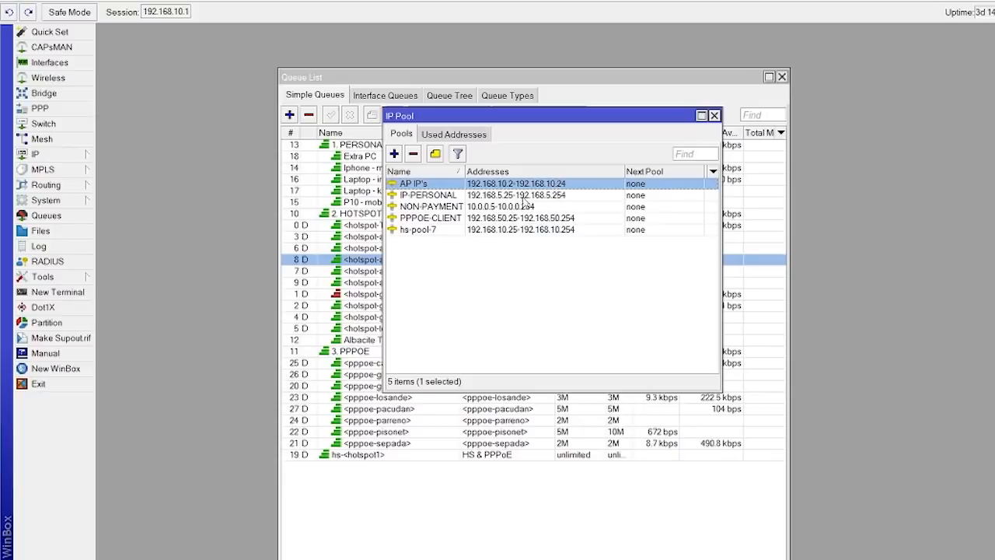
{"action": "left_click", "coordinate": [439, 231]}
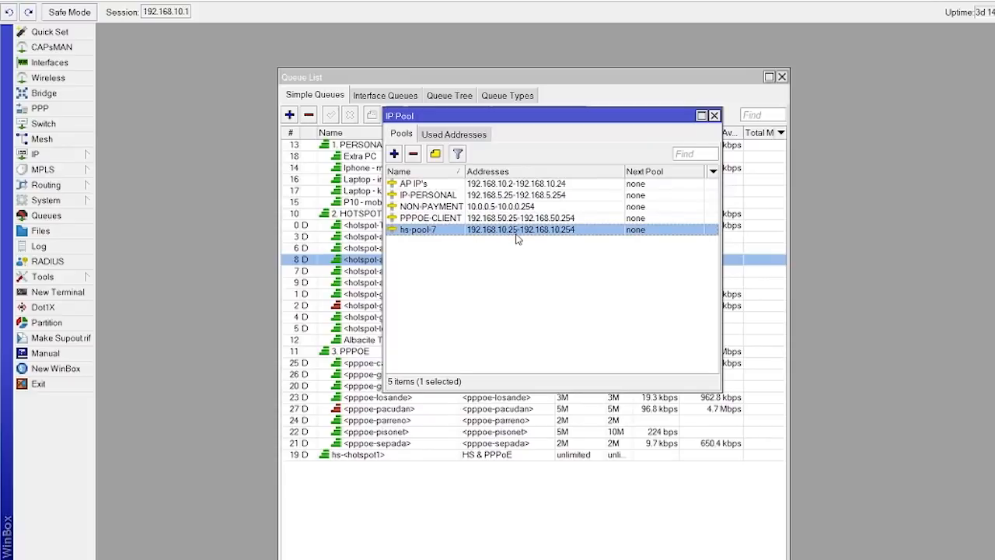
{"action": "left_click", "coordinate": [567, 185]}
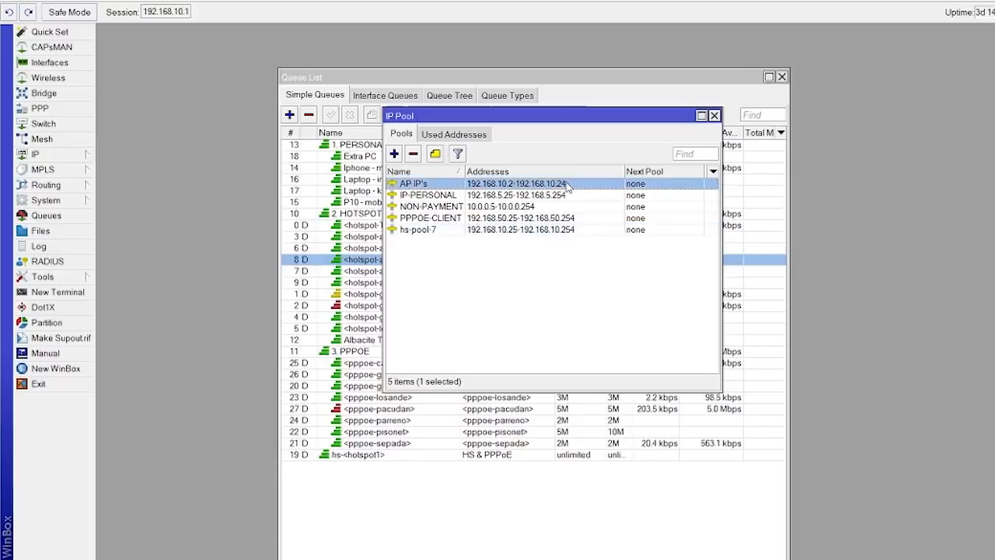
{"action": "left_click", "coordinate": [504, 233]}
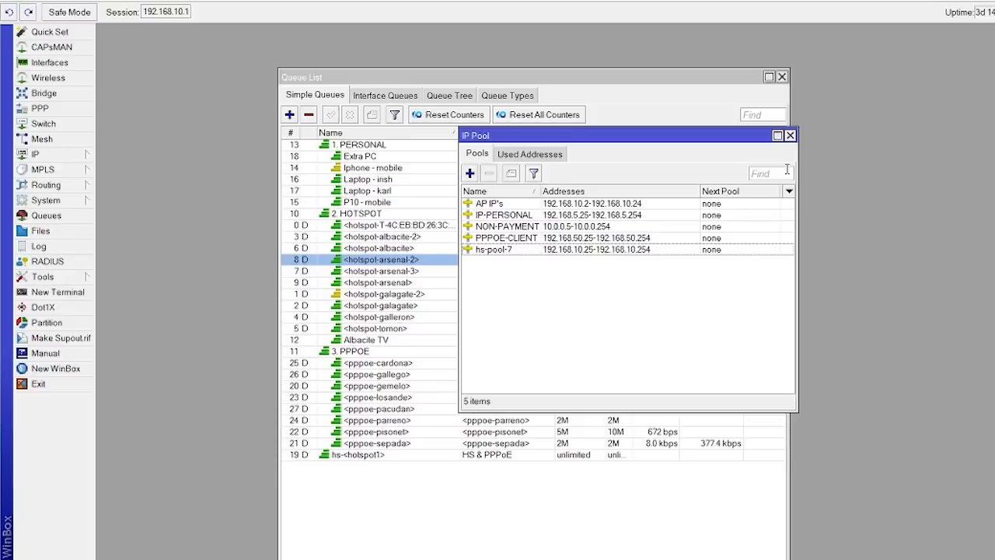
Select the hs-pool-7 pool and slide the IP Pool window right to uncover the queue rate columns.
{"action": "left_click", "coordinate": [649, 250]}
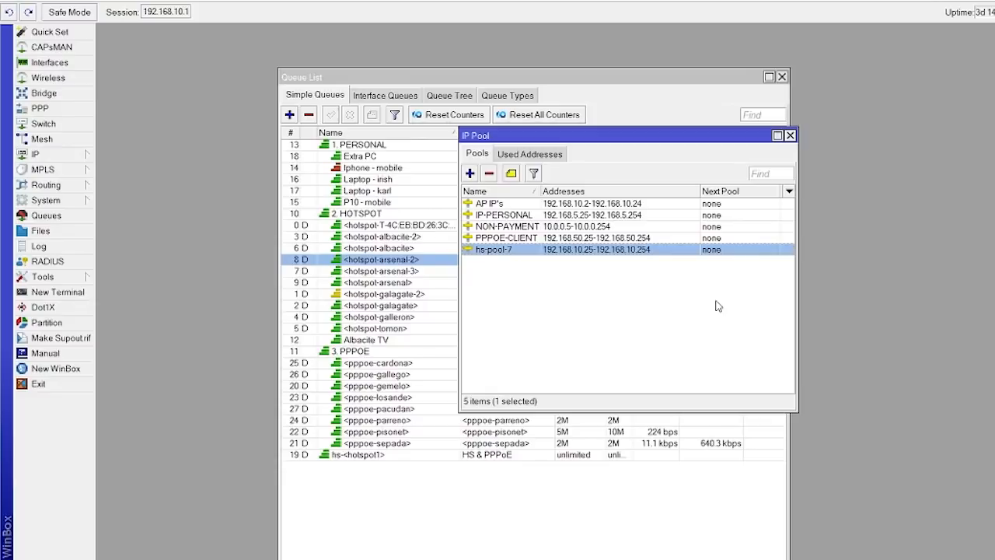
{"action": "left_click_drag", "start_coordinate": [631, 137], "coordinate": [894, 136]}
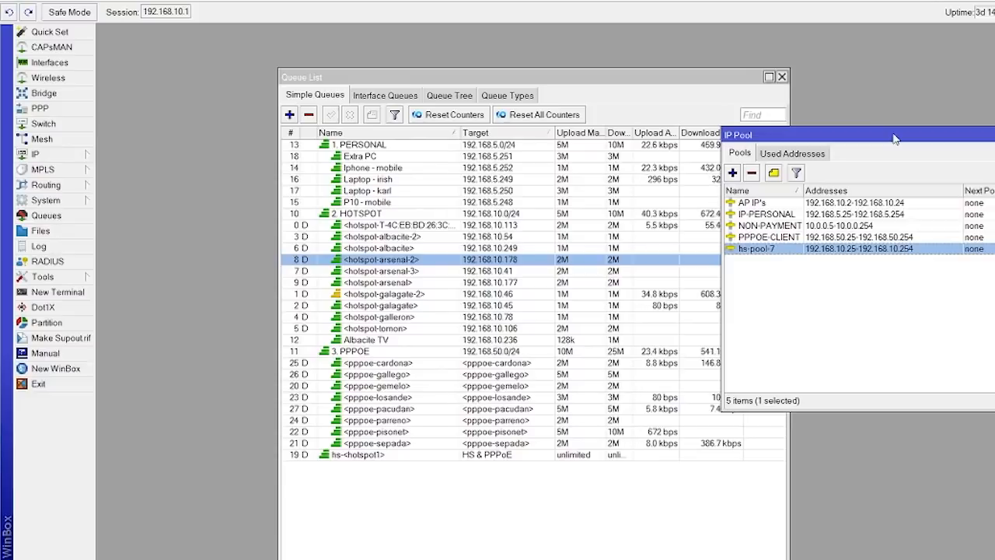
{"action": "left_click_drag", "start_coordinate": [894, 138], "coordinate": [990, 138]}
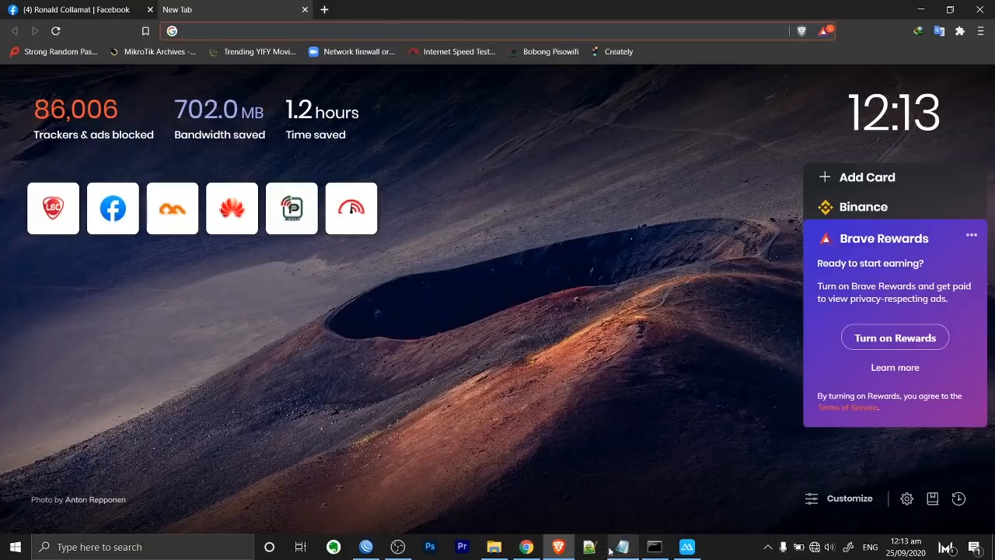
Check the Wi-Fi networks, open the Wi-Fi adapter's IPv4 properties, and select 192.168.10.3 in Notepad.
{"action": "left_click", "coordinate": [812, 548]}
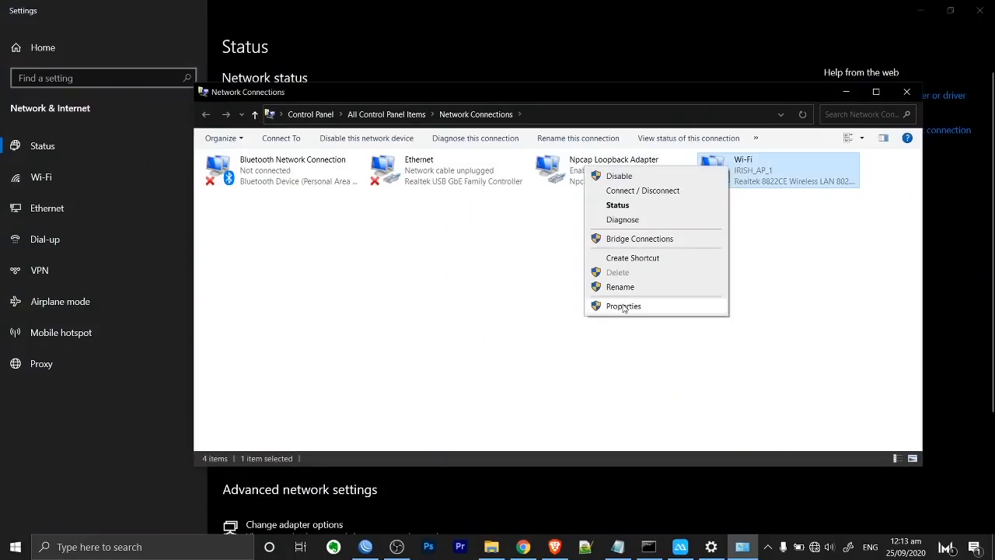
{"action": "key", "text": "Escape"}
{"action": "right_click", "coordinate": [750, 164]}
{"action": "left_click", "coordinate": [639, 298]}
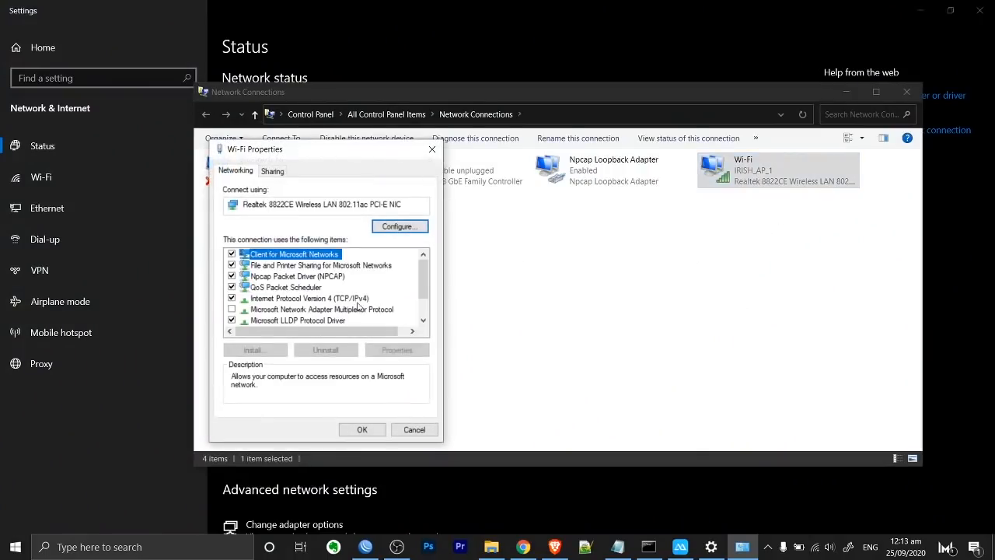
{"action": "double_click", "coordinate": [328, 296]}
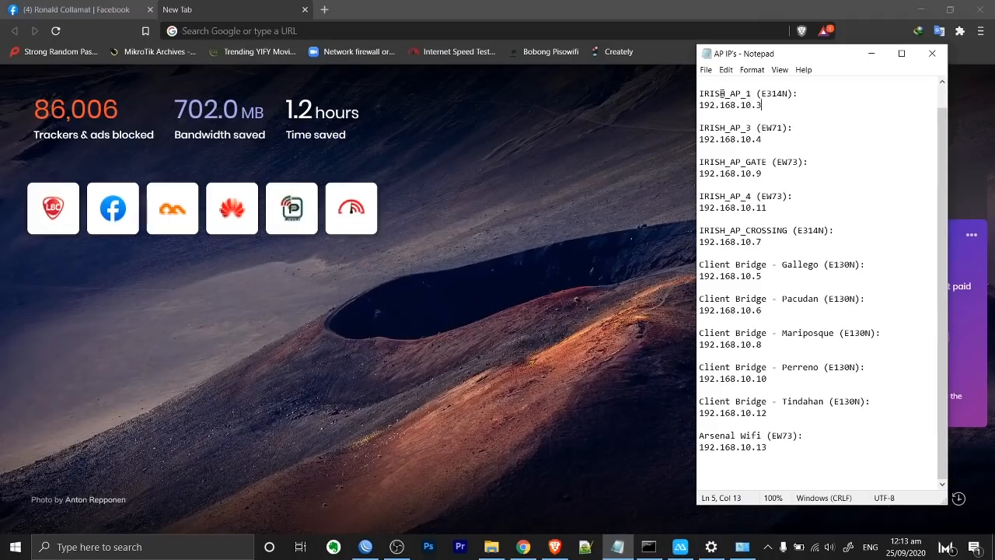
{"action": "key", "text": "shift+Home"}
{"action": "key", "text": "ctrl+c"}
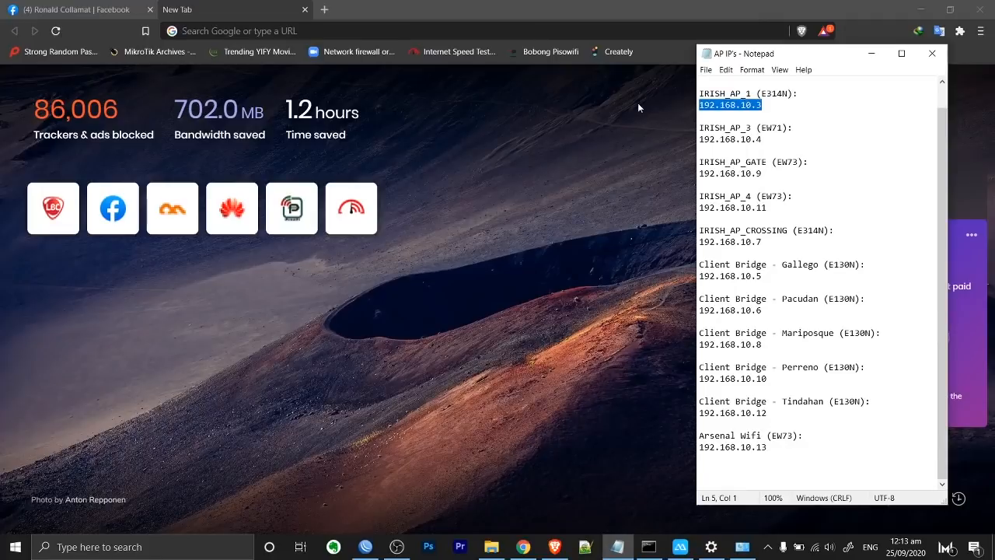
Open 192.168.10.3 in Brave, log in with the admin password, and note the AP mode and SSID.
{"action": "left_click", "coordinate": [361, 31]}
{"action": "key", "text": "ctrl+v"}
{"action": "key", "text": "Return"}
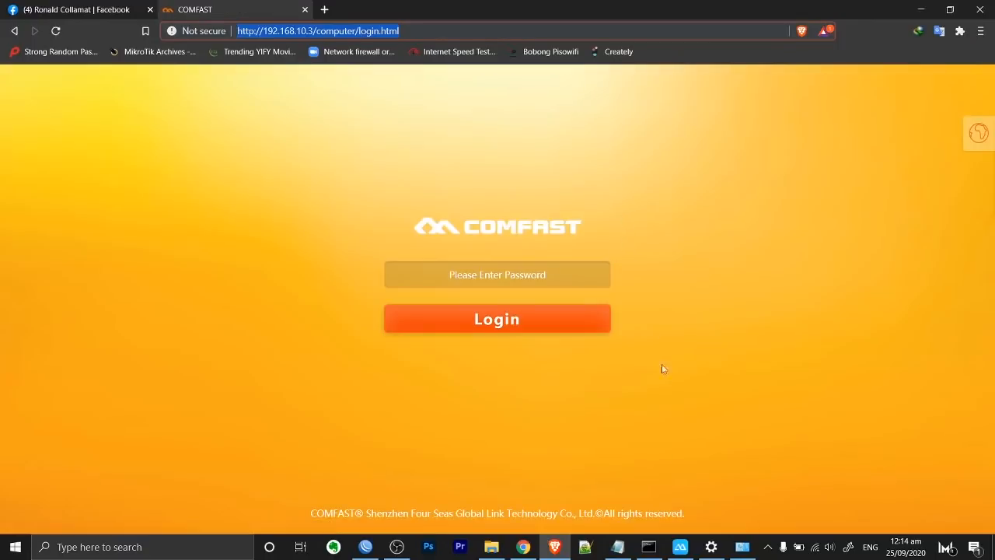
{"action": "left_click", "coordinate": [508, 276]}
{"action": "type", "text": "ad"}
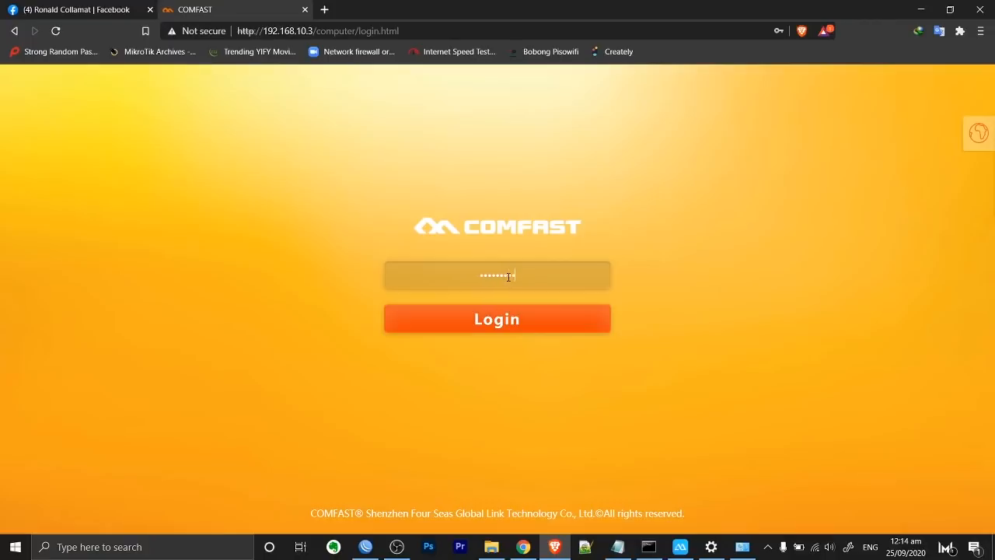
{"action": "key", "text": "Return"}
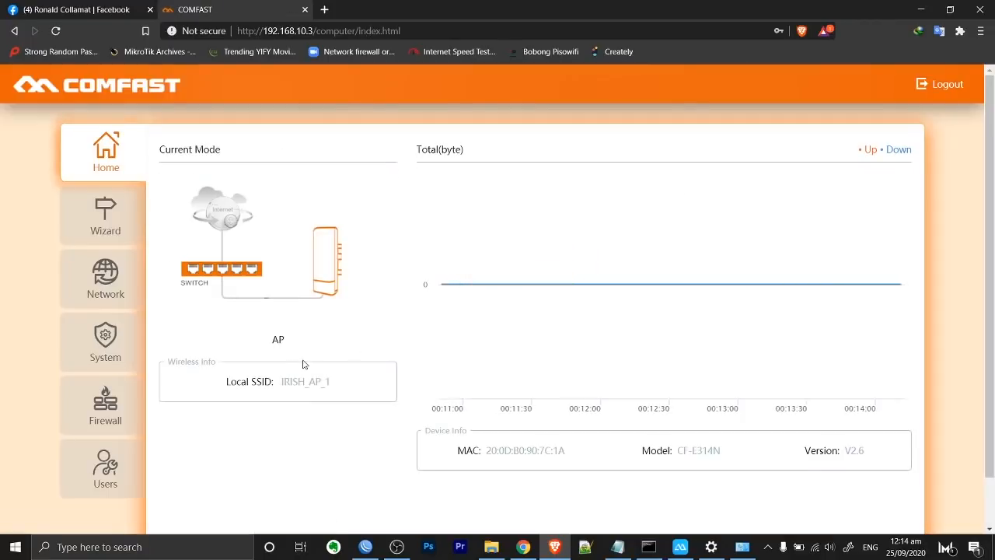
{"action": "left_click_drag", "start_coordinate": [296, 355], "coordinate": [275, 349]}
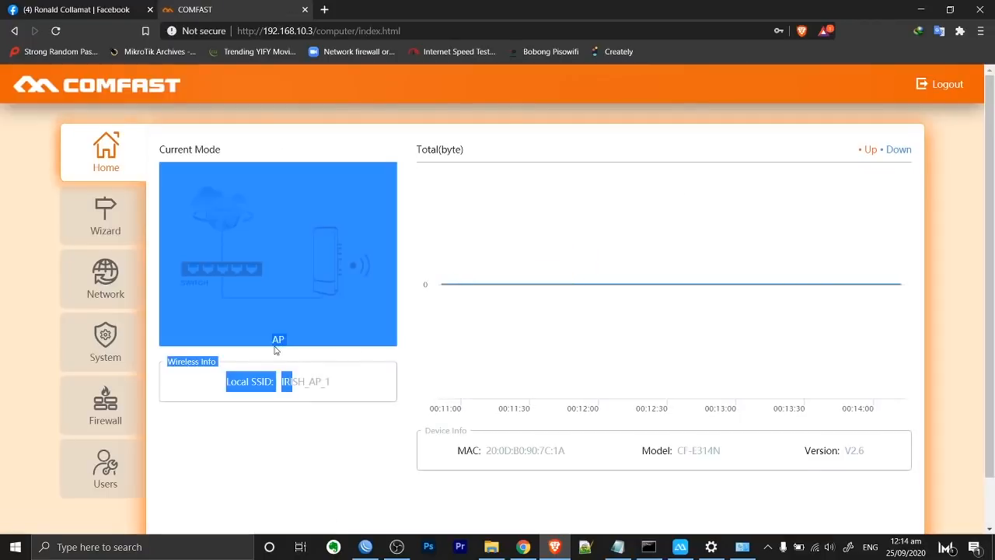
Add a blank line after the last Notepad address, then return to the browser's address field.
{"action": "left_click", "coordinate": [617, 546]}
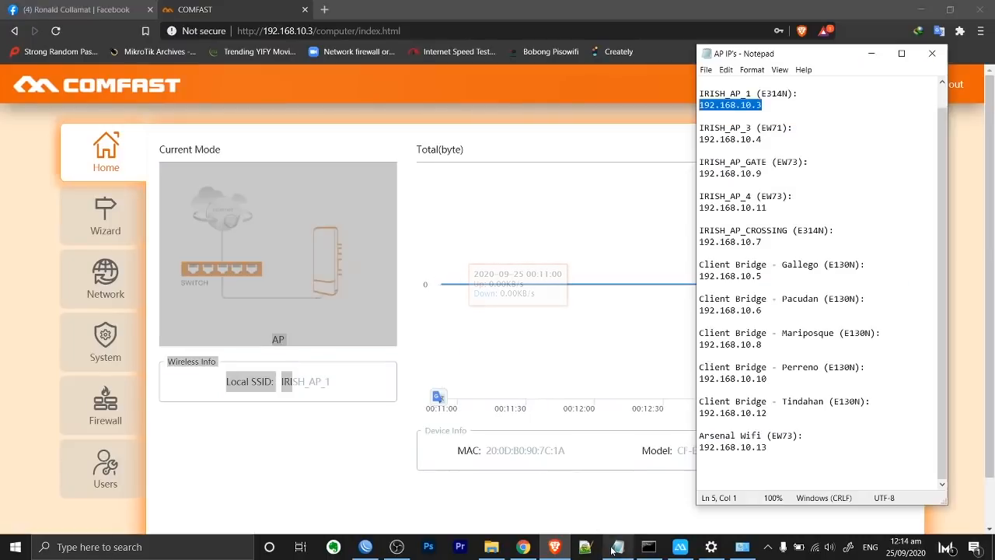
{"action": "left_click", "coordinate": [775, 450]}
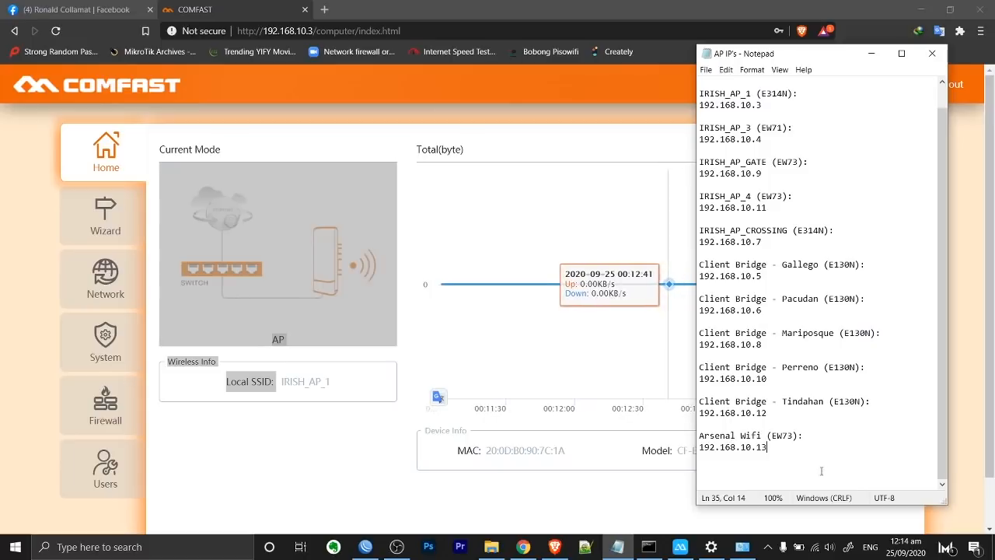
{"action": "key", "text": "Return"}
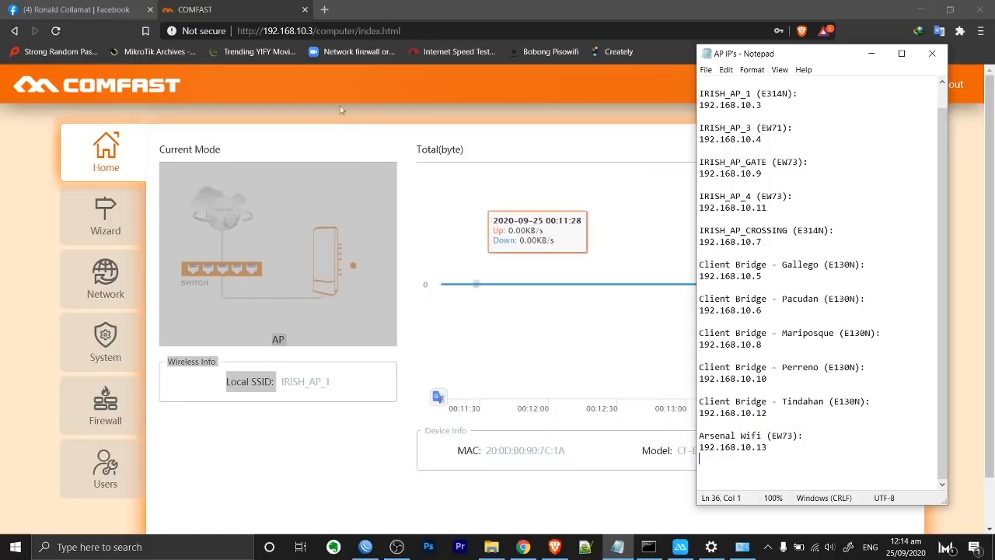
{"action": "left_click", "coordinate": [314, 33]}
{"action": "left_click", "coordinate": [309, 33]}
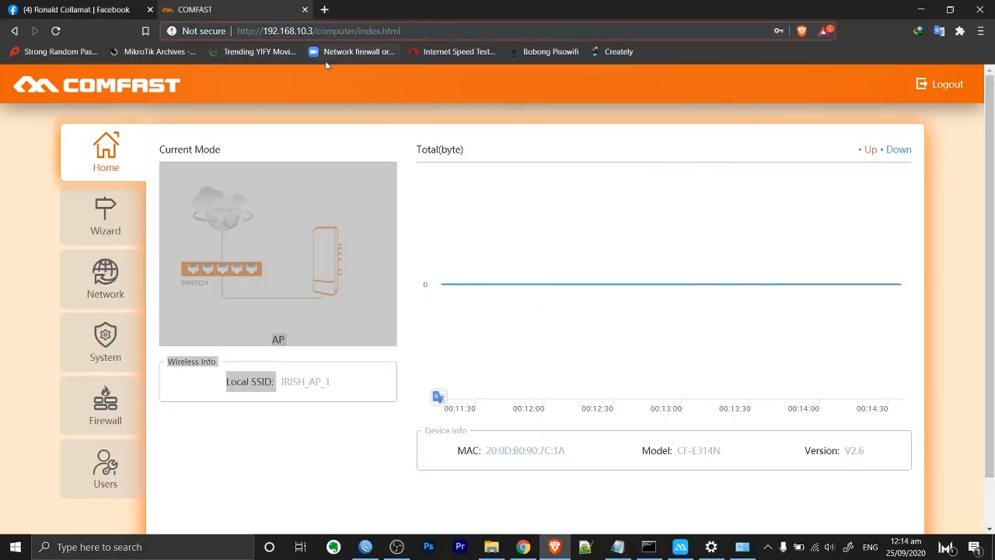
Load 192.168.10.13, log in, and decline saving the password.
{"action": "type", "text": "1"}
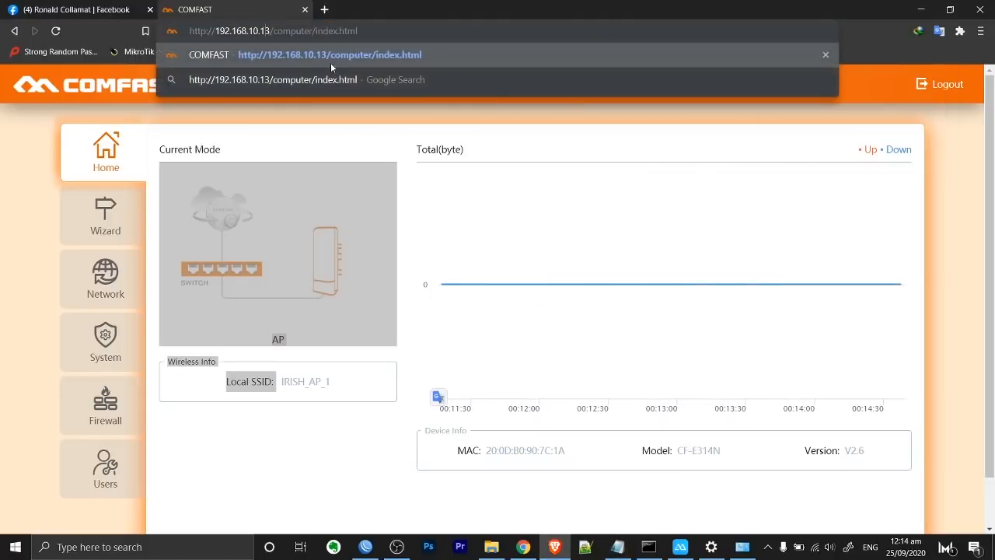
{"action": "left_click", "coordinate": [330, 62]}
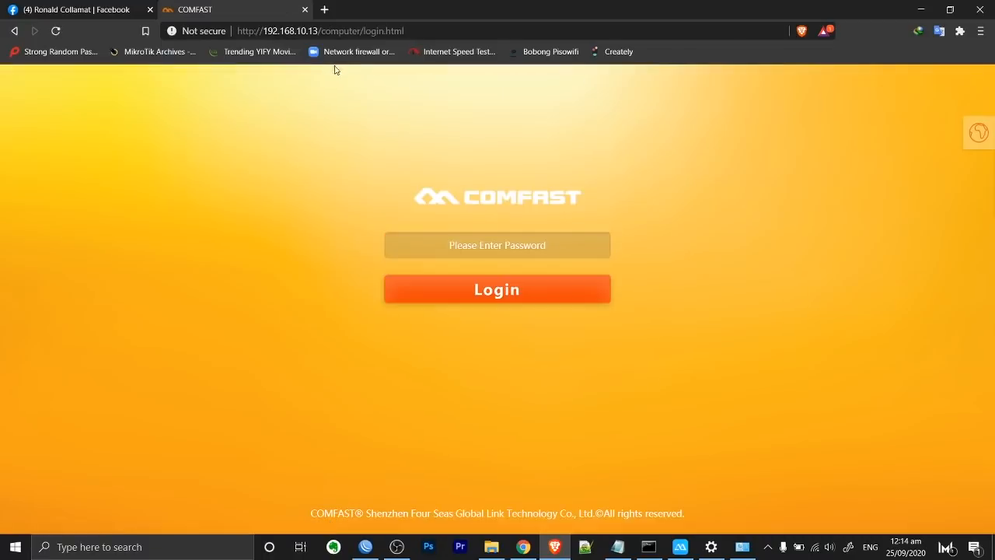
{"action": "left_click", "coordinate": [504, 246]}
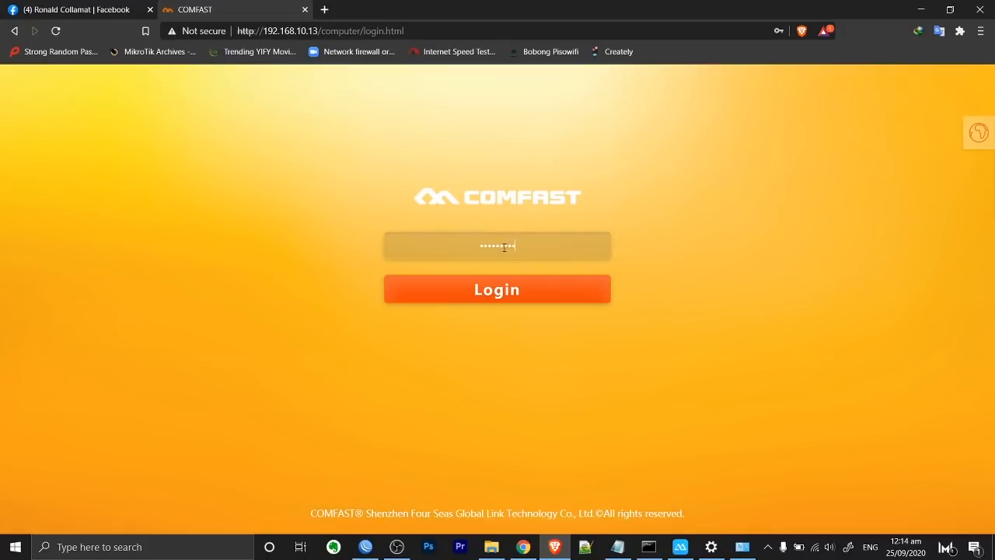
{"action": "key", "text": "Return"}
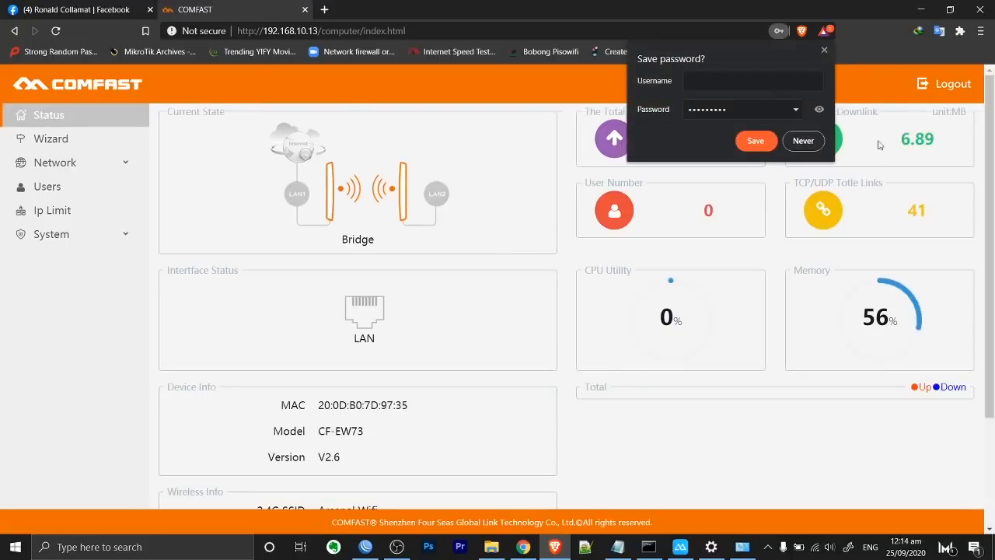
{"action": "left_click", "coordinate": [803, 141]}
Read the Arsenal Wifi connection info: STA SSID IRISH_AP_2 with RSSI -40 dBm.
{"action": "scroll", "coordinate": [436, 352], "scroll_direction": "down", "scroll_amount": 3}
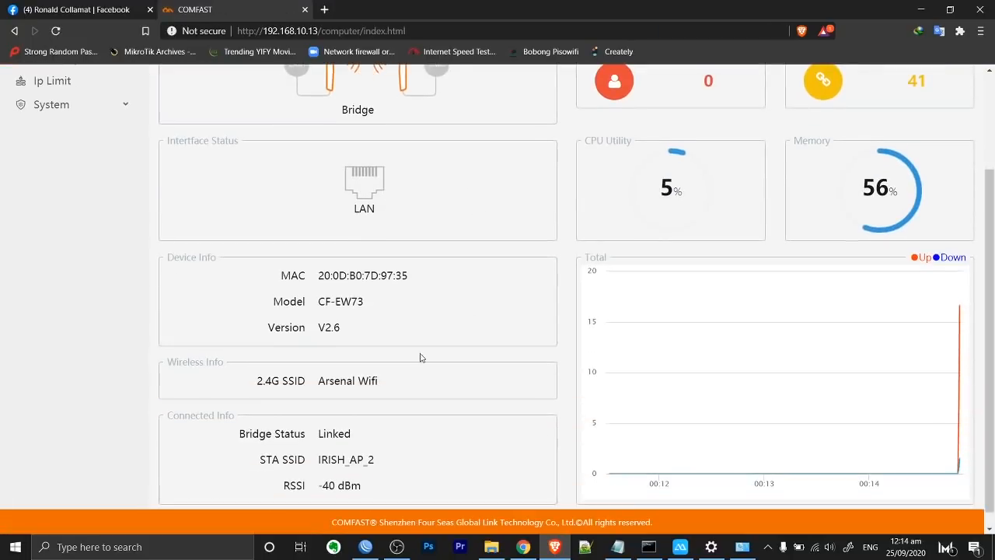
{"action": "left_click_drag", "start_coordinate": [368, 305], "coordinate": [325, 305]}
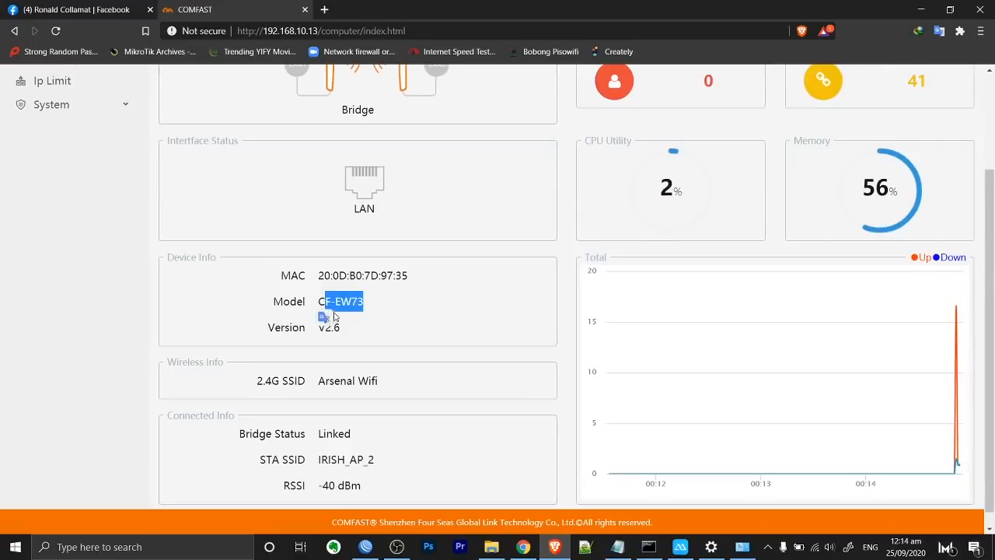
{"action": "scroll", "coordinate": [360, 439], "scroll_direction": "down", "scroll_amount": 1}
{"action": "left_click_drag", "start_coordinate": [380, 447], "coordinate": [332, 444]}
{"action": "left_click_drag", "start_coordinate": [379, 470], "coordinate": [335, 469]}
{"action": "scroll", "coordinate": [736, 256], "scroll_direction": "up", "scroll_amount": 3}
{"action": "scroll", "coordinate": [735, 256], "scroll_direction": "down", "scroll_amount": 3}
{"action": "left_click", "coordinate": [574, 371]}
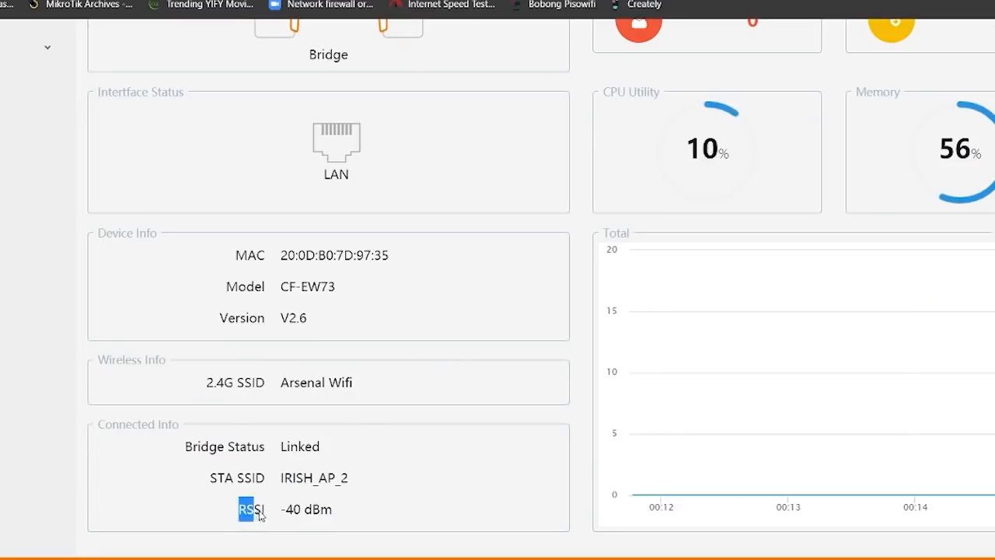
{"action": "left_click_drag", "start_coordinate": [260, 514], "coordinate": [268, 517]}
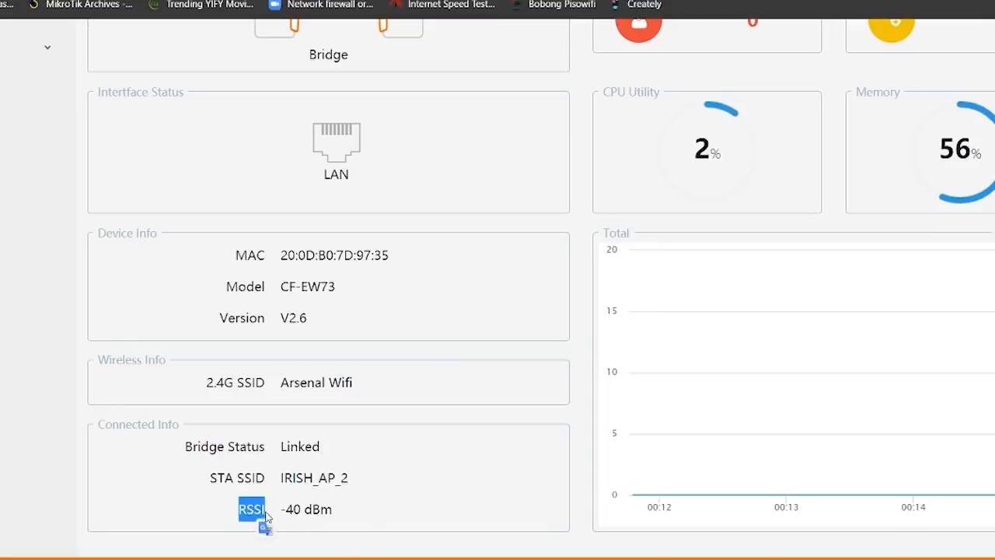
{"action": "left_click_drag", "start_coordinate": [333, 510], "coordinate": [288, 510]}
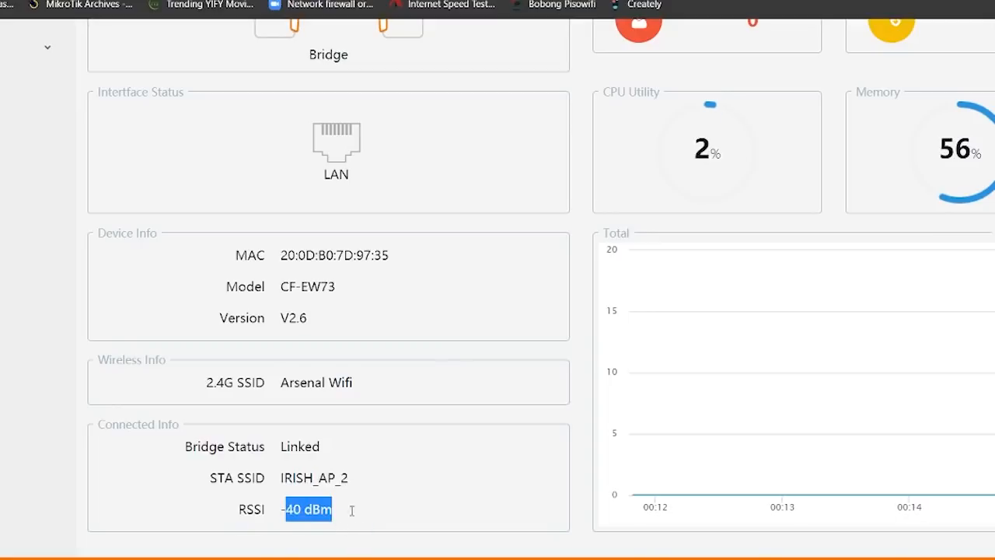
{"action": "left_click_drag", "start_coordinate": [281, 510], "coordinate": [337, 515]}
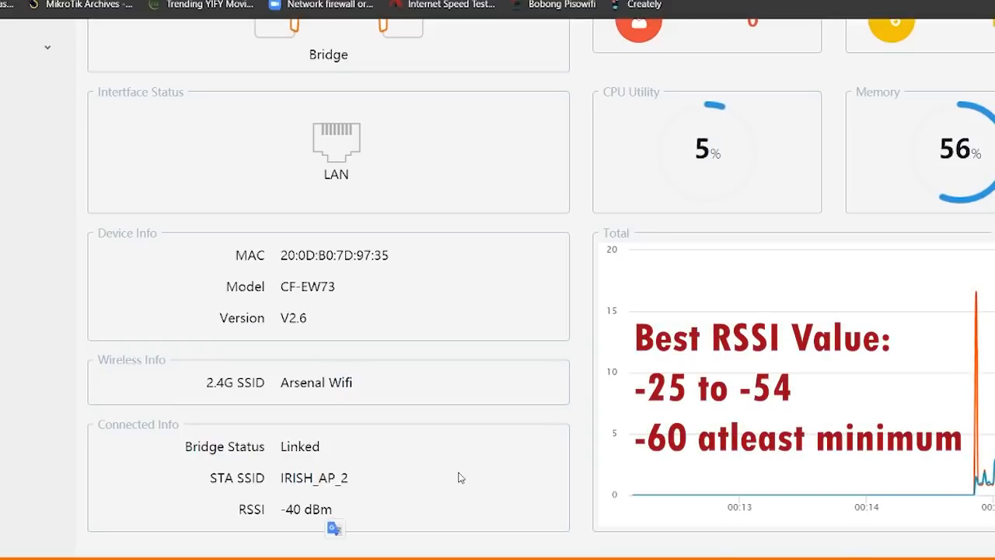
{"action": "left_click", "coordinate": [285, 507]}
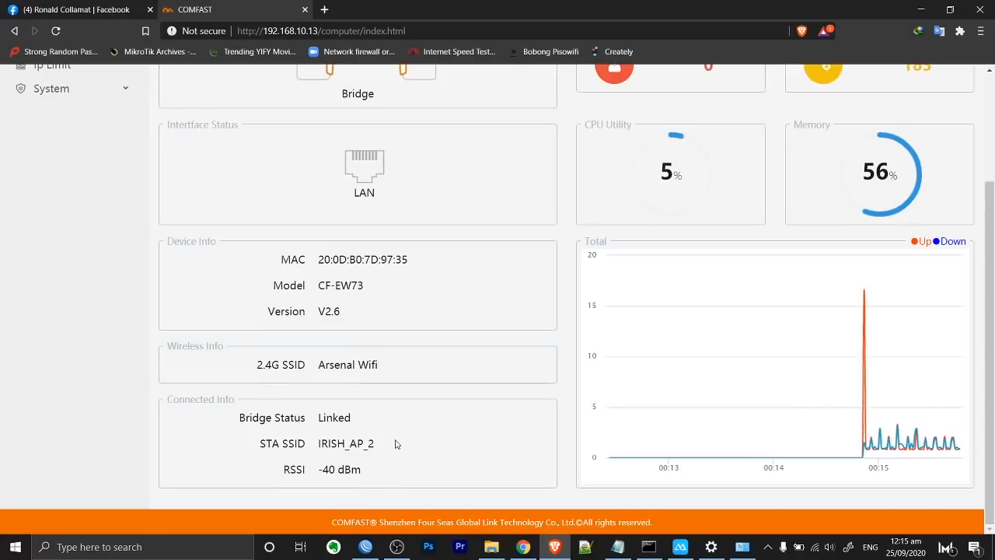
Check the Notepad AP list, then select the URL's last digit to change the address.
{"action": "scroll", "coordinate": [395, 444], "scroll_direction": "up", "scroll_amount": 2}
{"action": "scroll", "coordinate": [395, 444], "scroll_direction": "down", "scroll_amount": 2}
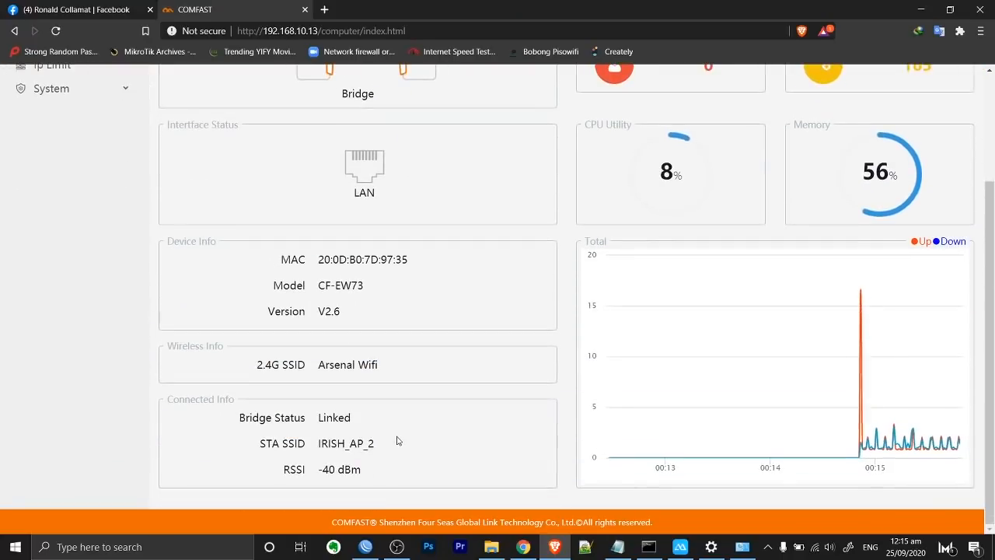
{"action": "left_click", "coordinate": [618, 547]}
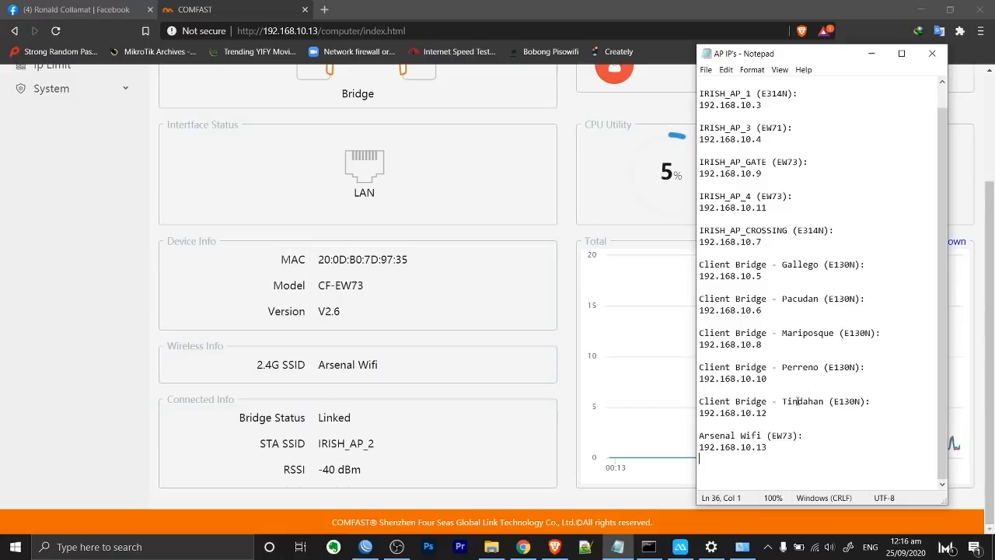
{"action": "scroll", "coordinate": [770, 262], "scroll_direction": "up", "scroll_amount": 1}
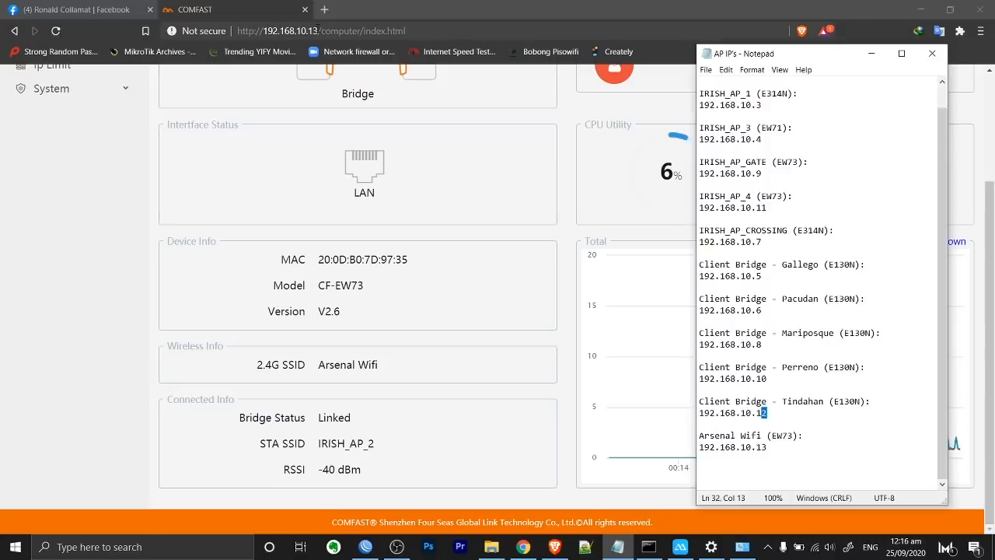
{"action": "left_click_drag", "start_coordinate": [318, 31], "coordinate": [313, 30]}
Load 192.168.10.12, retry, log in with the admin password, and check the Tindahan bridge's IRISH_AP_1 link and RSSI.
{"action": "type", "text": "2"}
{"action": "key", "text": "Return"}
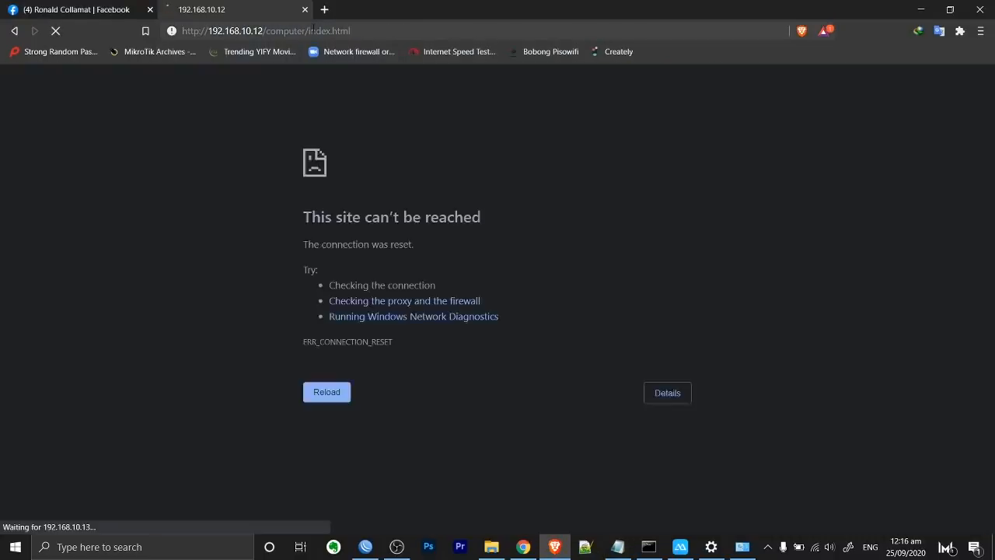
{"action": "left_click", "coordinate": [454, 32]}
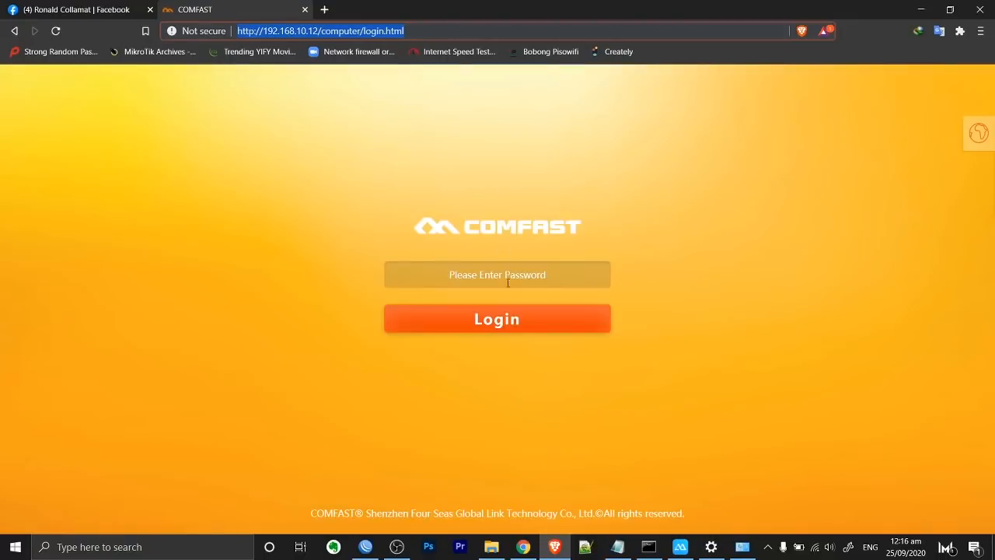
{"action": "left_click", "coordinate": [505, 272]}
{"action": "type", "text": "ad"}
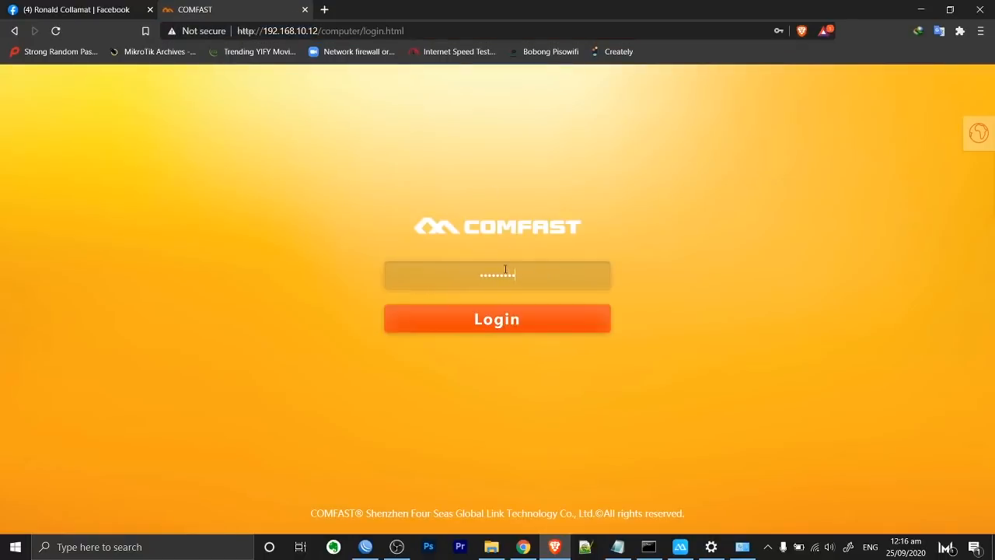
{"action": "key", "text": "Return"}
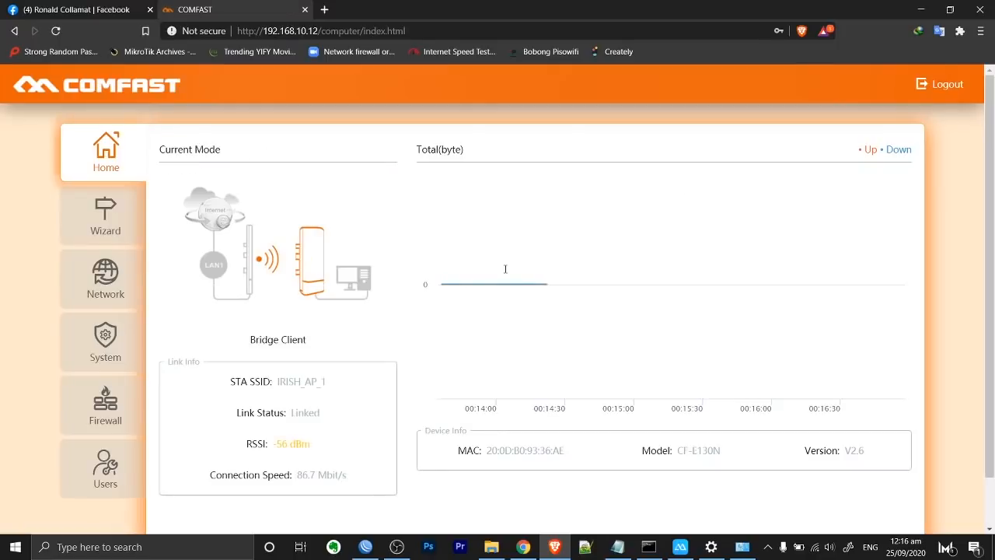
{"action": "scroll", "coordinate": [505, 269], "scroll_direction": "down", "scroll_amount": 1}
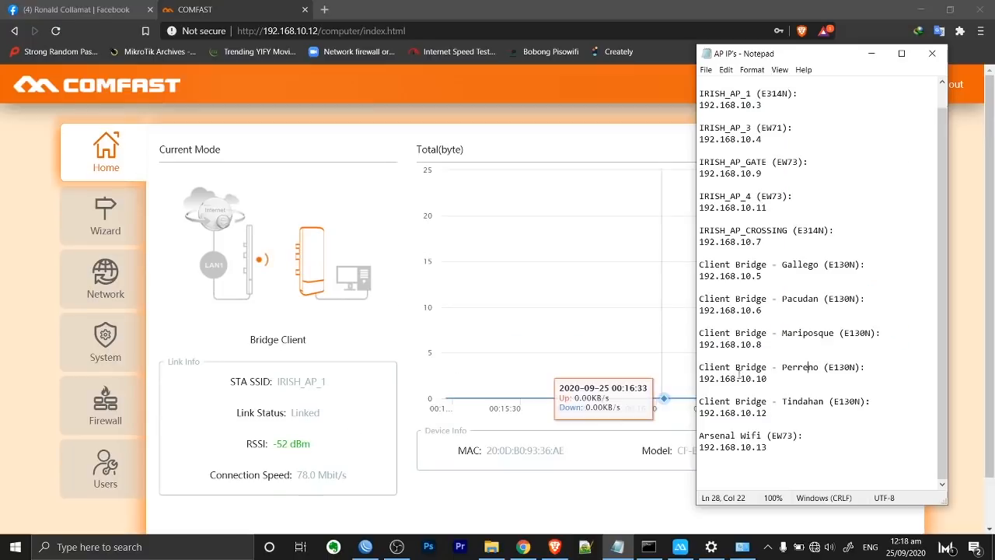
{"action": "left_click", "coordinate": [568, 521]}
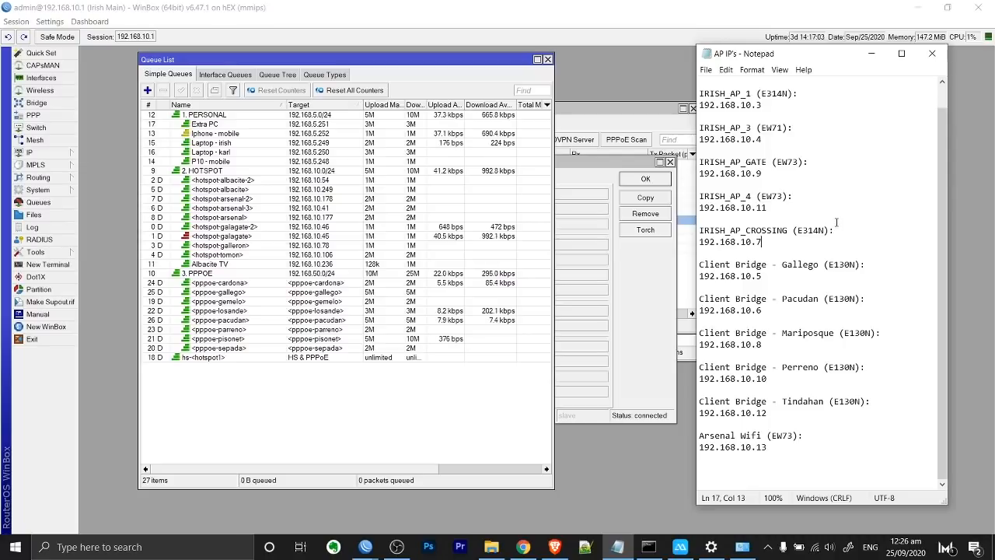
Switch to WinBox, then mark Notepad entries from Arsenal Wifi up through 192.168.10.4 for comparison.
{"action": "key", "text": "alt+Tab"}
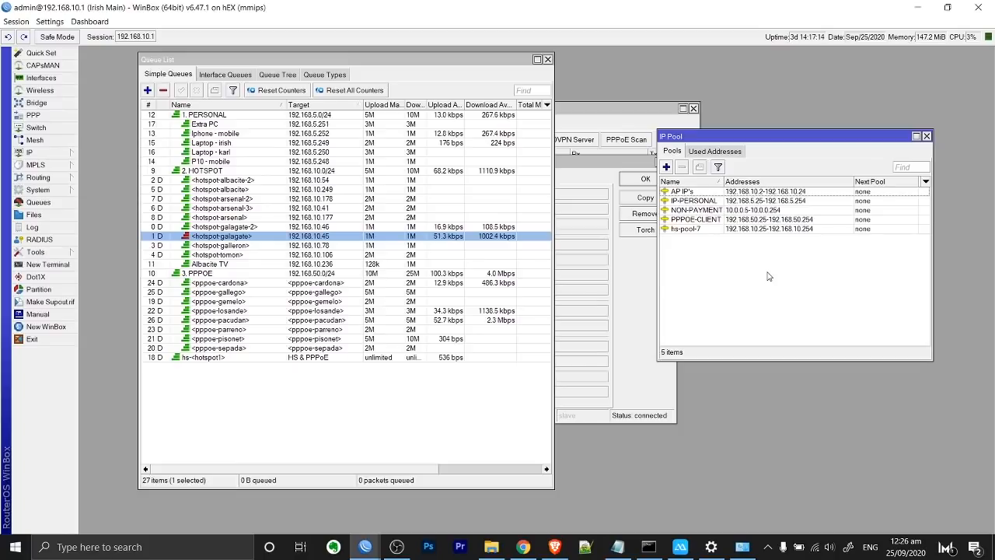
{"action": "left_click", "coordinate": [618, 546]}
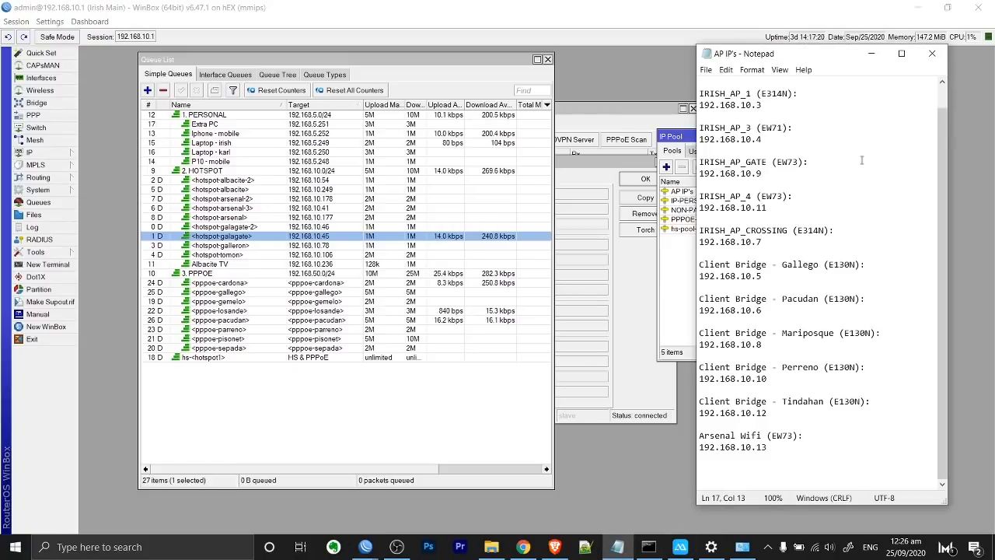
{"action": "left_click", "coordinate": [789, 450]}
{"action": "left_click", "coordinate": [778, 358], "text": "shift"}
{"action": "left_click", "coordinate": [780, 311], "text": "shift"}
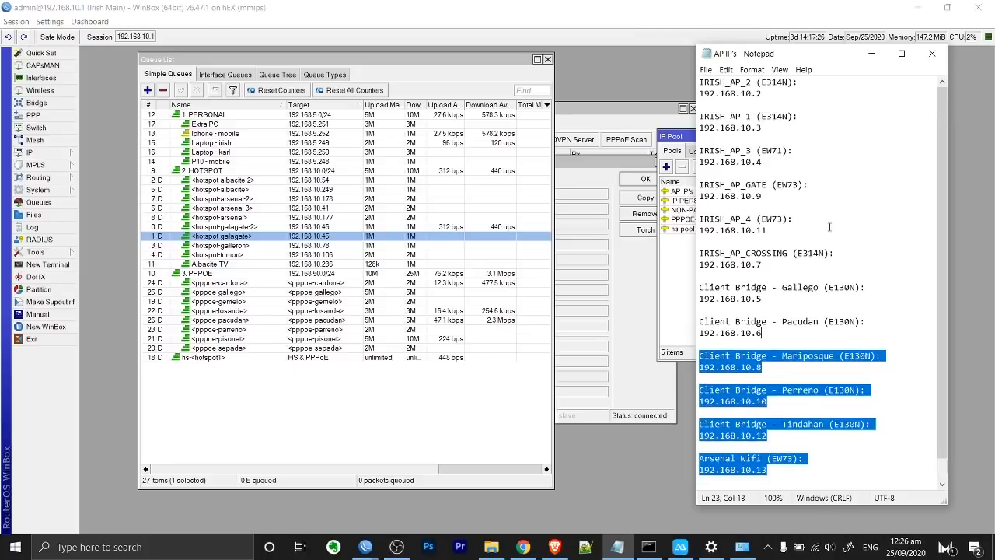
{"action": "left_click", "coordinate": [822, 238]}
{"action": "left_click", "coordinate": [699, 194], "text": "shift"}
{"action": "left_click", "coordinate": [700, 139], "text": "shift"}
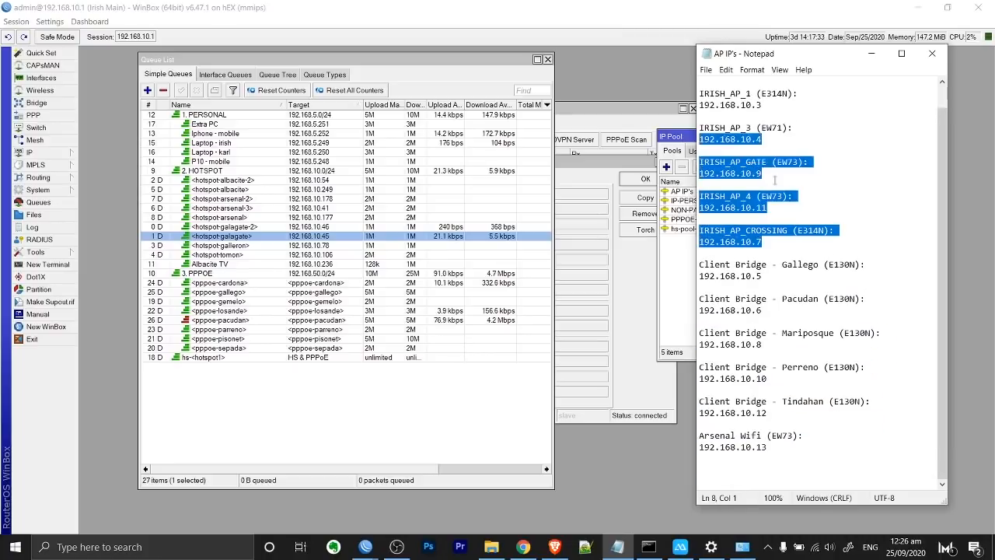
{"action": "scroll", "coordinate": [723, 154], "scroll_direction": "up", "scroll_amount": 1}
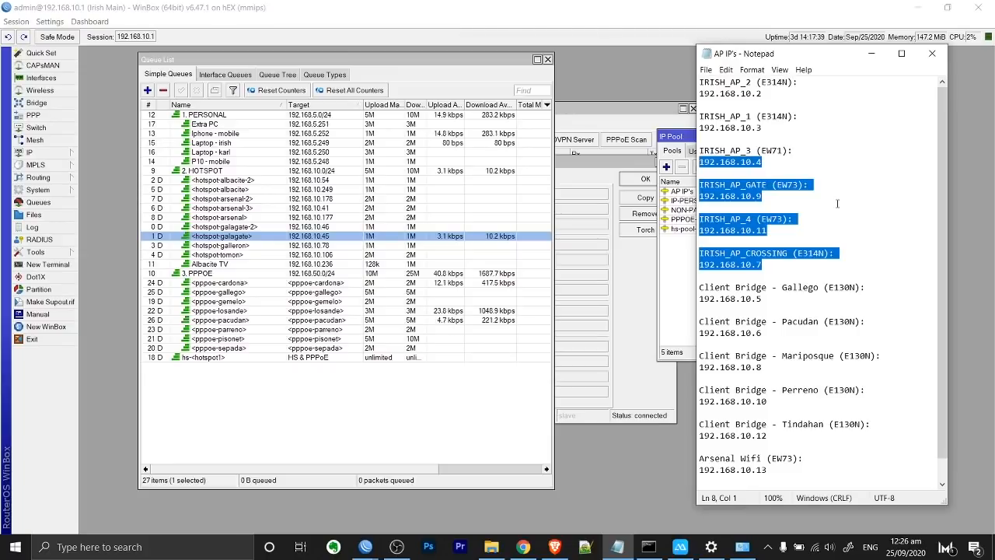
{"action": "left_click", "coordinate": [802, 140]}
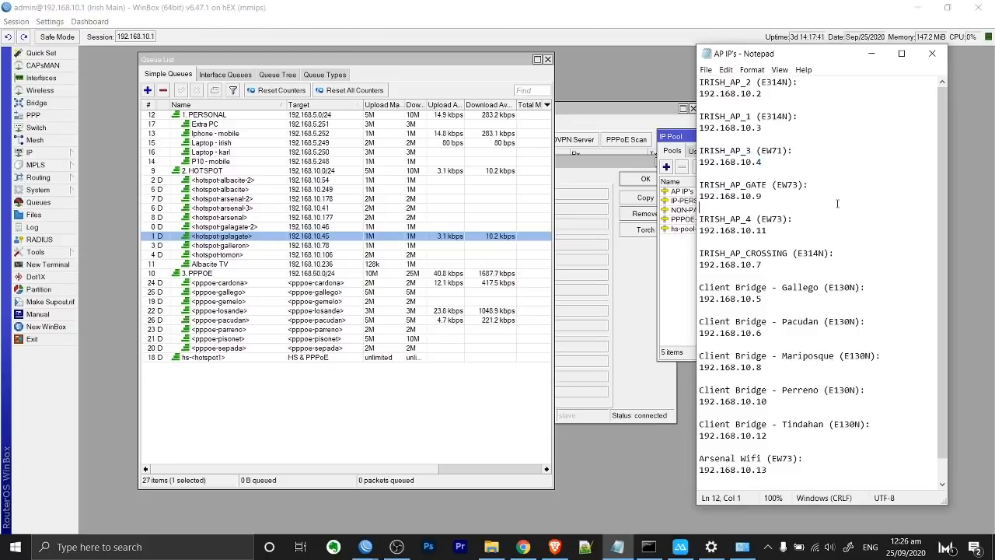